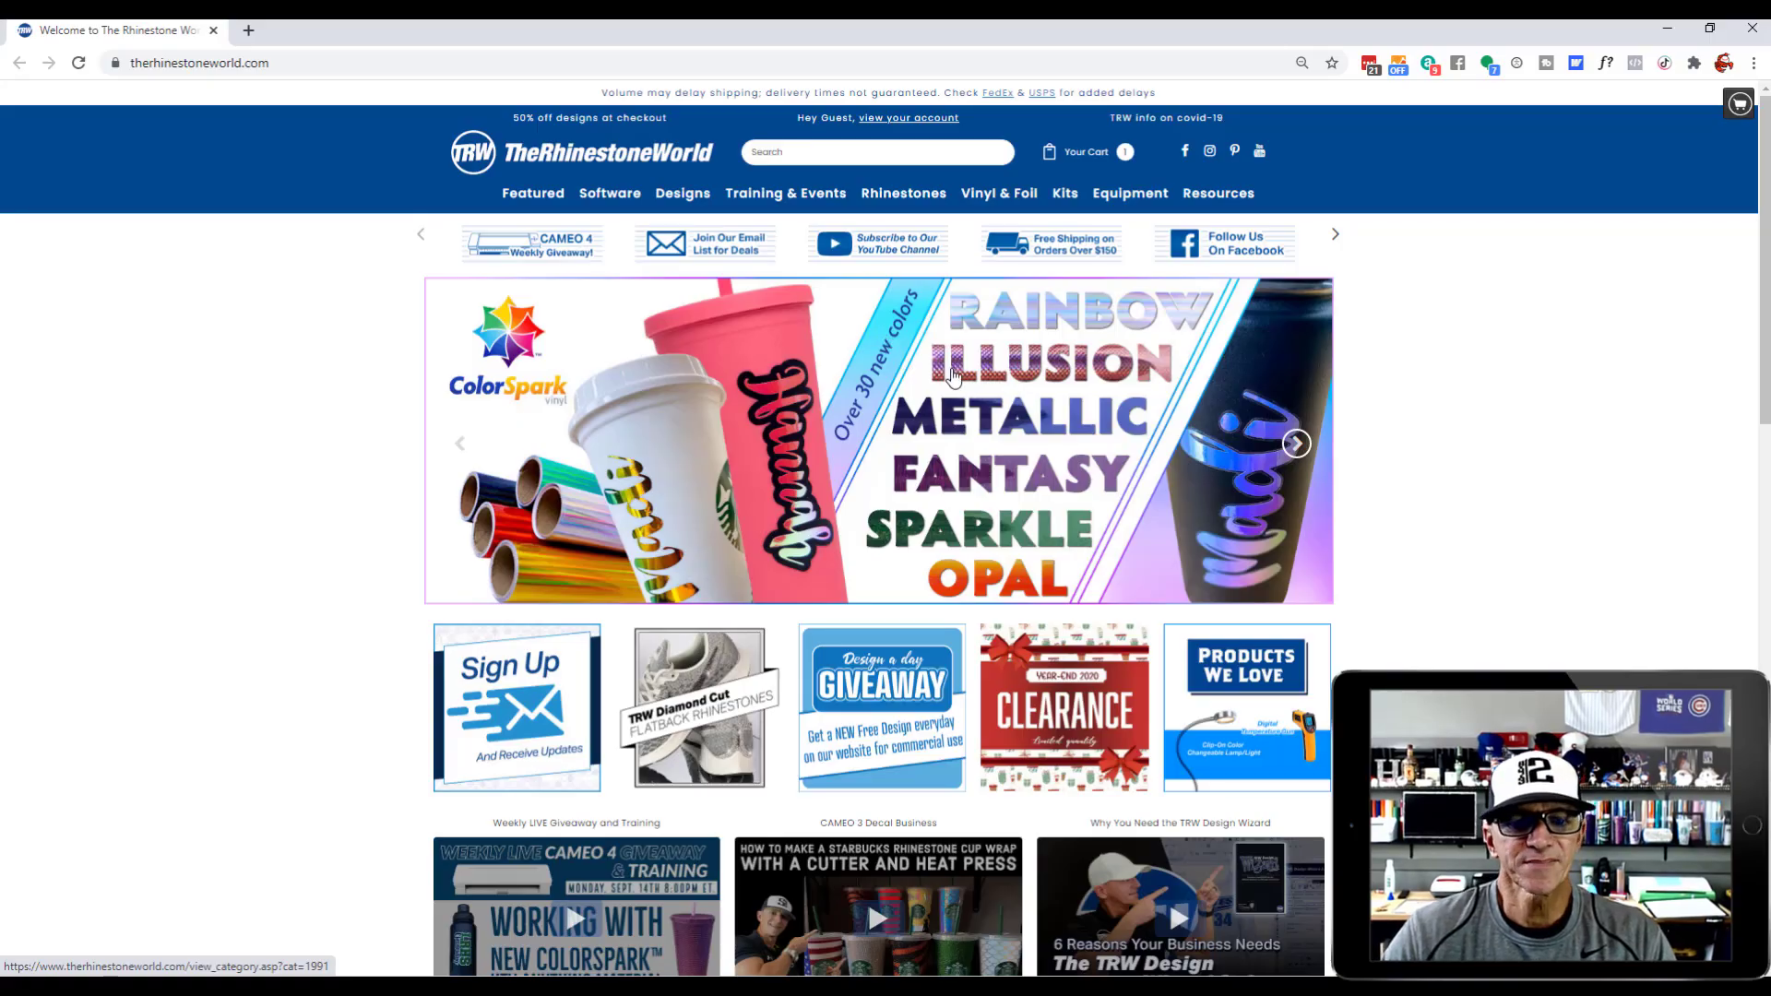
- Search the store for "flutter shadow" and open the TRW Flutter Shadow Font w/Elements product page
scroll(1007, 369, down, 8)
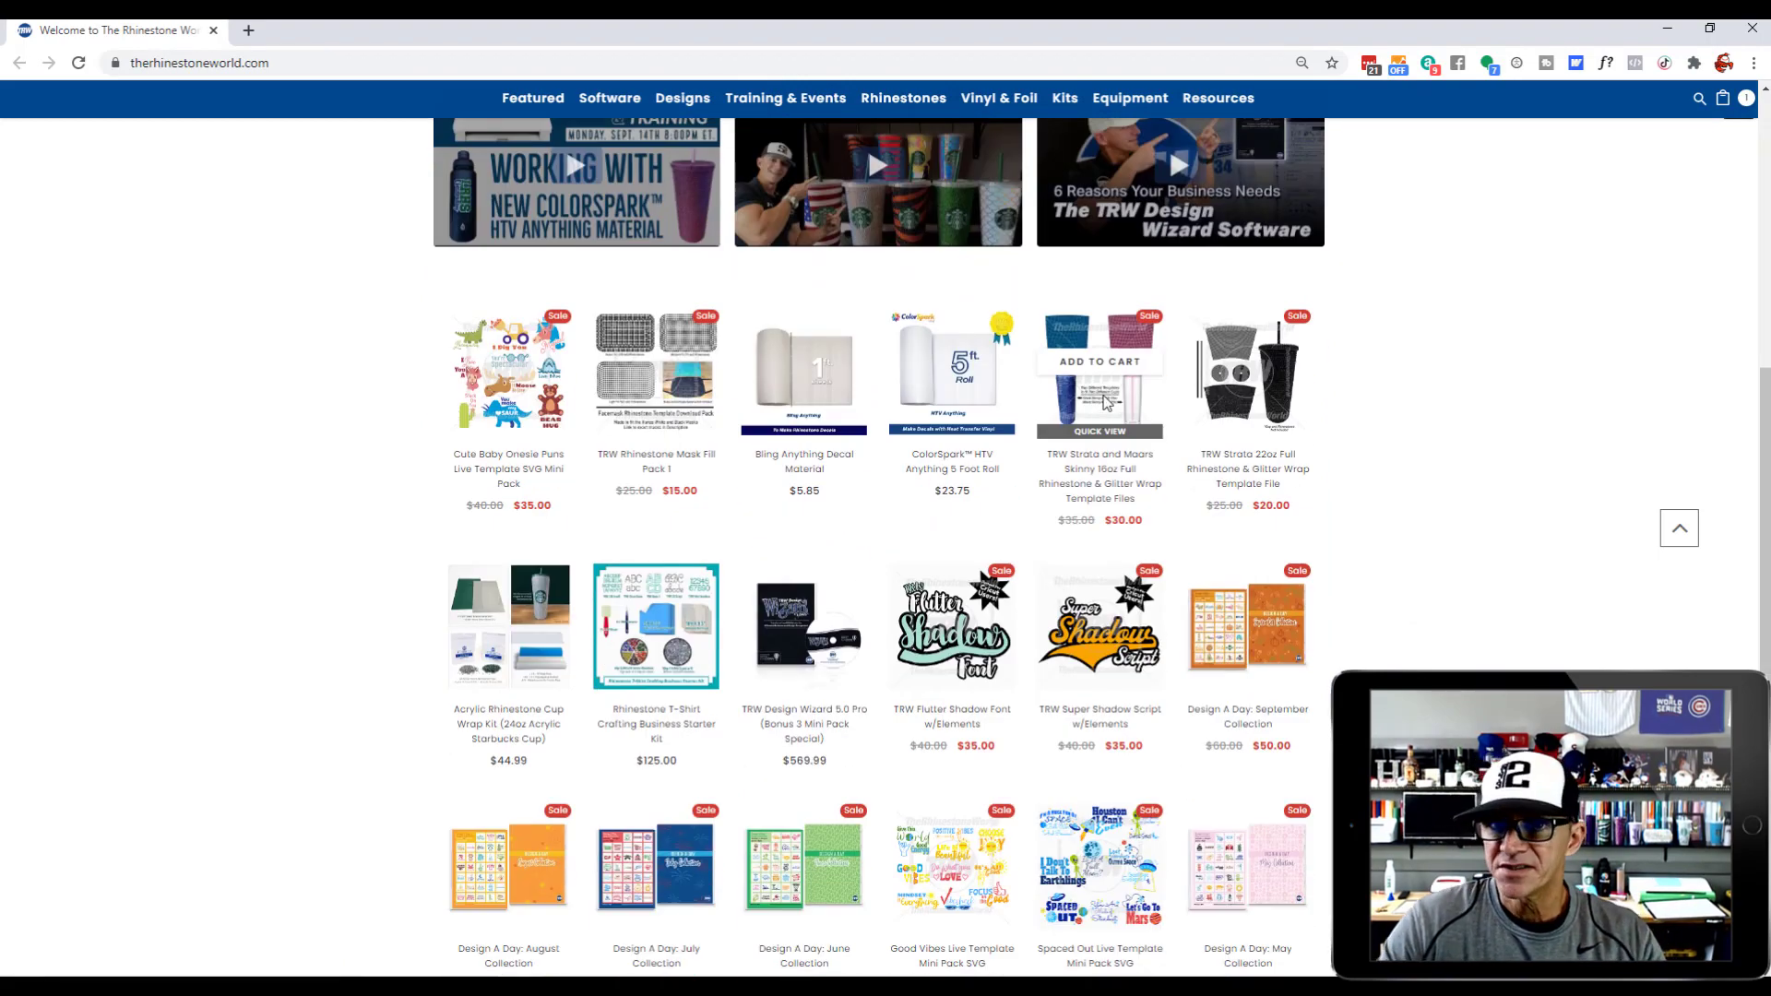
scroll(1103, 417, up, 10)
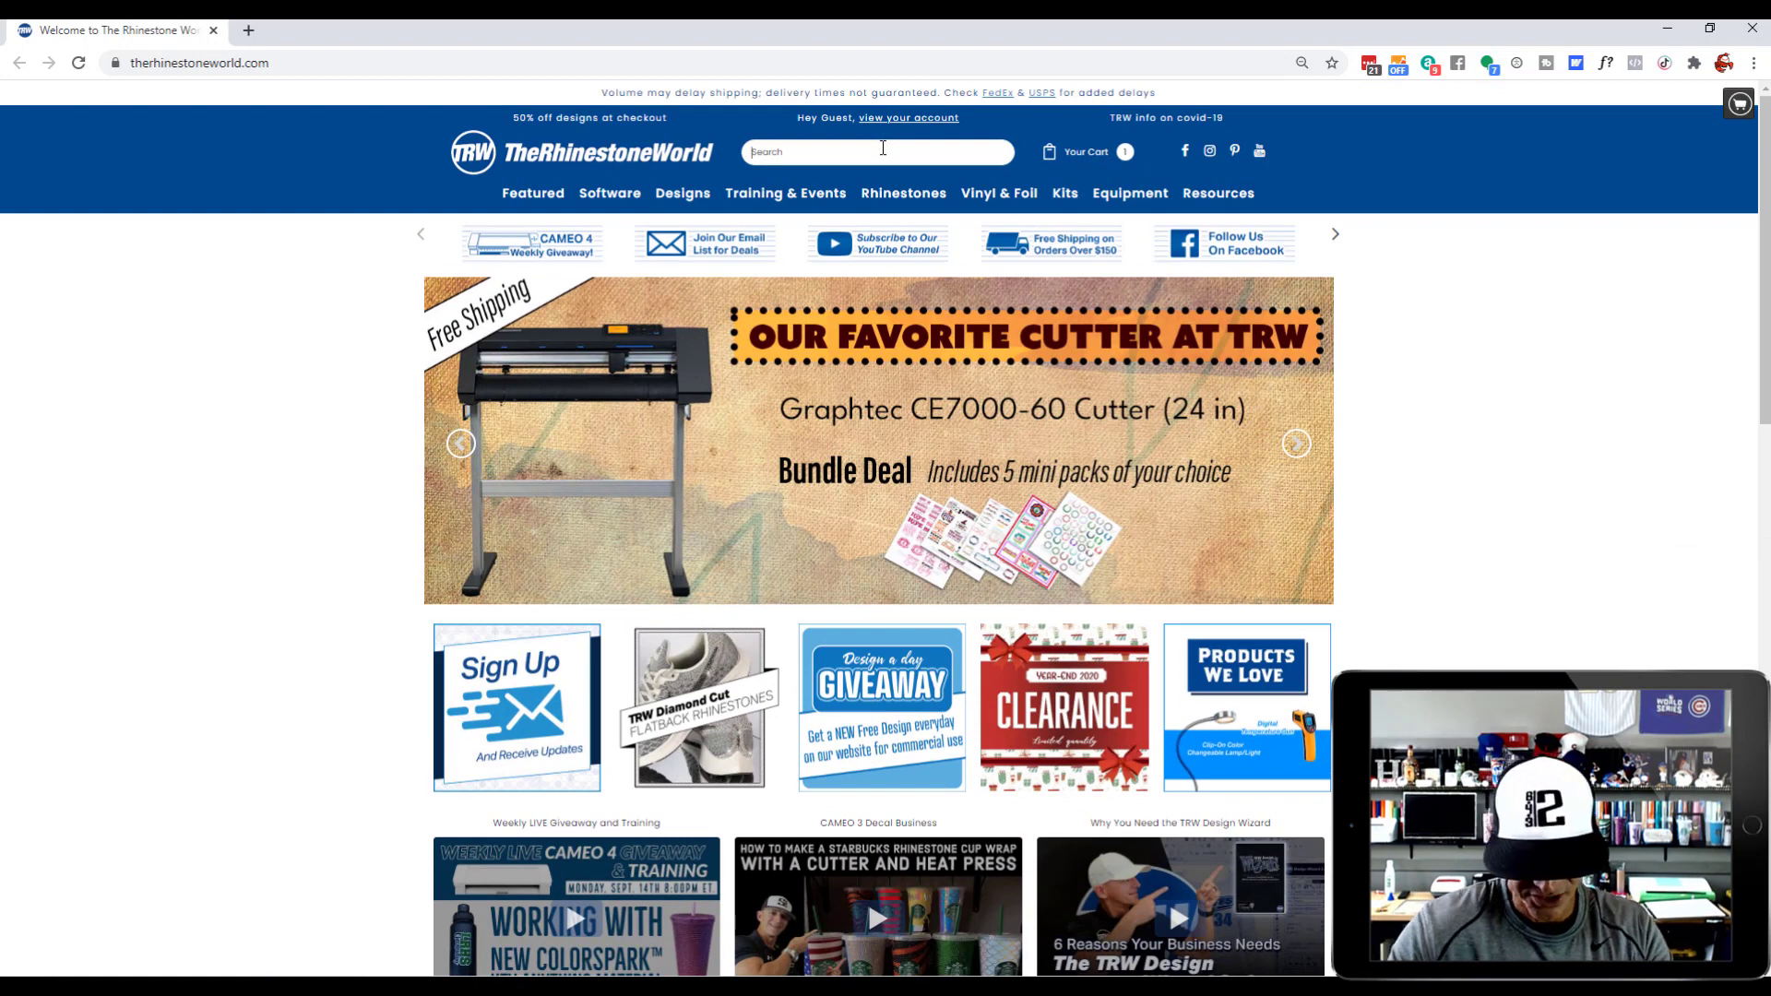
text(i)
text(lutter)
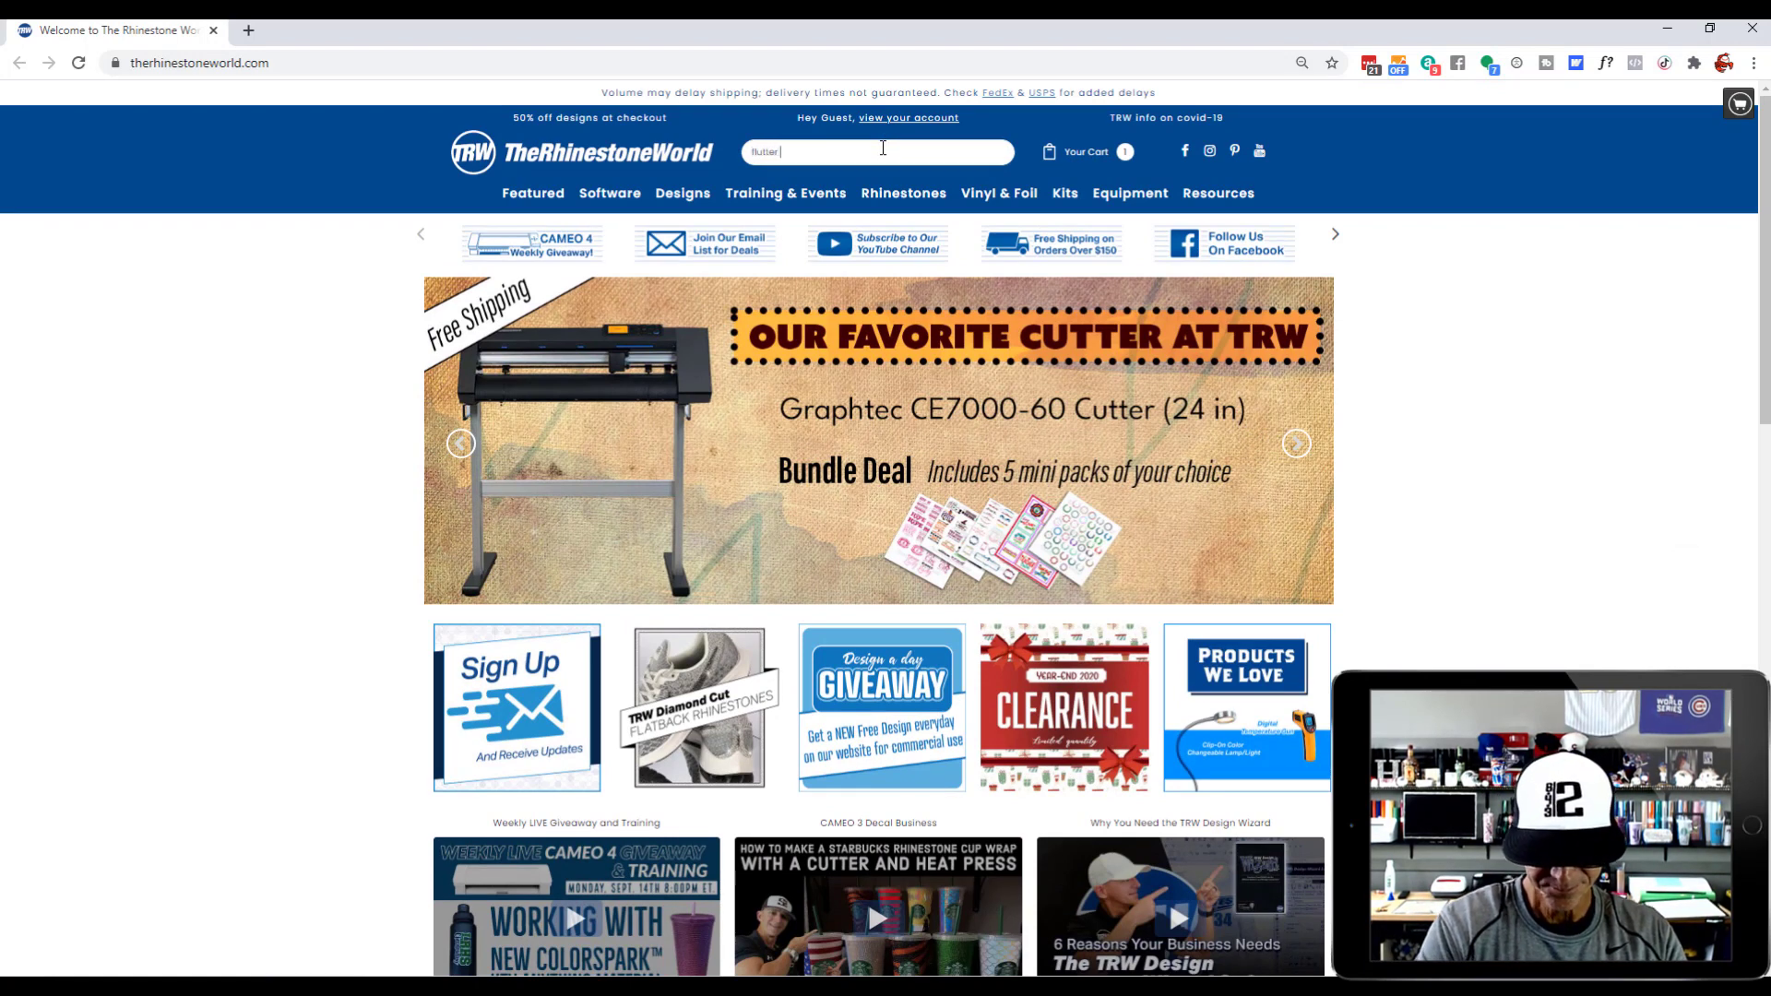
text( shadow)
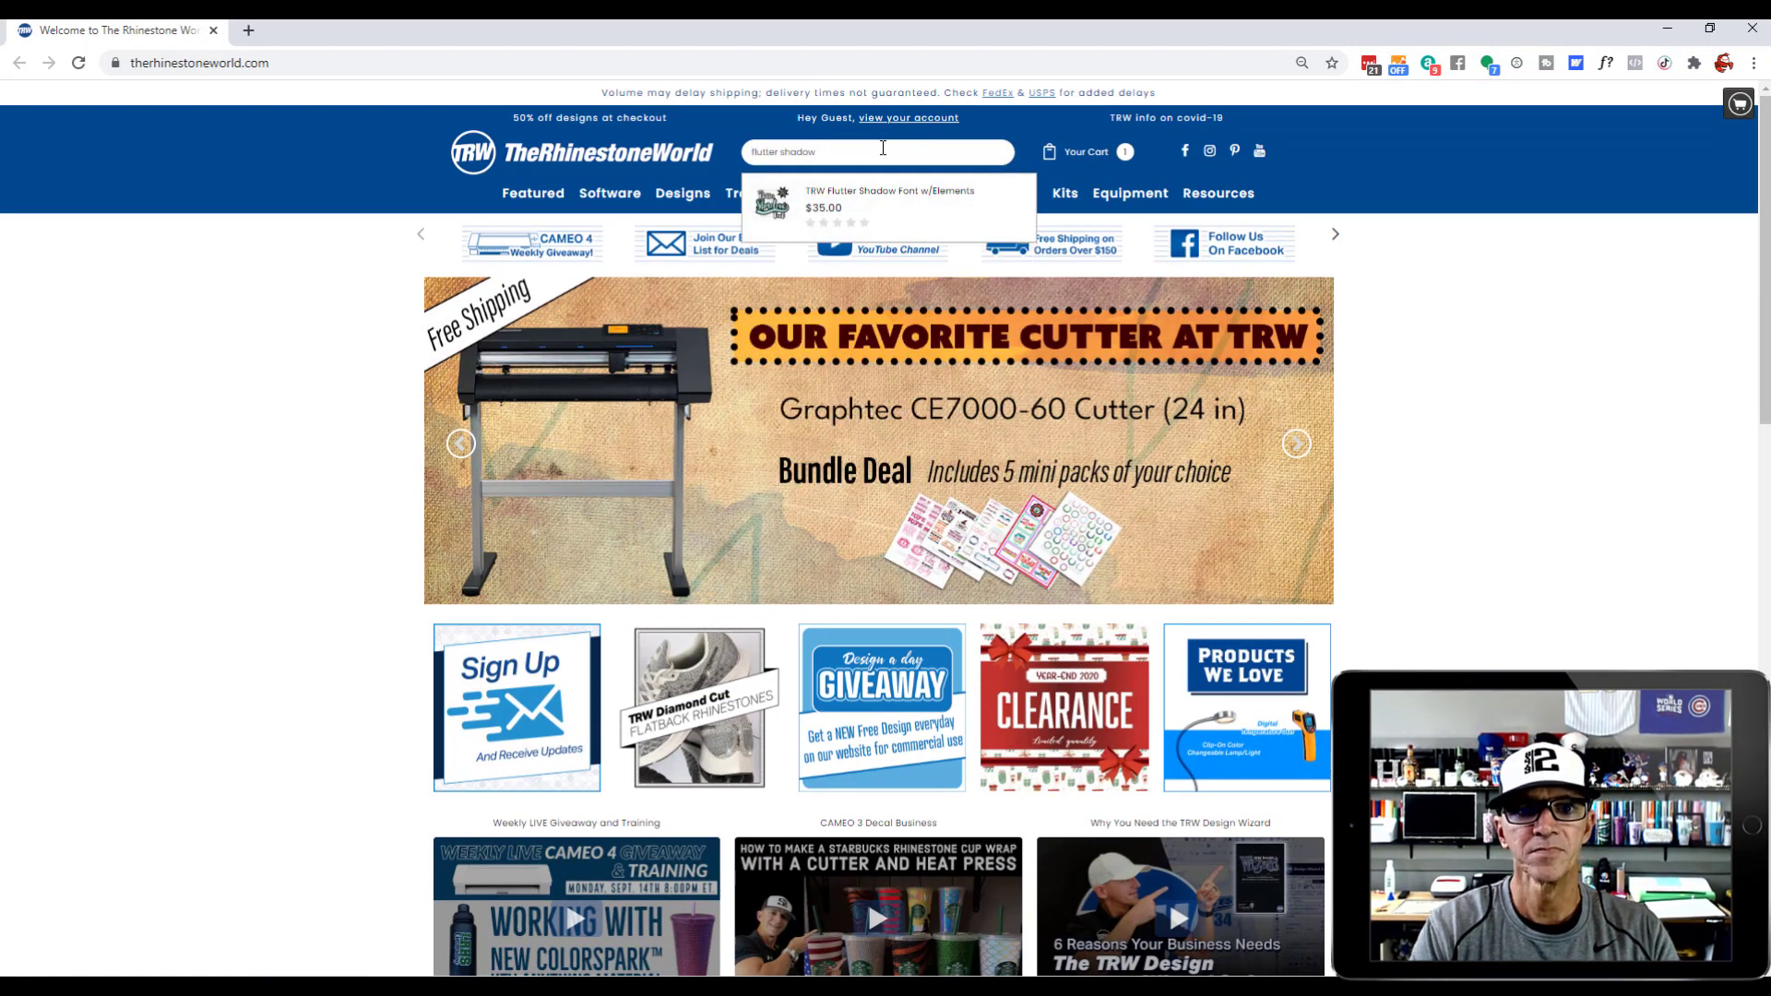
click(967, 203)
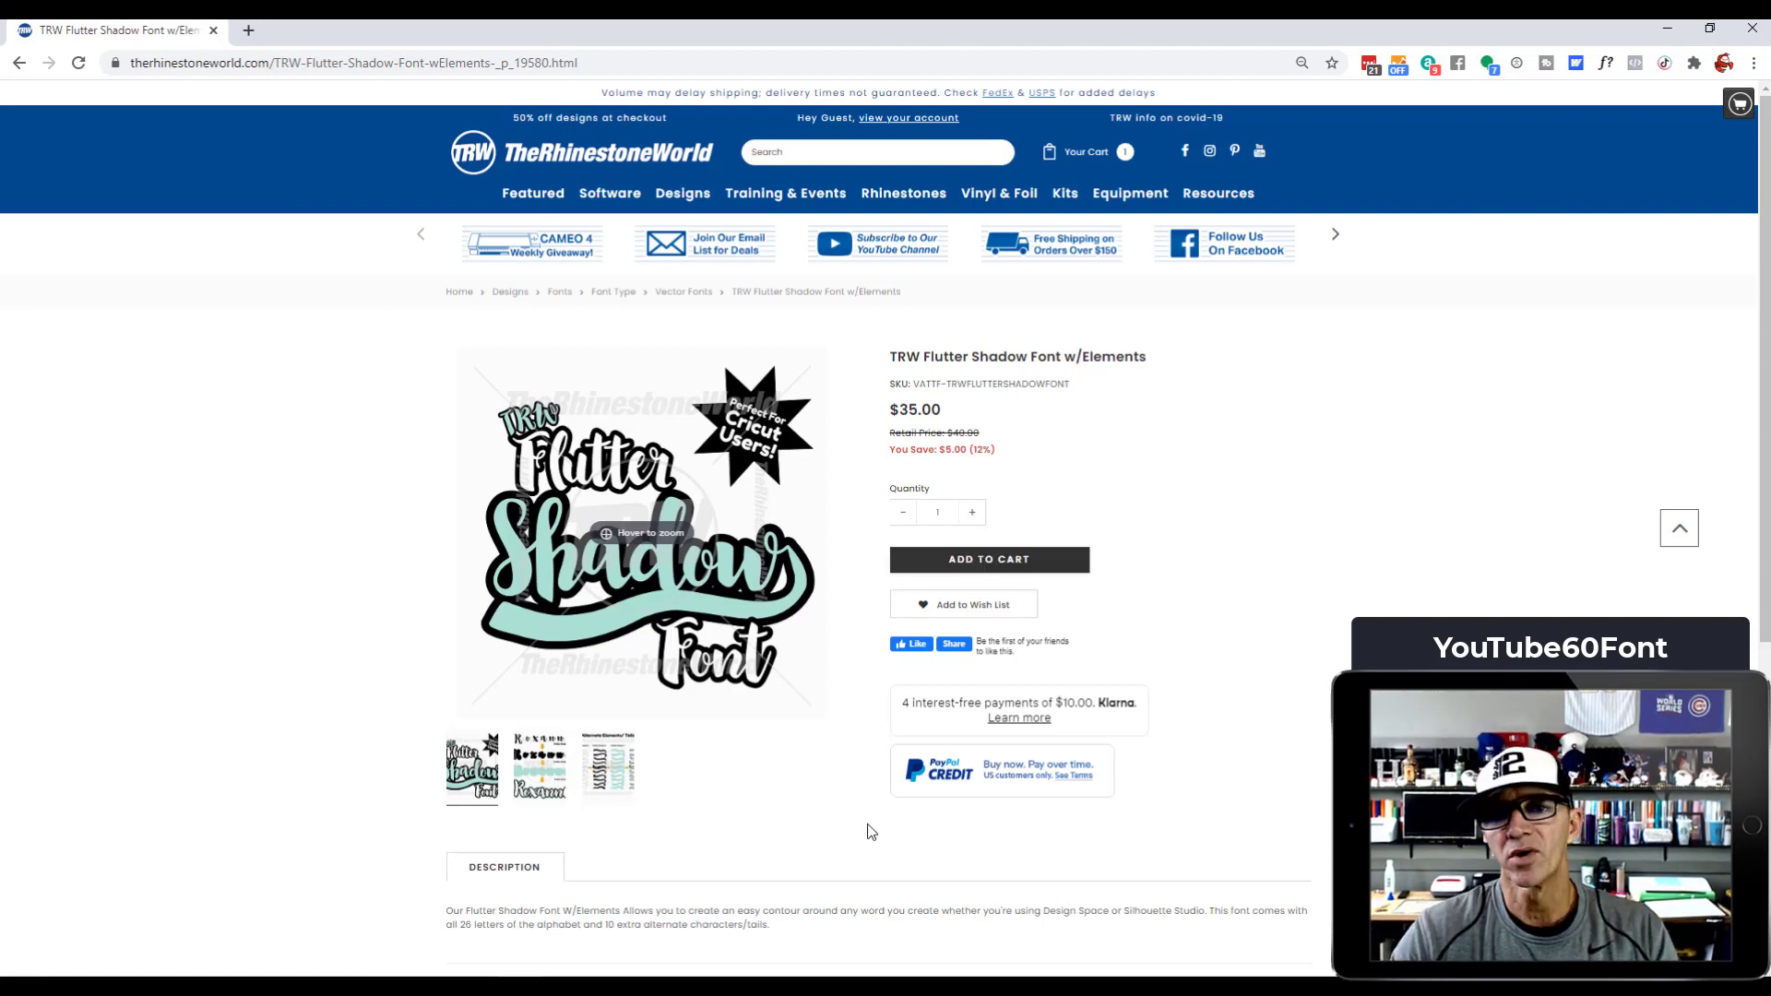
- Switch to Cricut Design Space, add a first name as text and place it at about X 4.08, Y 1.9
click(771, 960)
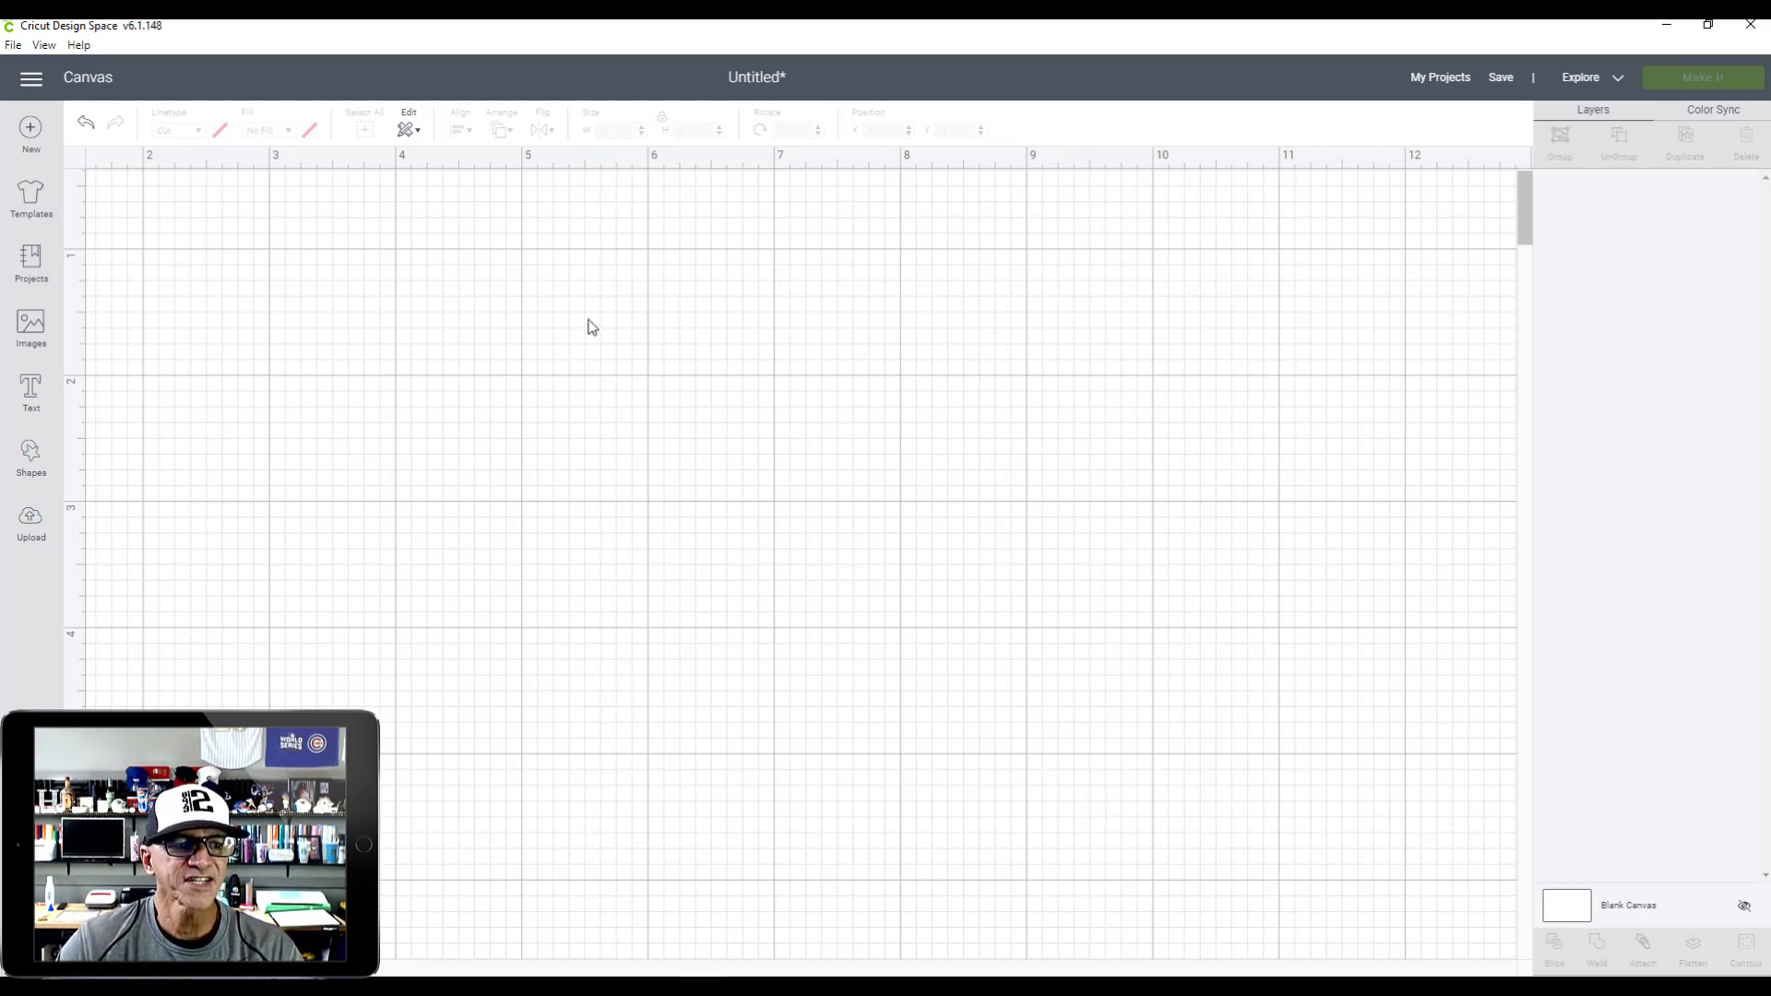
click(30, 393)
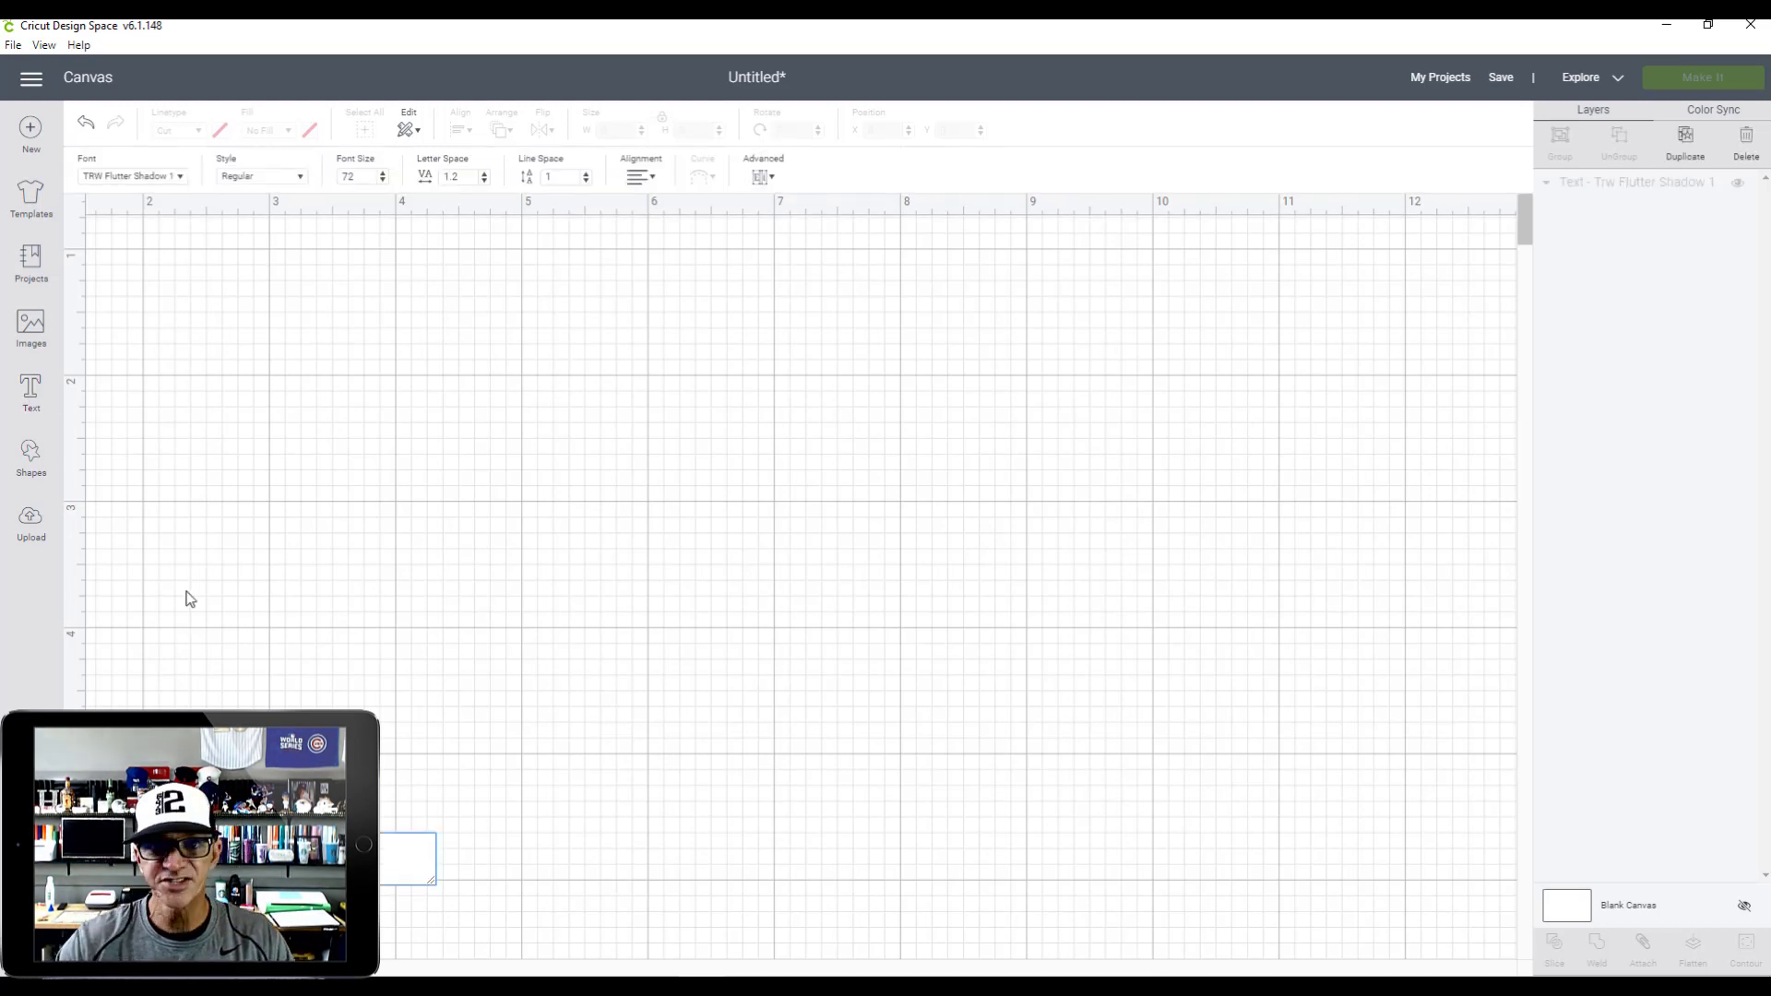
text(Heather)
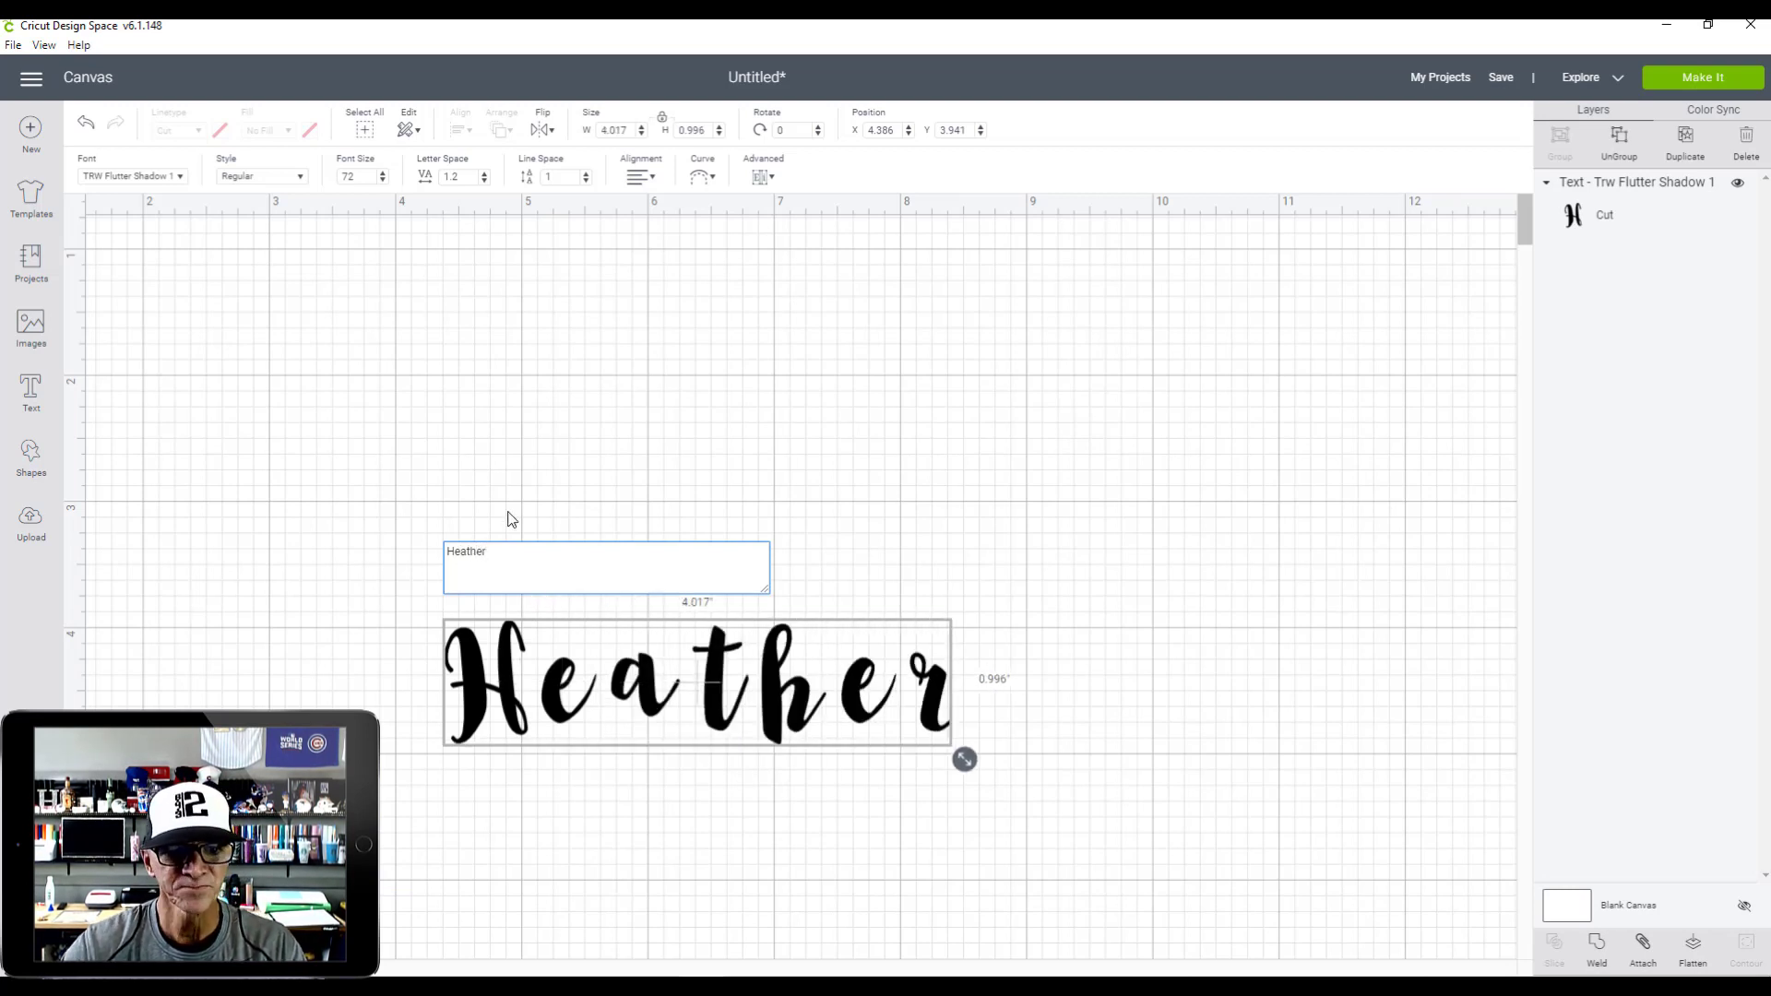
click(558, 438)
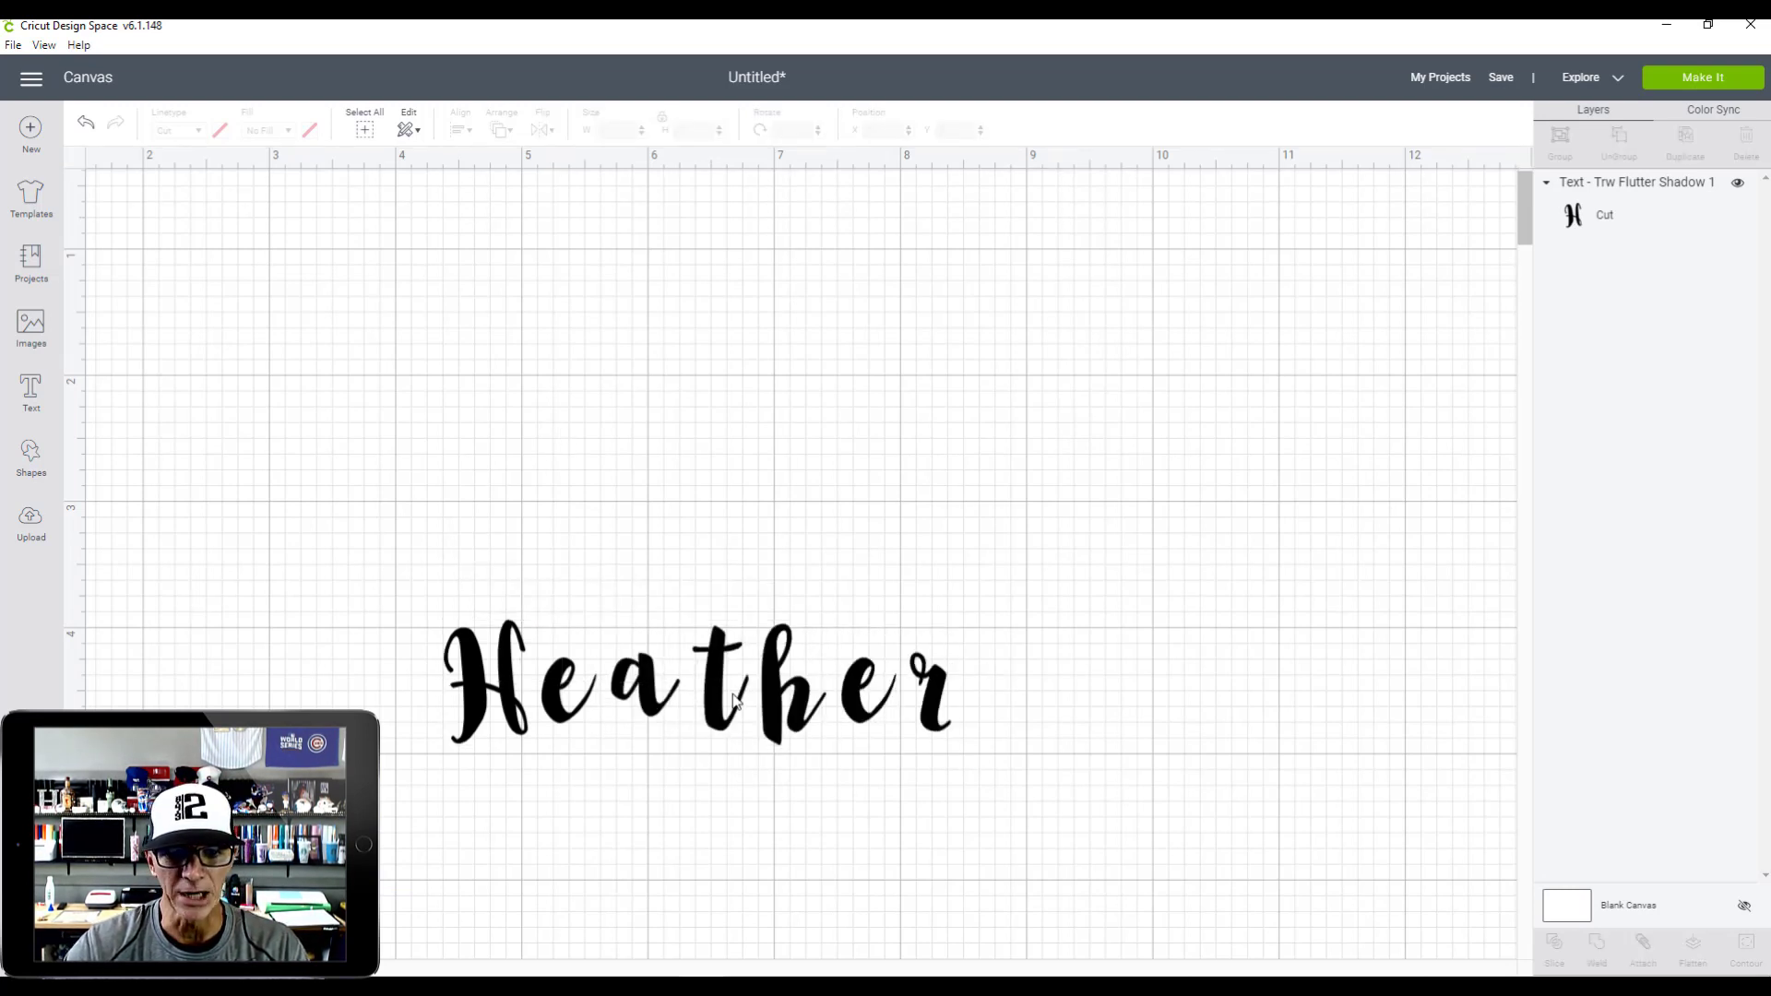
drag(735, 701, 690, 448)
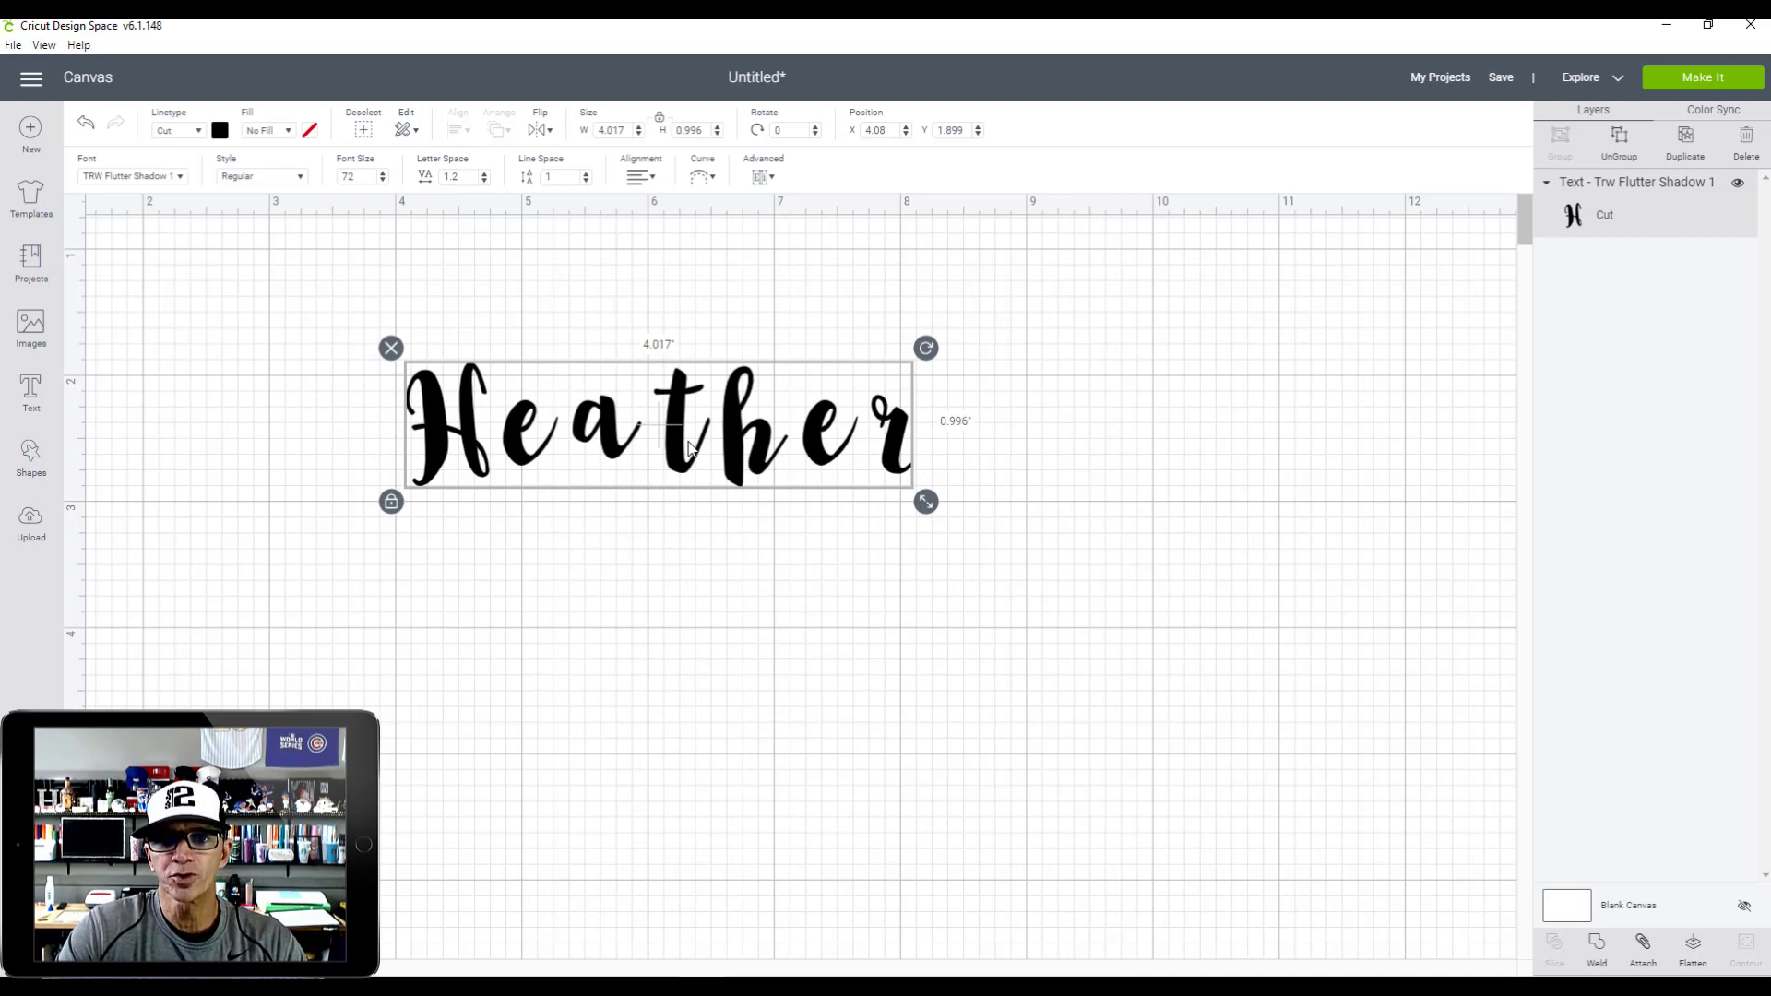
- Duplicate the name text and move the copy directly below the original, at about X 4.2, Y 3.3
key(ctrl+d)
click(752, 534)
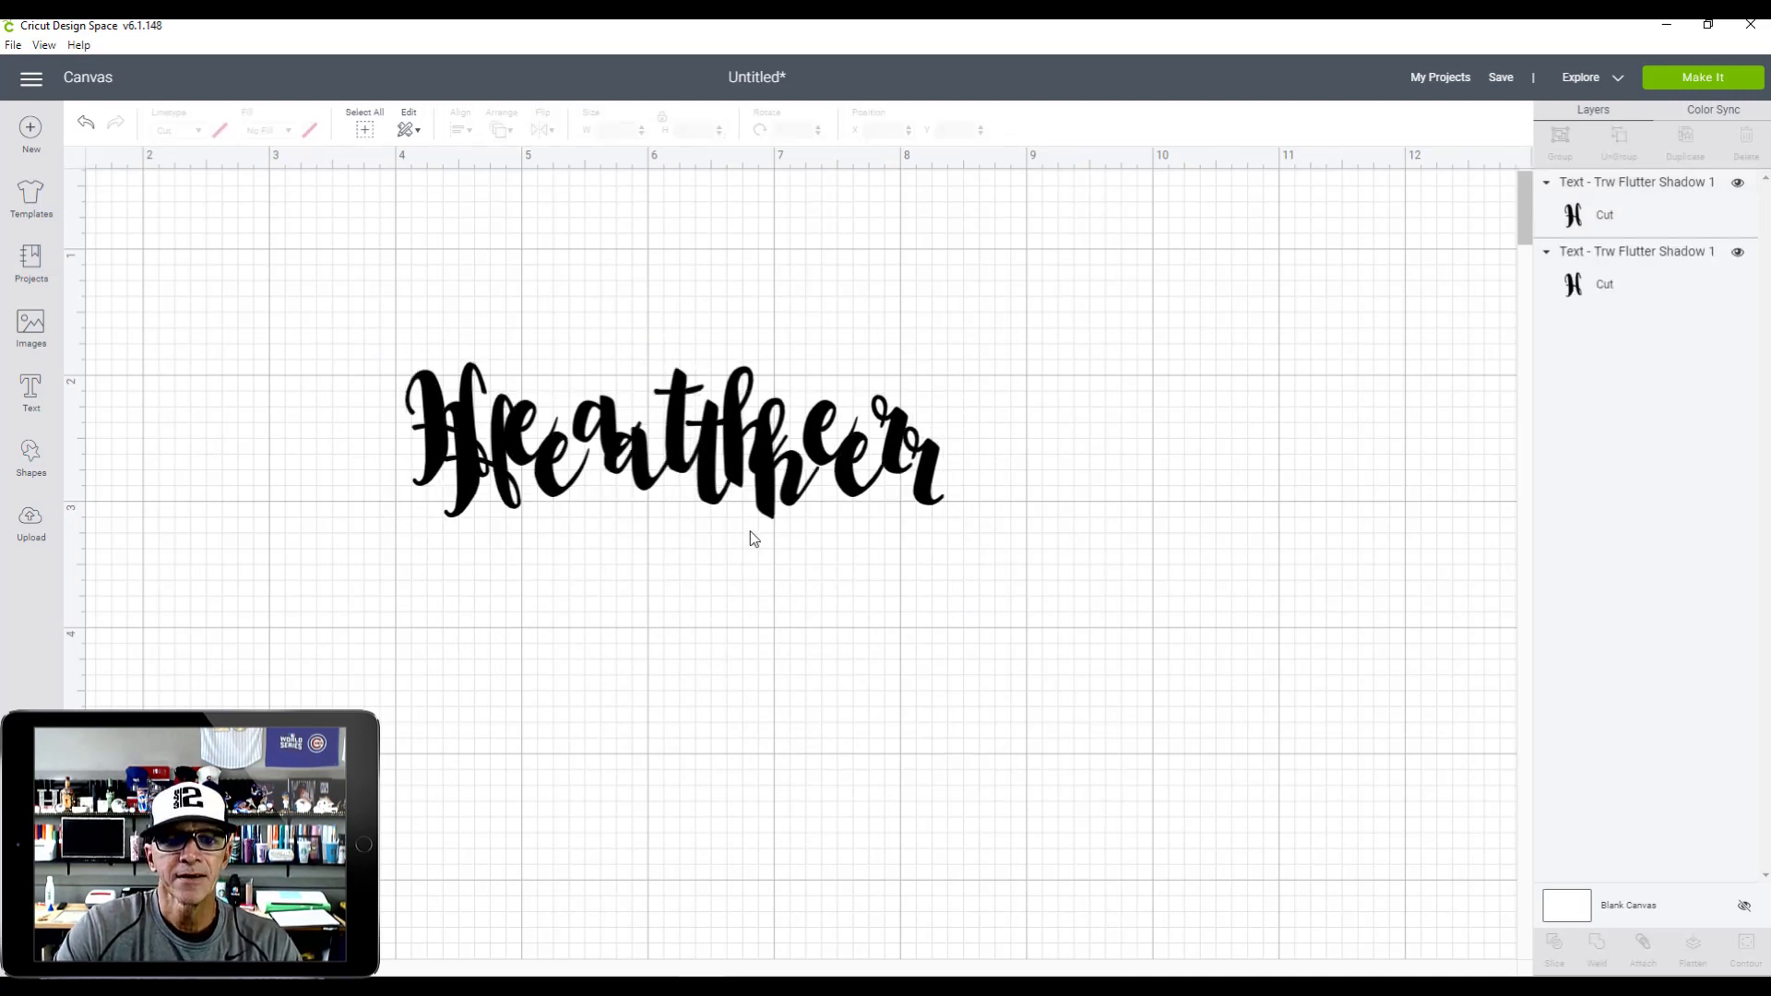
drag(775, 499, 758, 650)
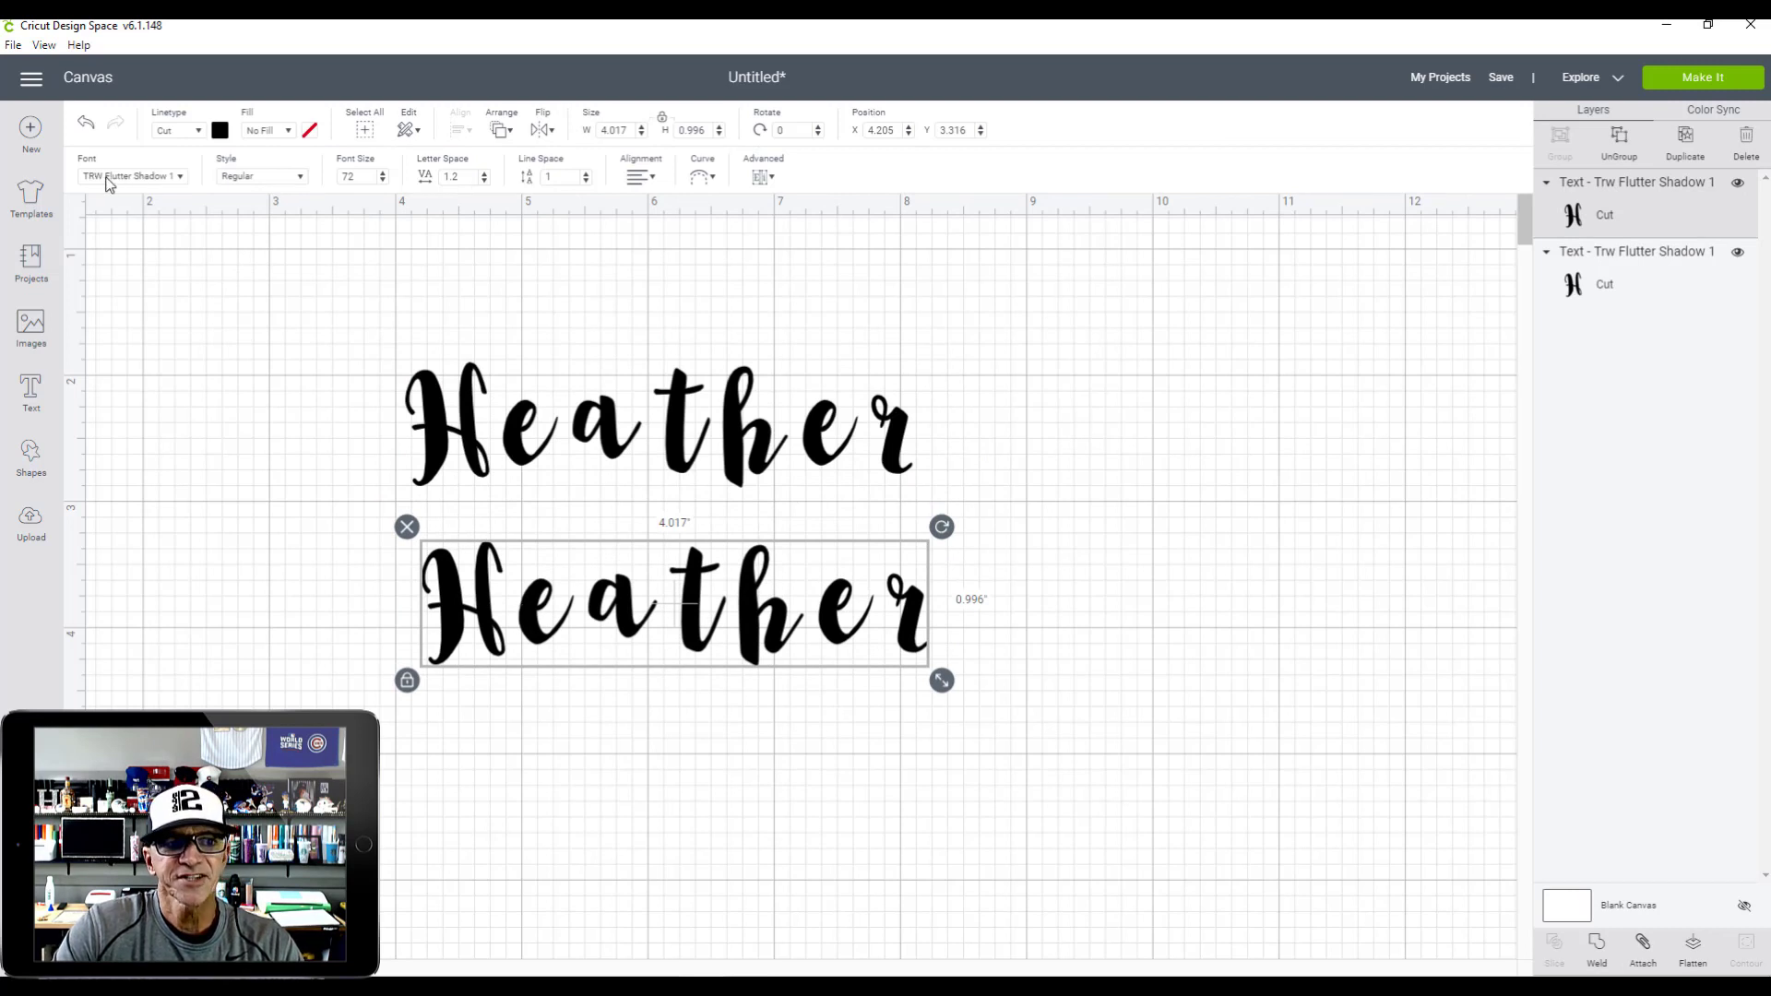
- Set the lower copy's font to TRW Flutter Shadow 2 and reposition it beneath the original at about X 3.76, Y 3.51
click(180, 180)
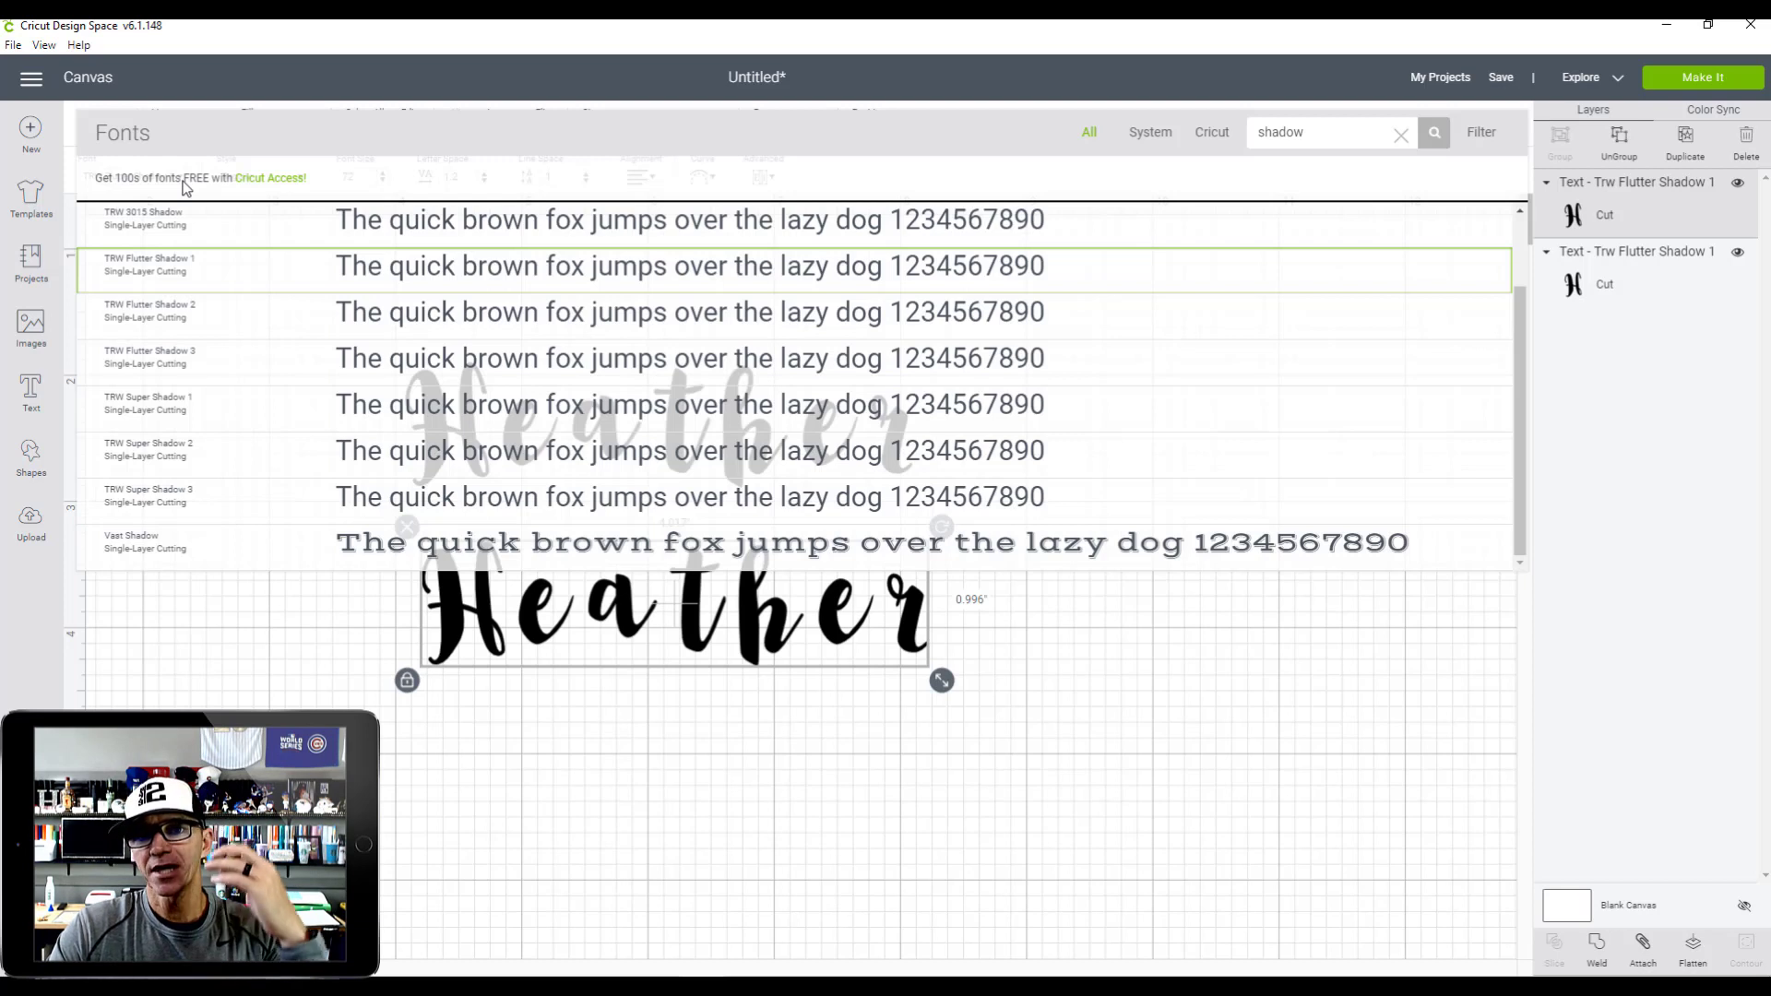
click(215, 315)
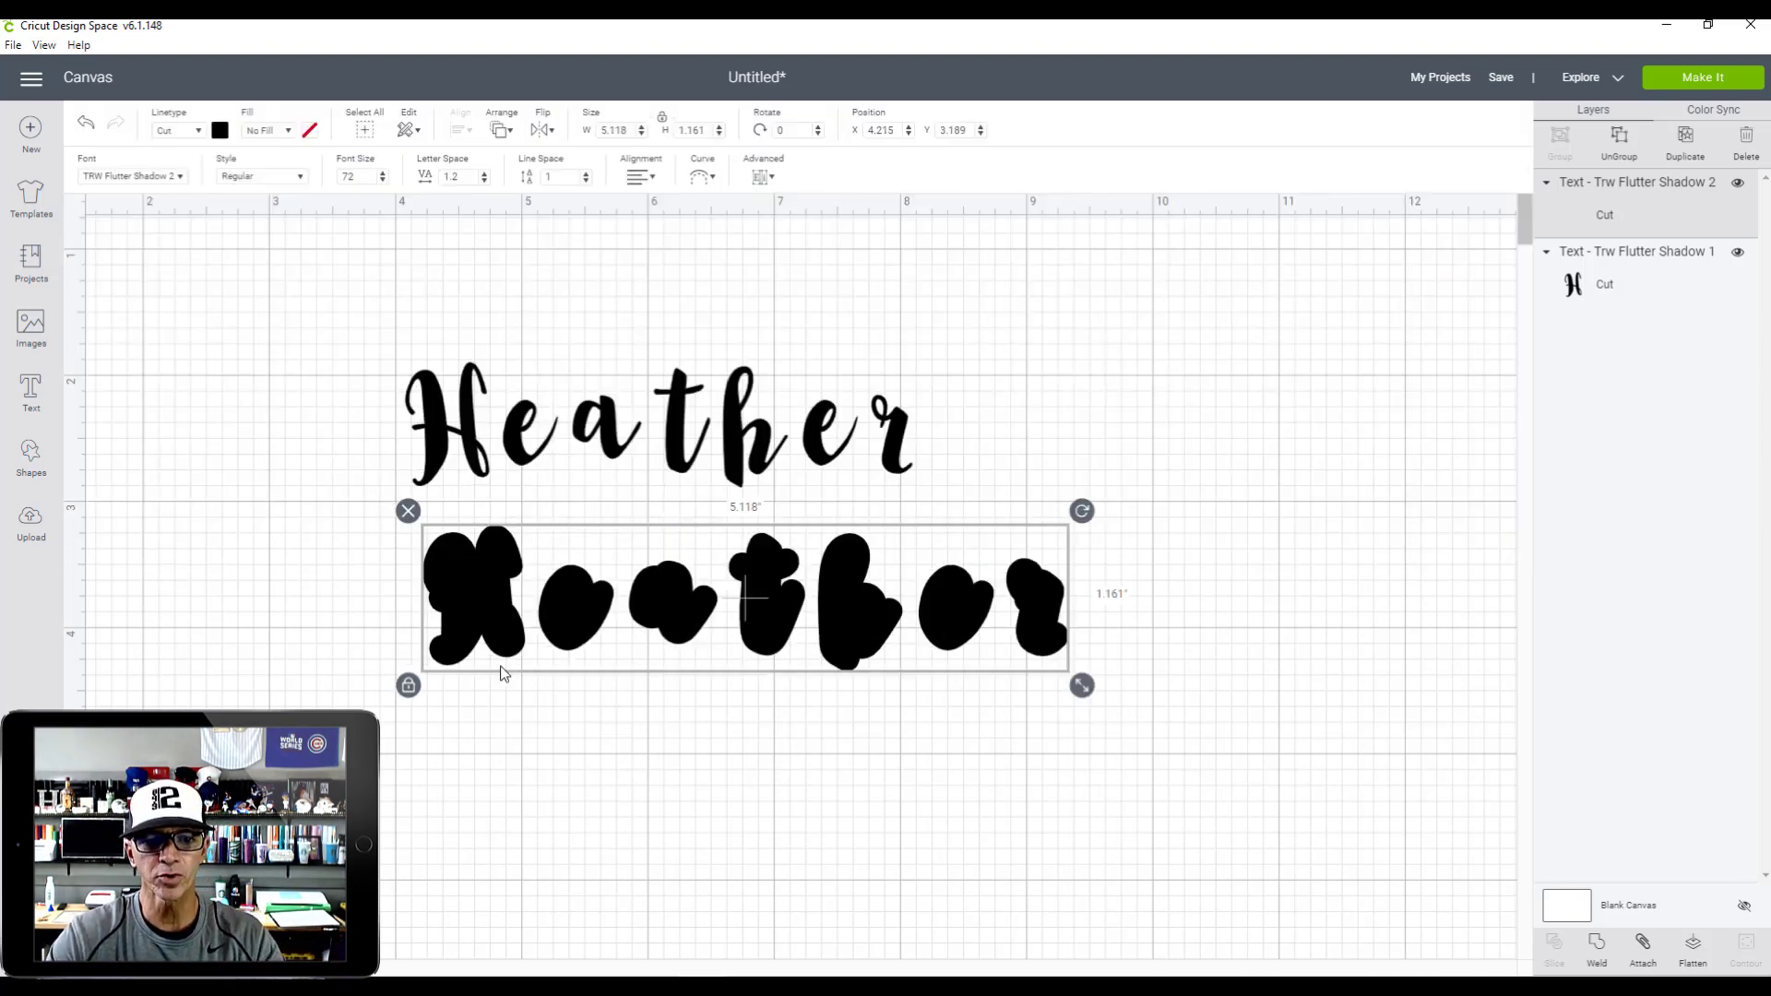
click(801, 694)
drag(854, 627, 800, 666)
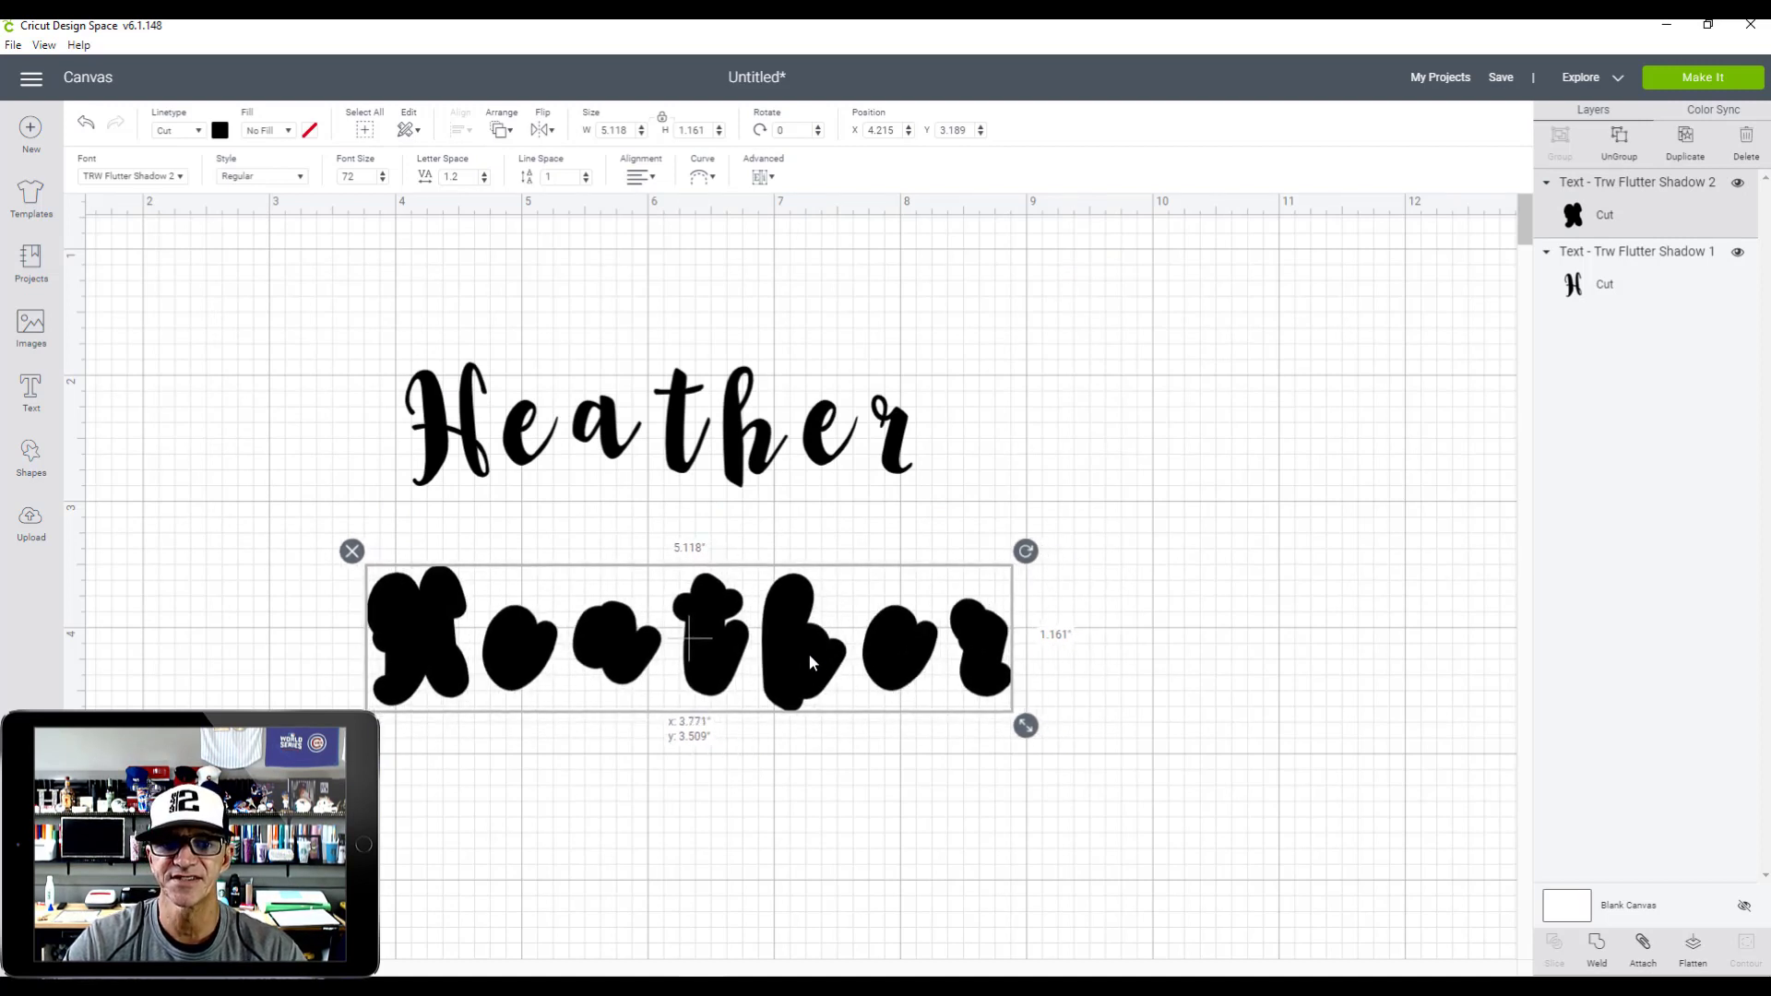
- Ungroup both the original name and the shadow copy into individual letters
click(1051, 435)
click(893, 450)
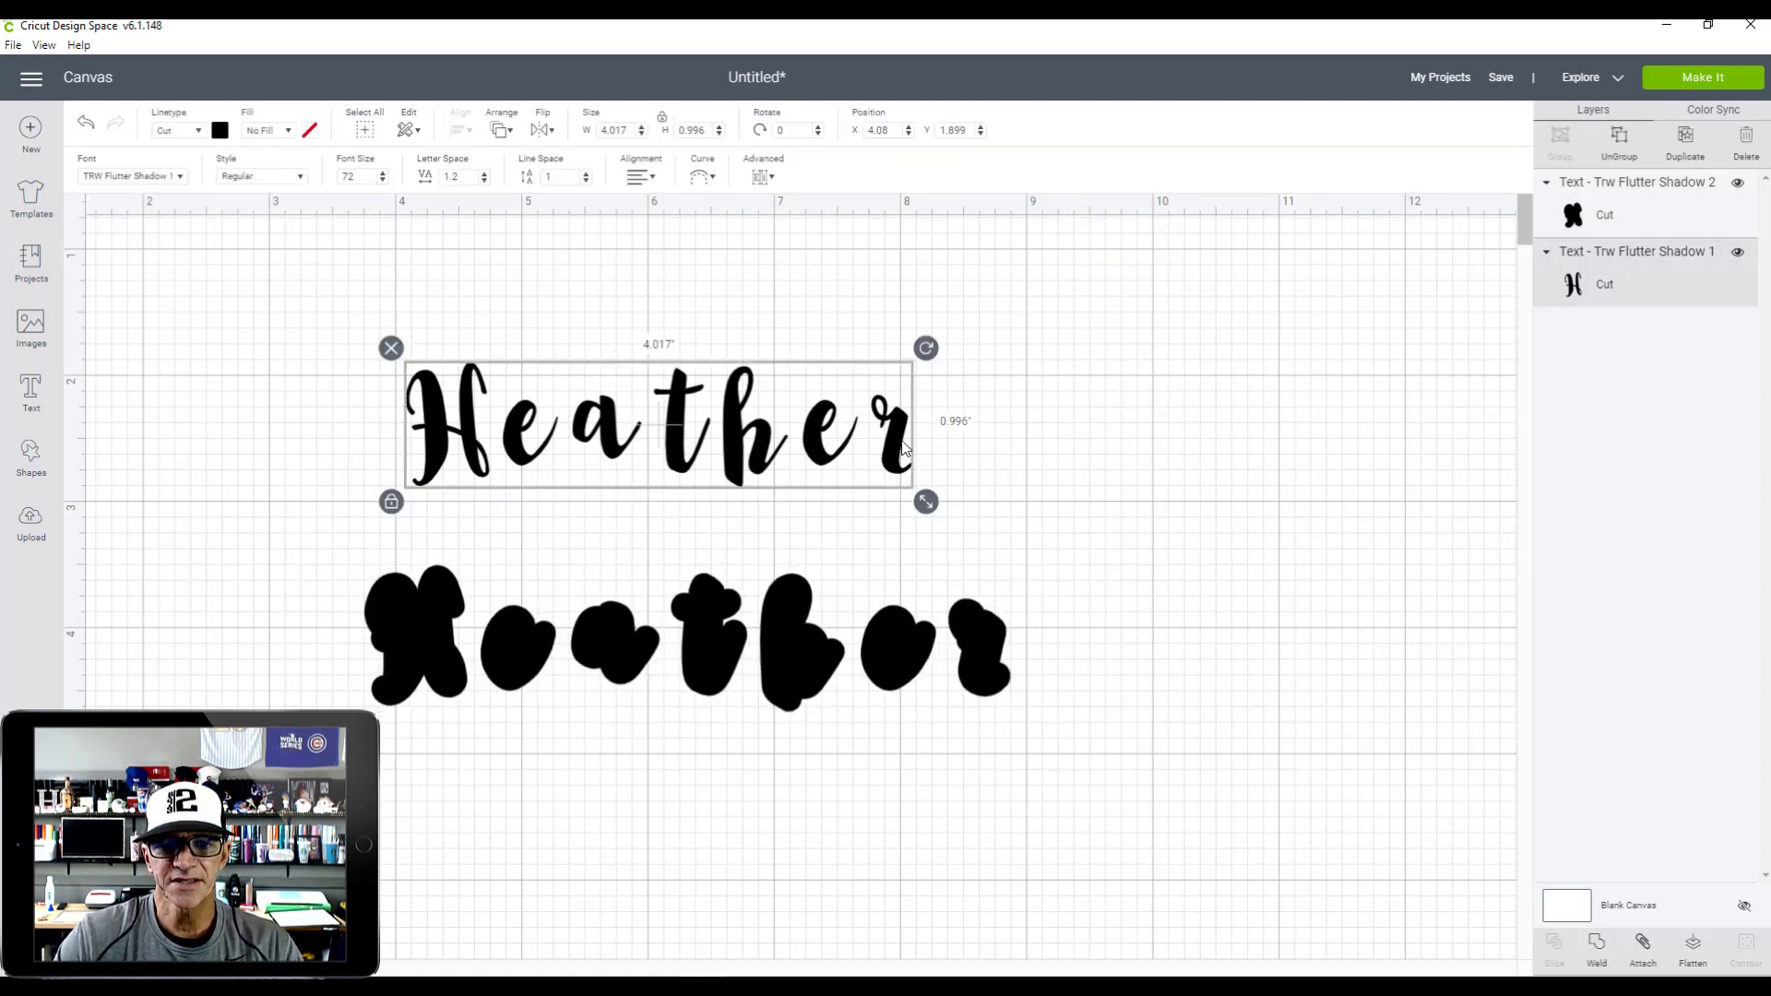
click(1610, 162)
click(1009, 644)
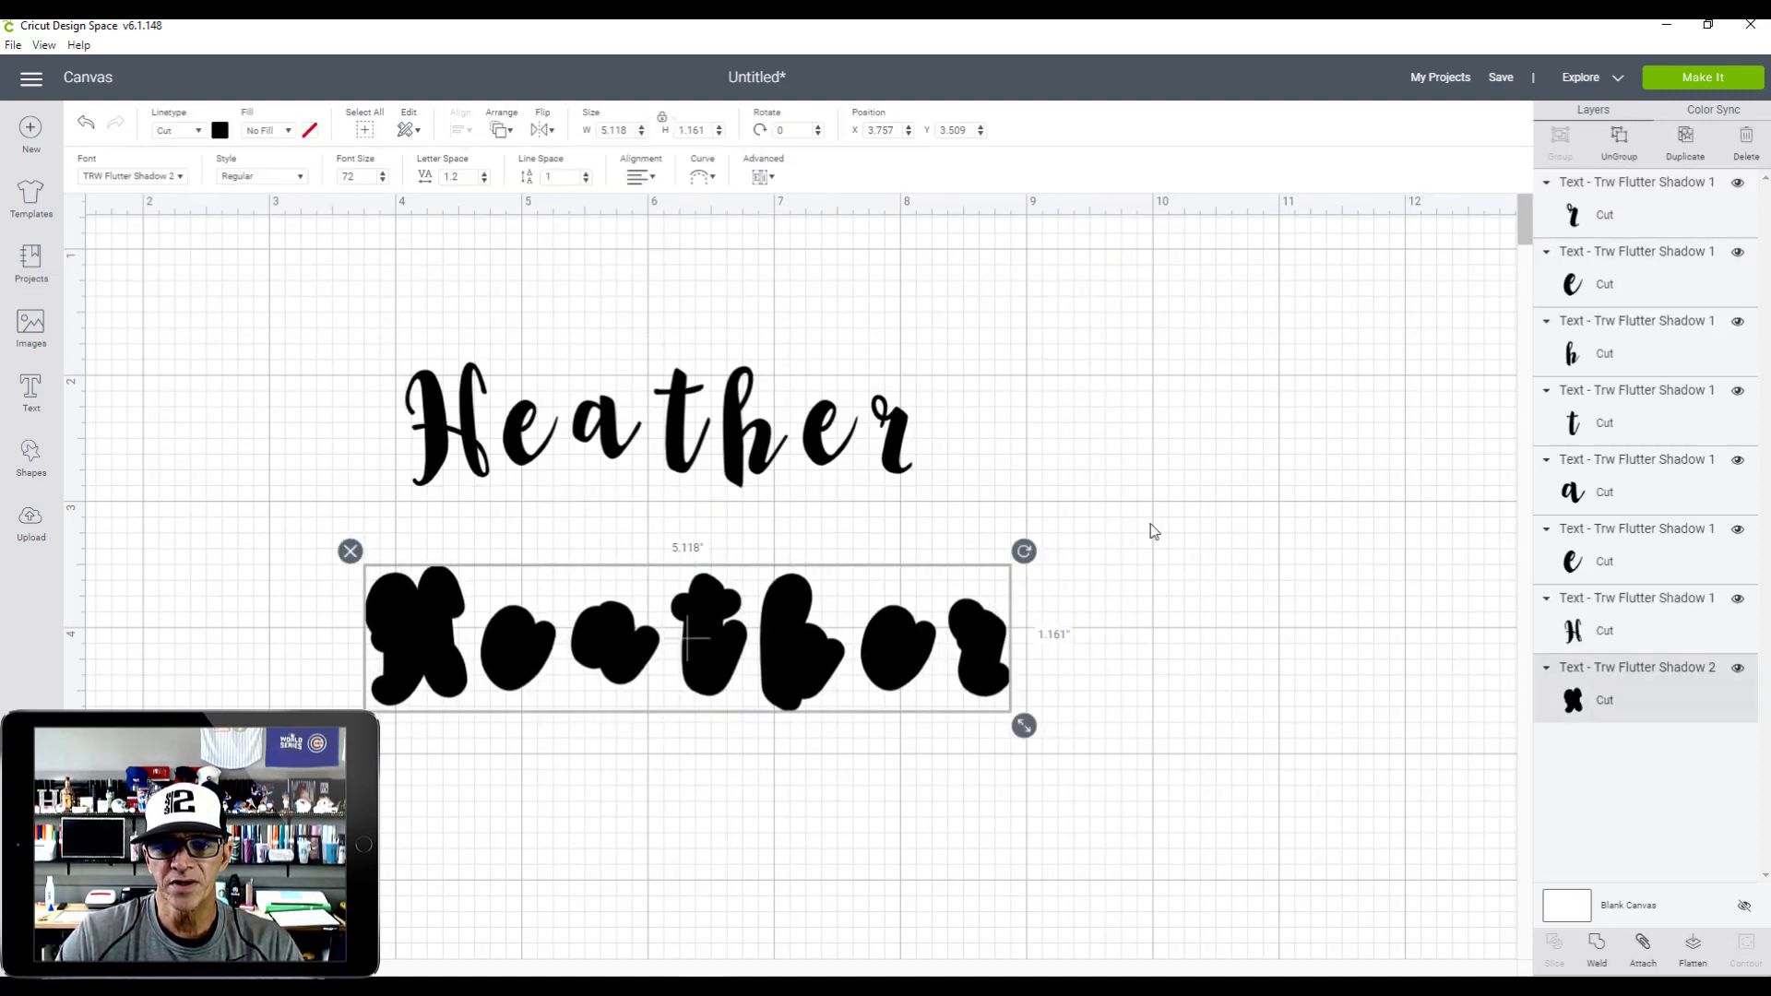
click(1620, 159)
- Color all the Flutter Shadow 2 letters of the lower name orange
drag(1165, 506, 271, 866)
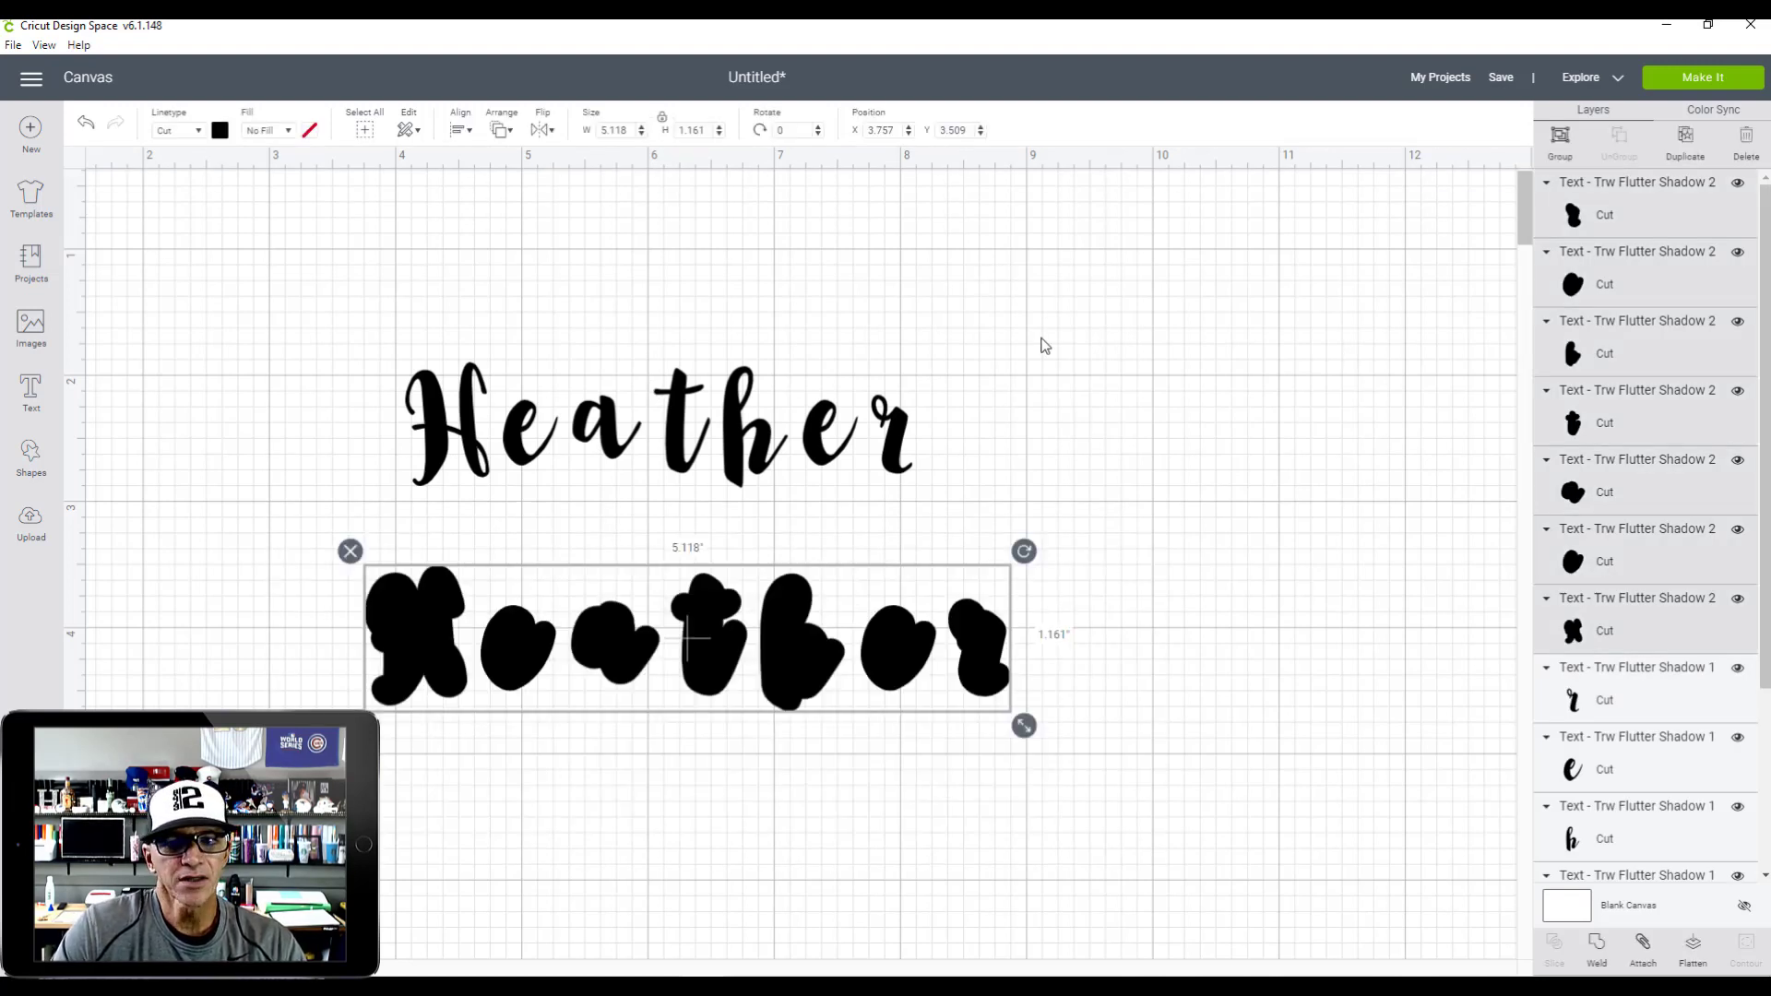
click(219, 130)
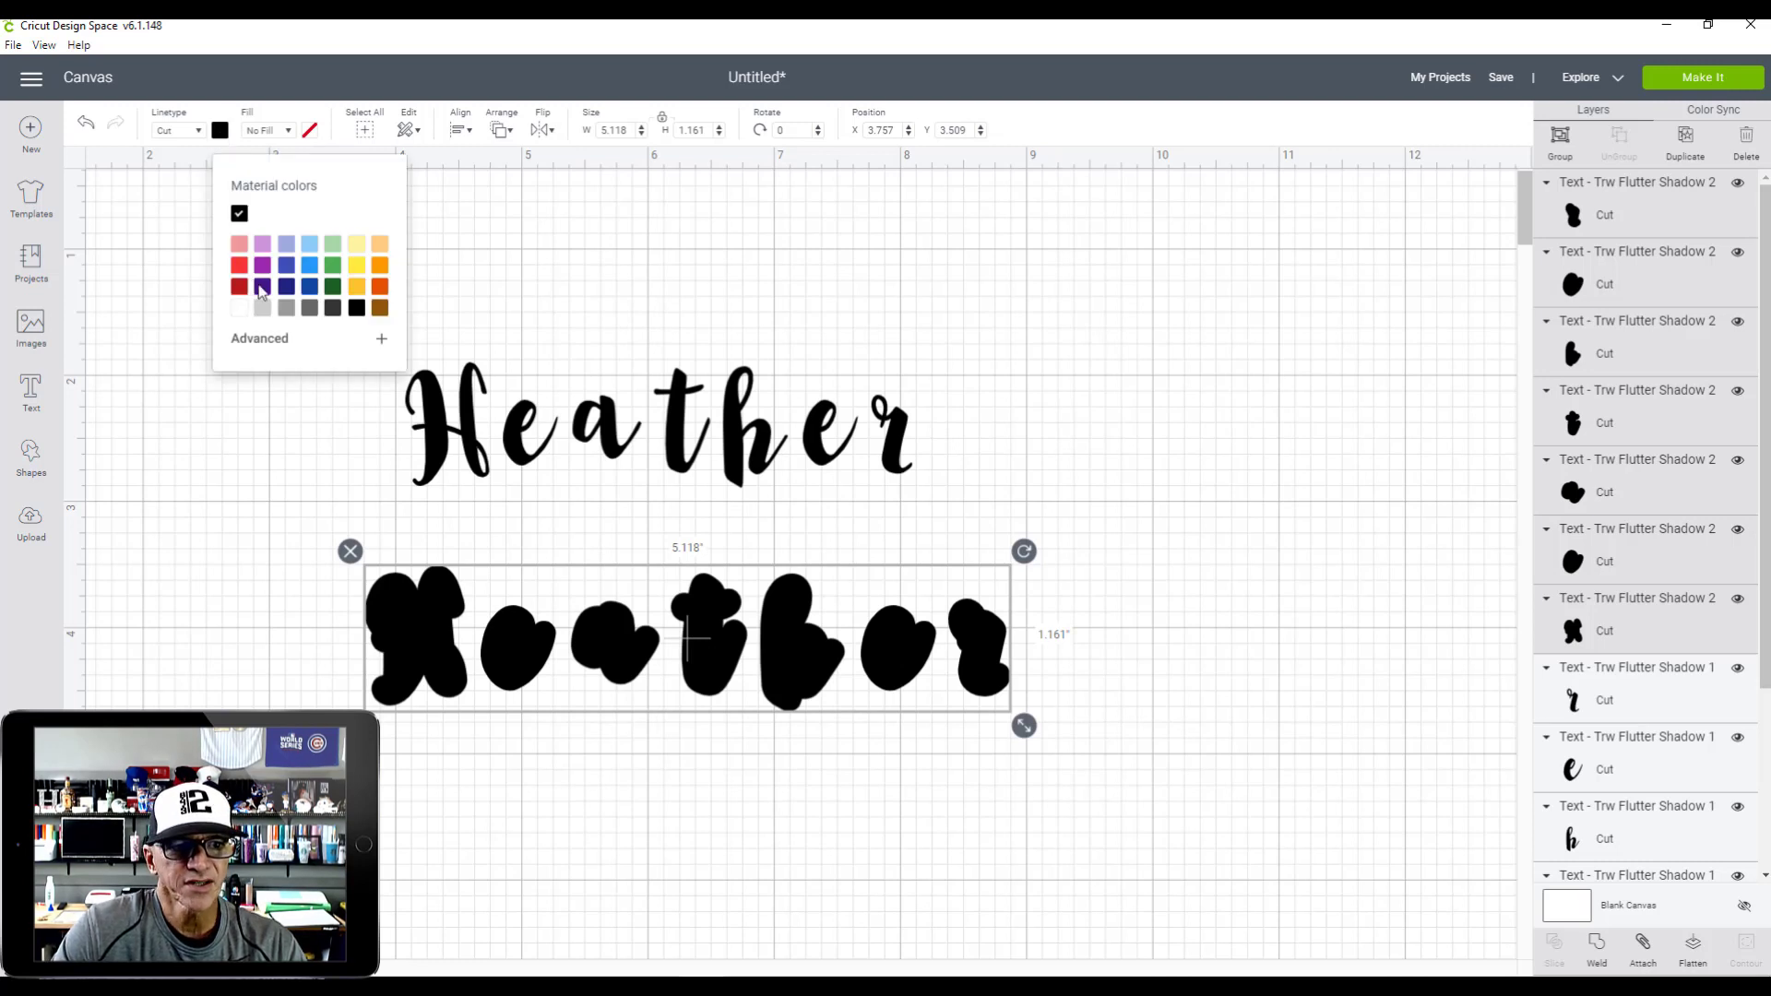
click(379, 277)
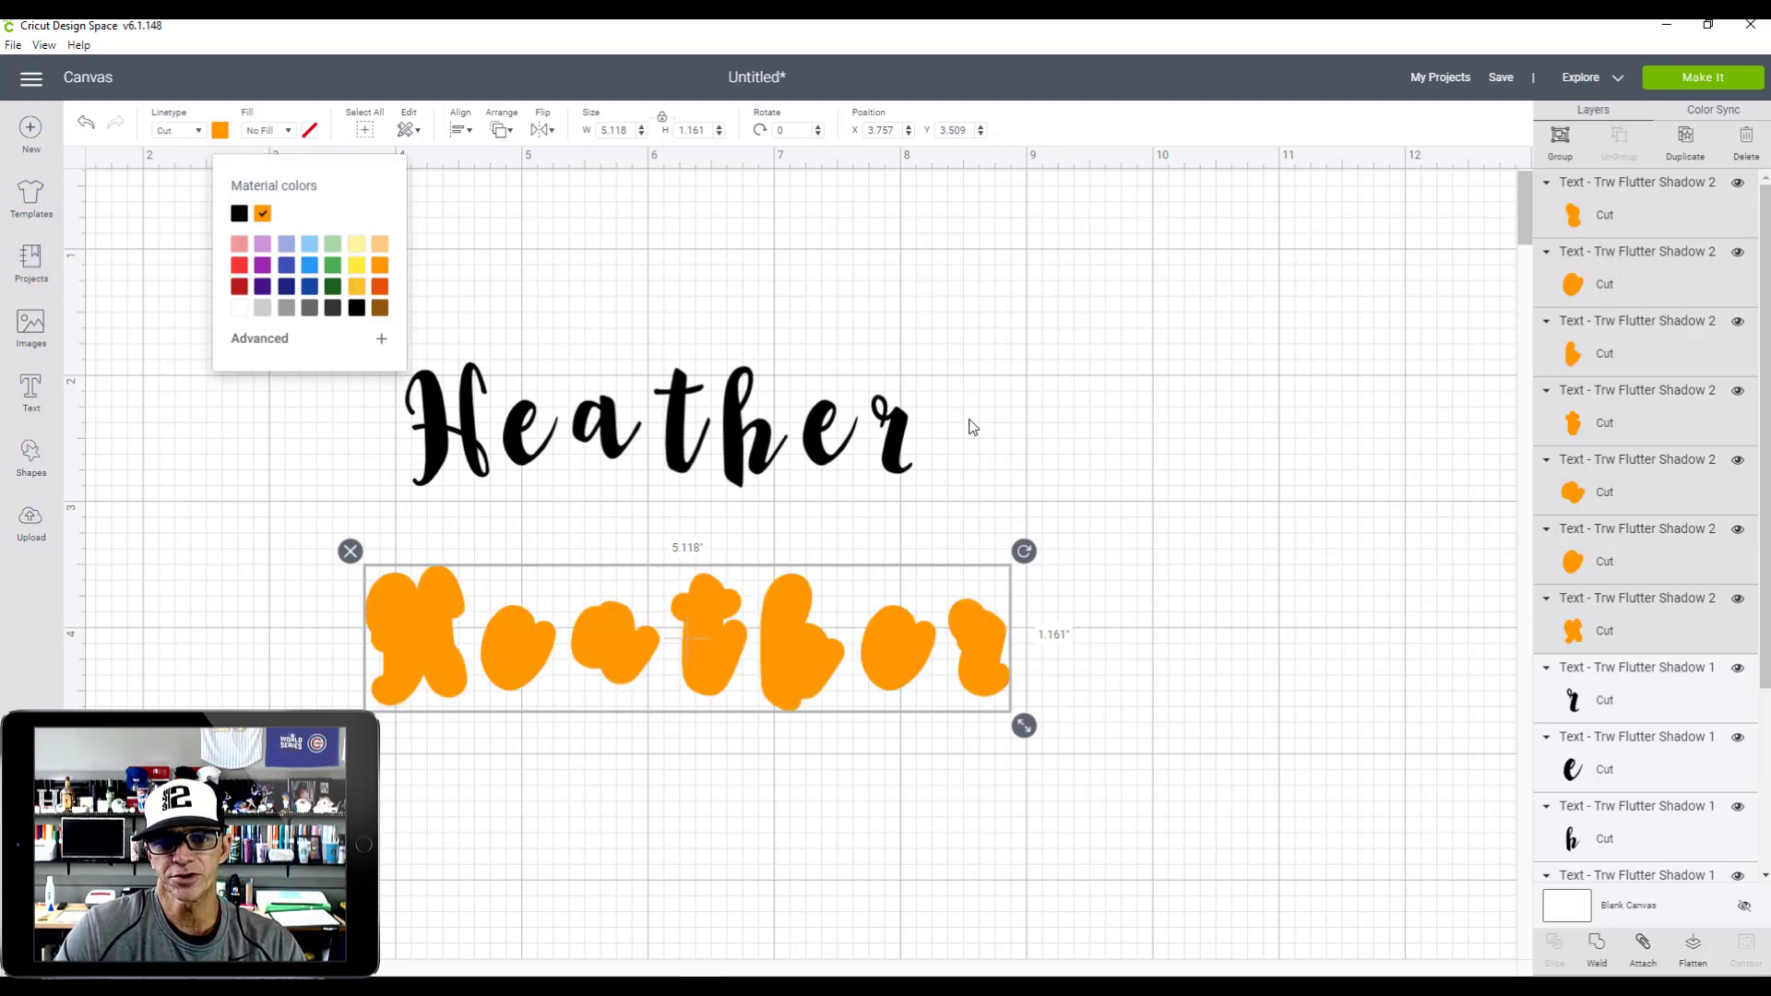
click(974, 424)
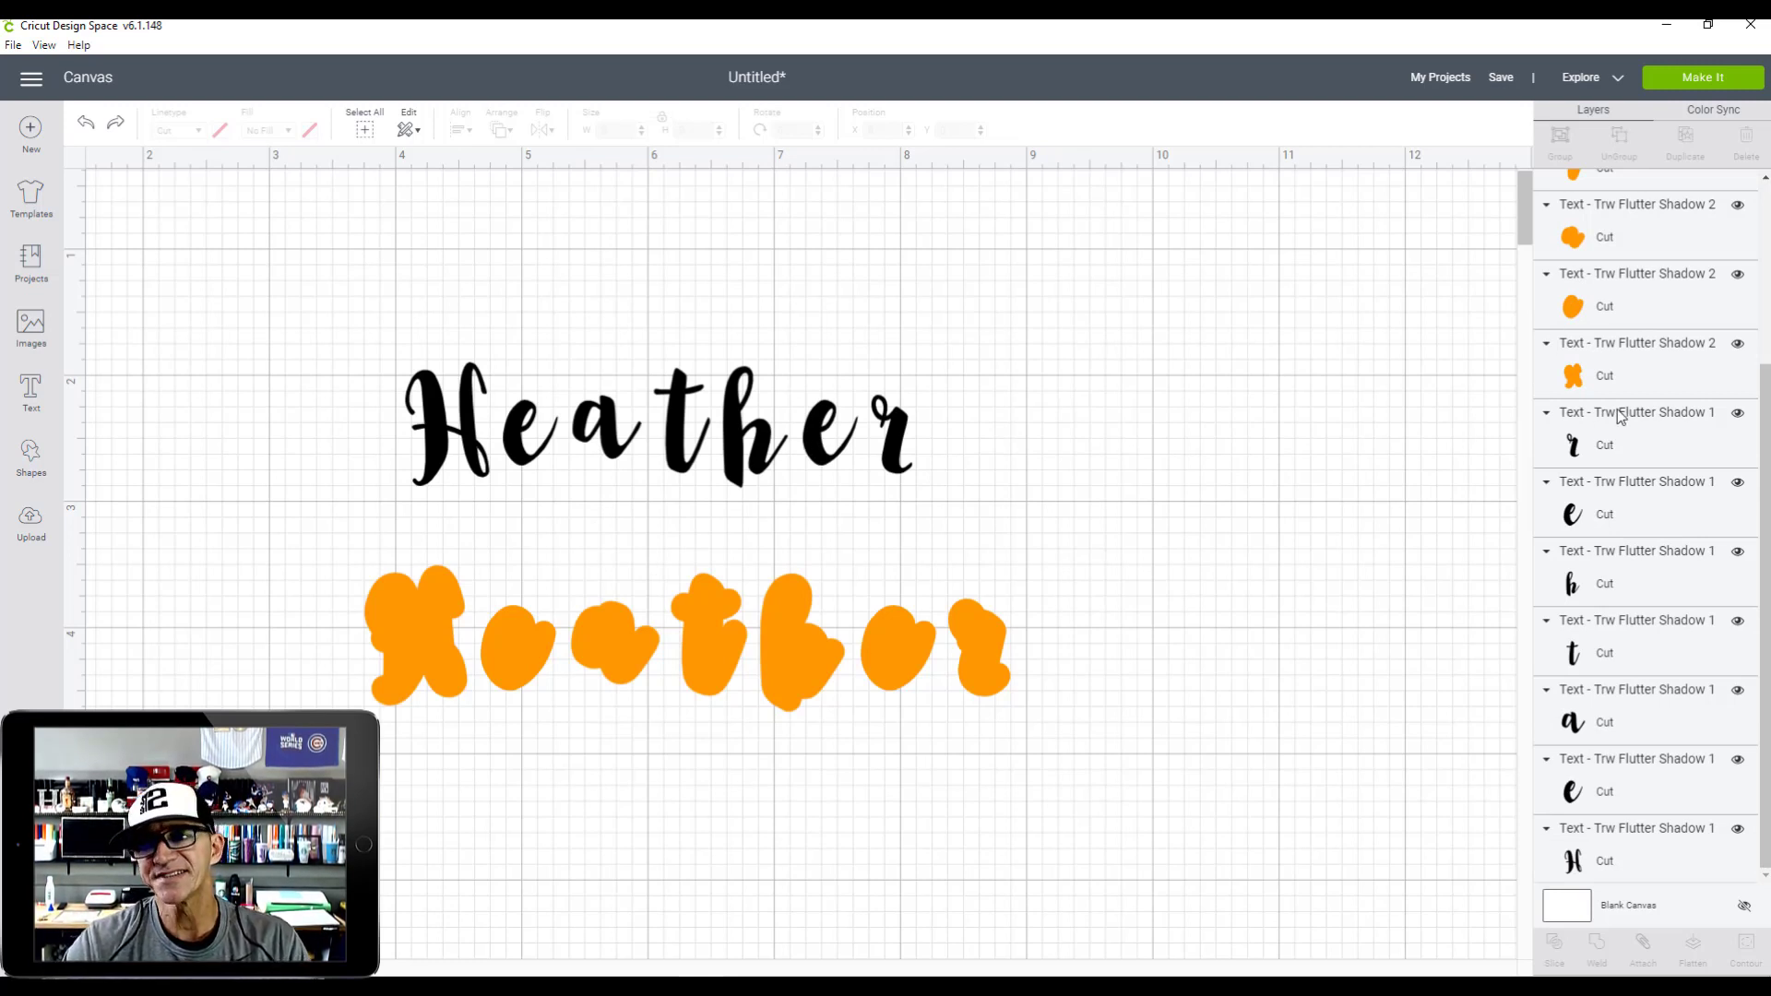
- Send all the black Flutter Shadow 1 letters to the front of the orange shadow letters
scroll(1621, 397, up, 3)
scroll(1624, 415, down, 3)
scroll(1623, 416, up, 3)
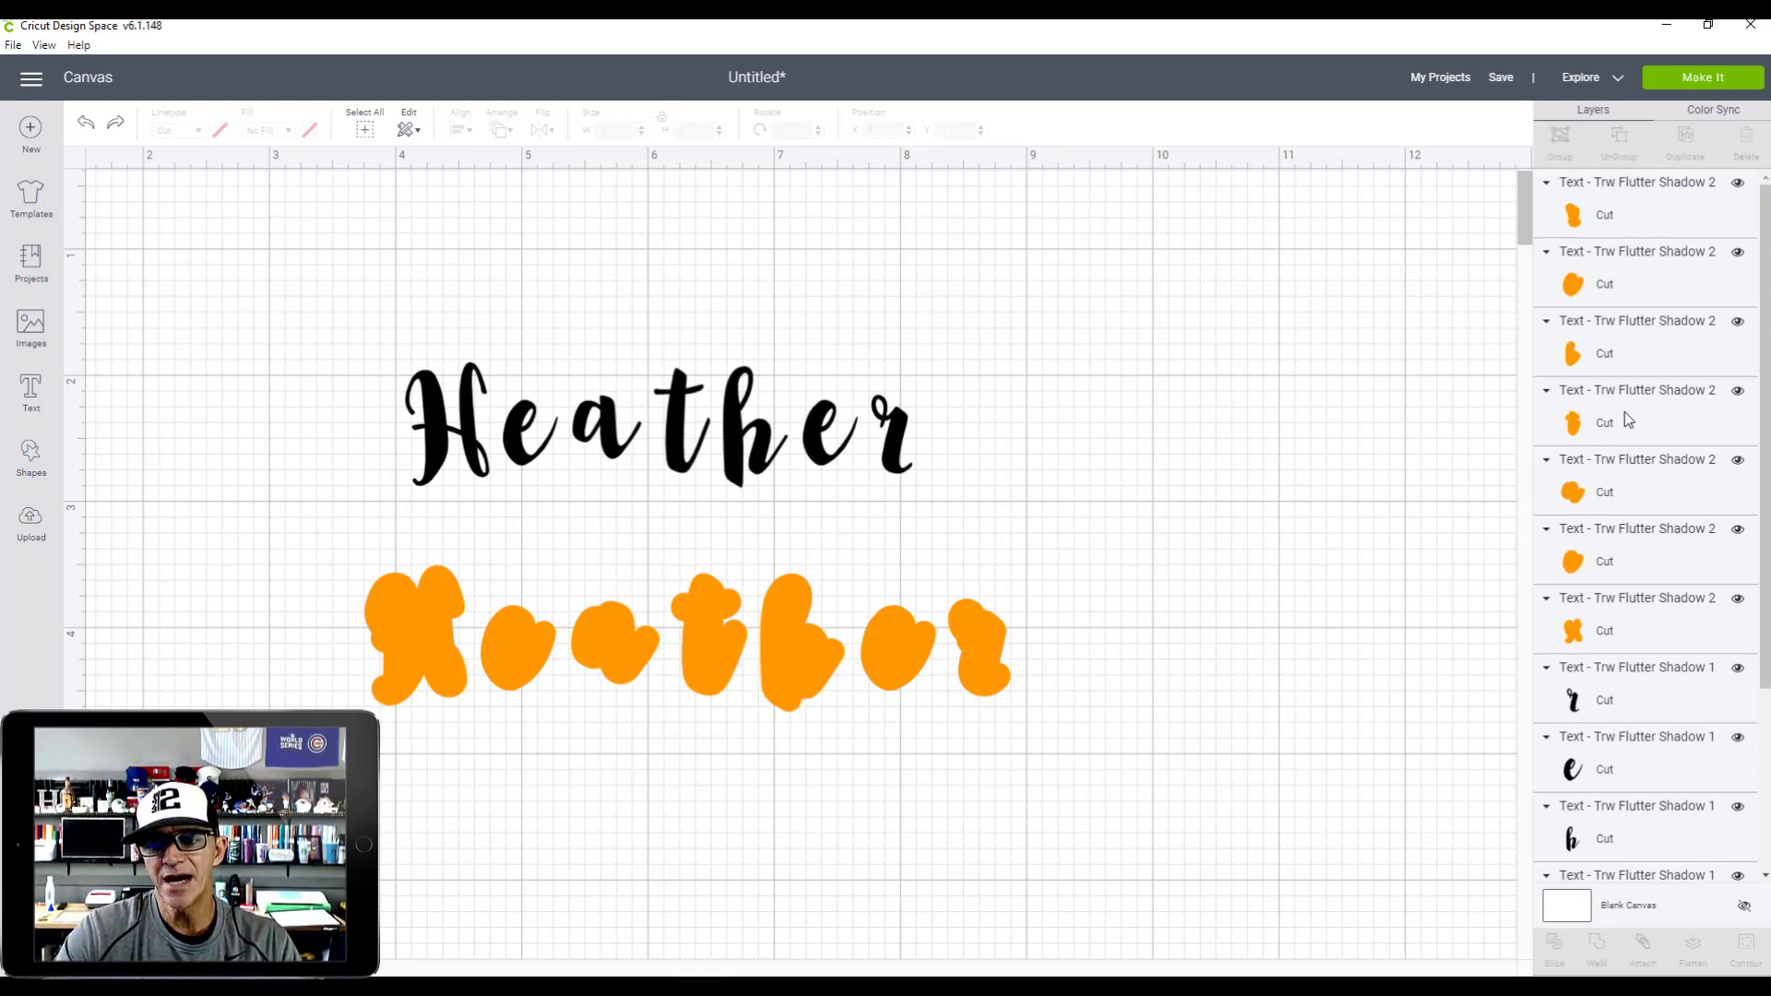
drag(1098, 308, 349, 478)
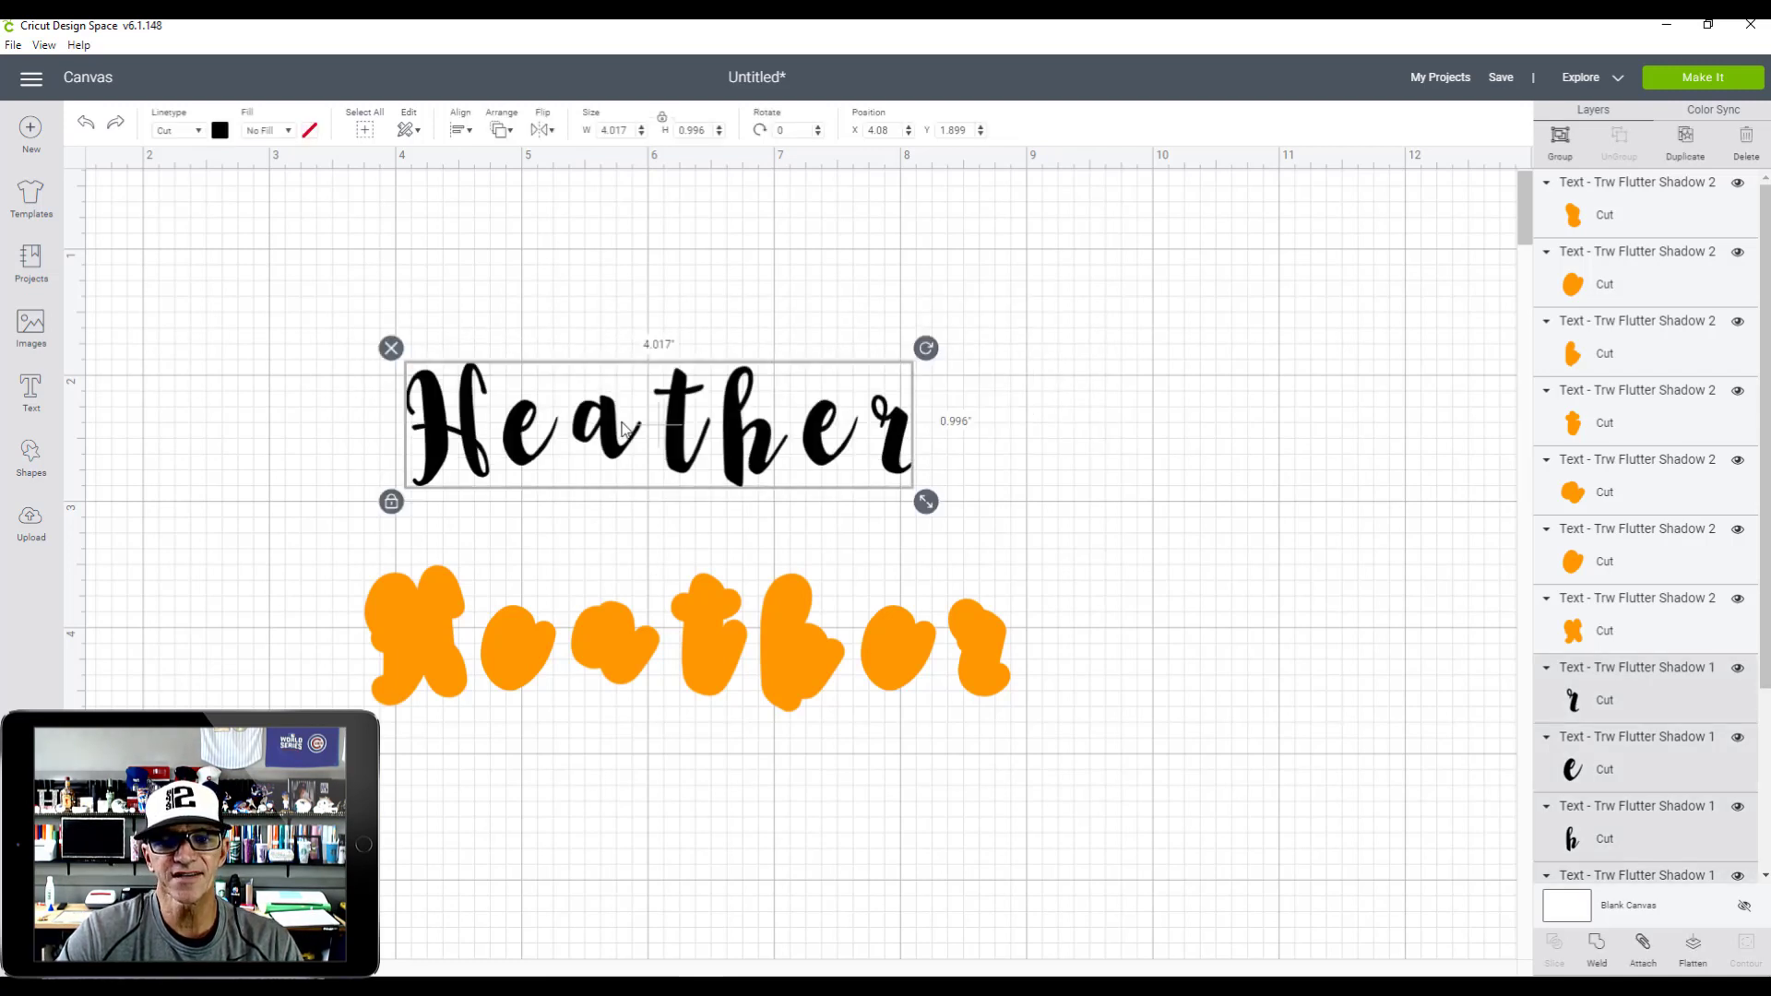
right_click(754, 435)
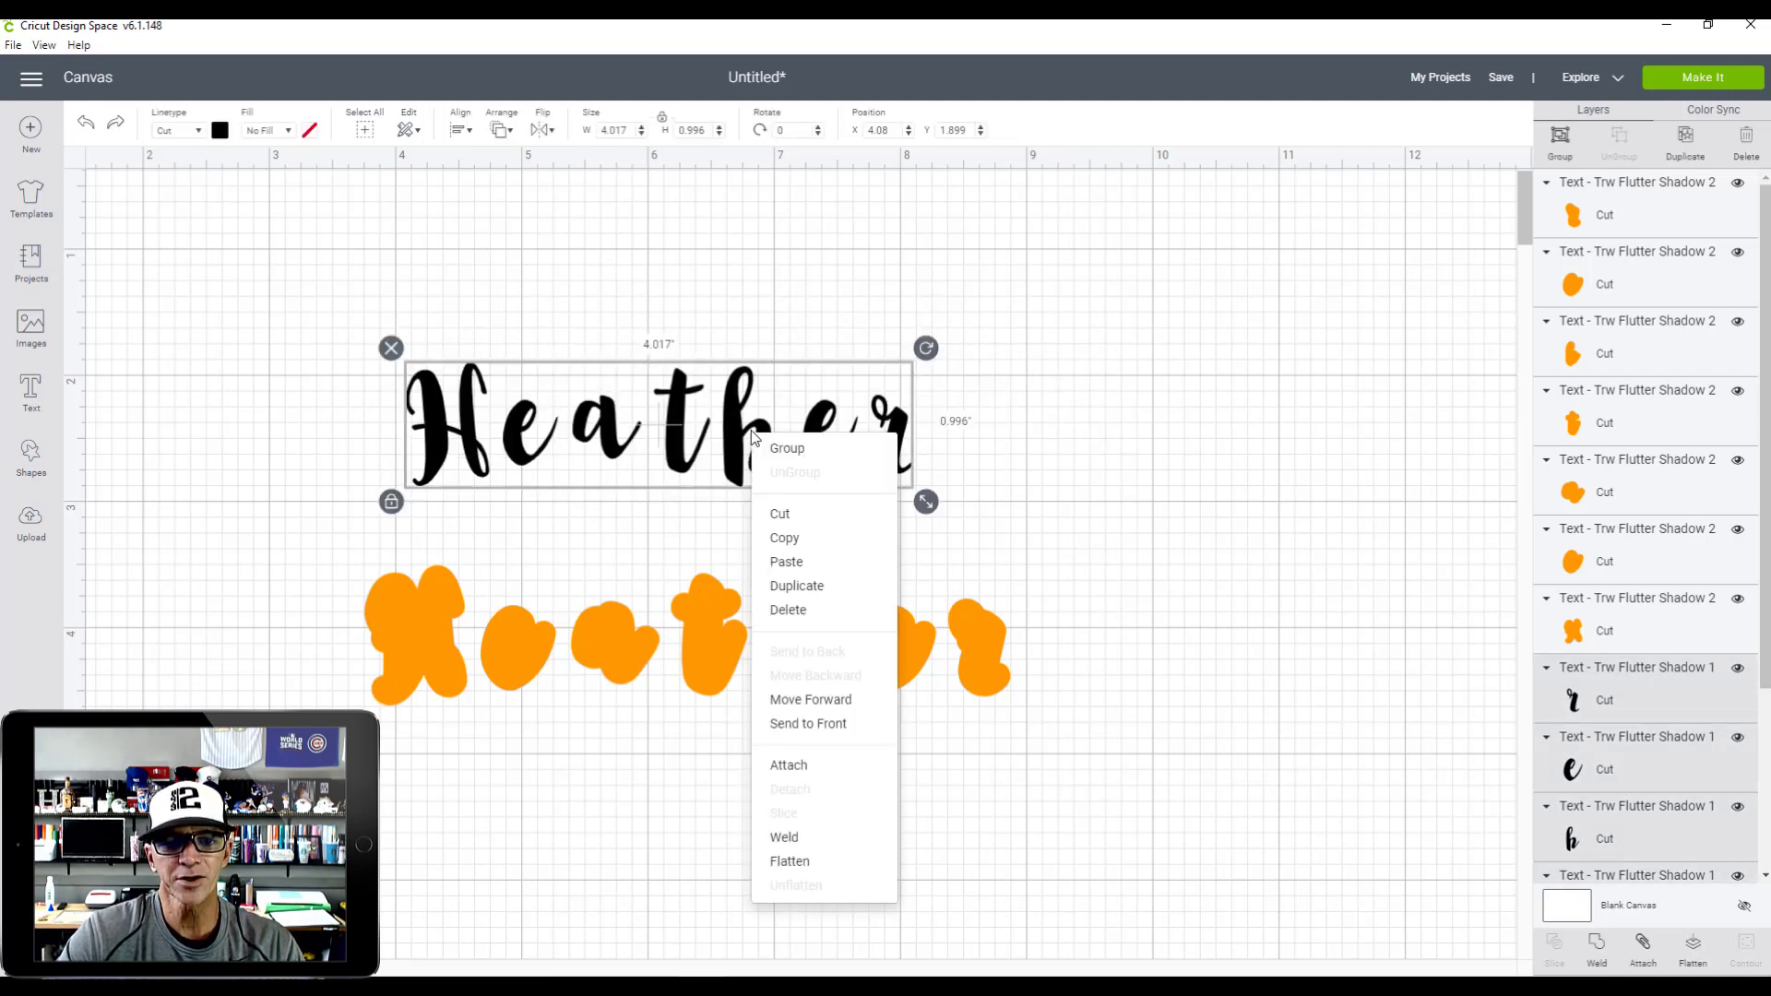
click(825, 727)
click(1236, 458)
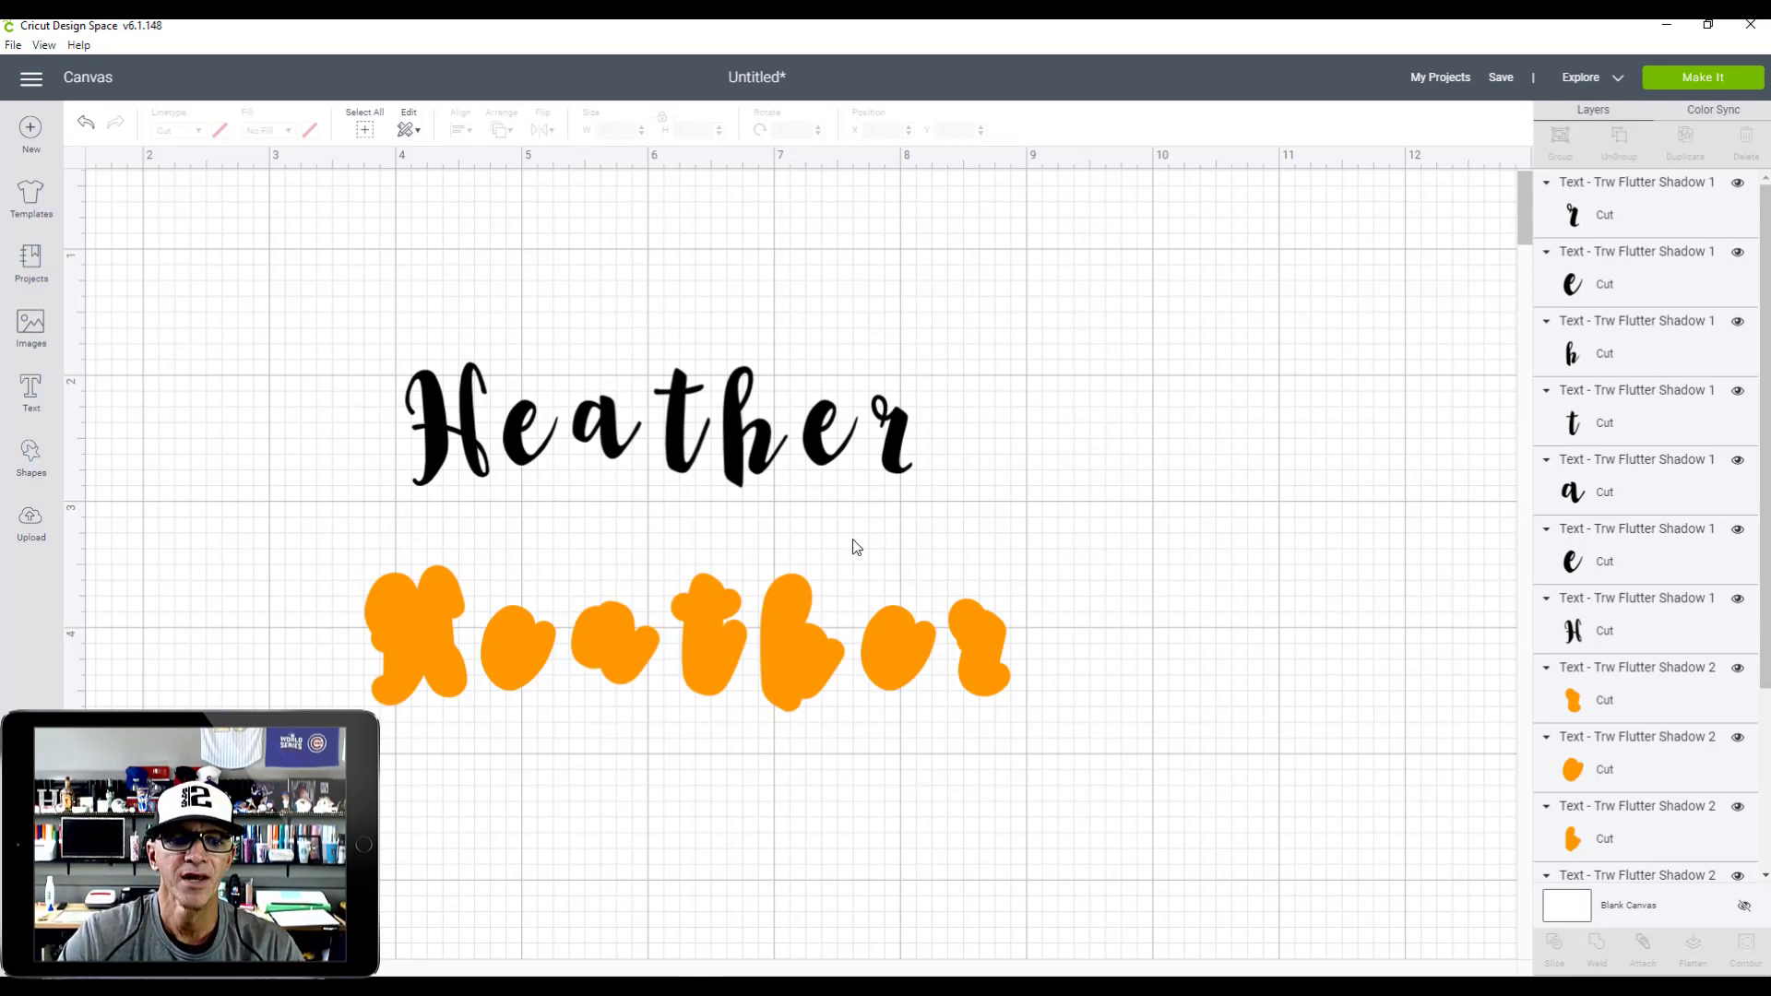
- Center the black capital H and the first e on their matching orange shadow letters
click(425, 444)
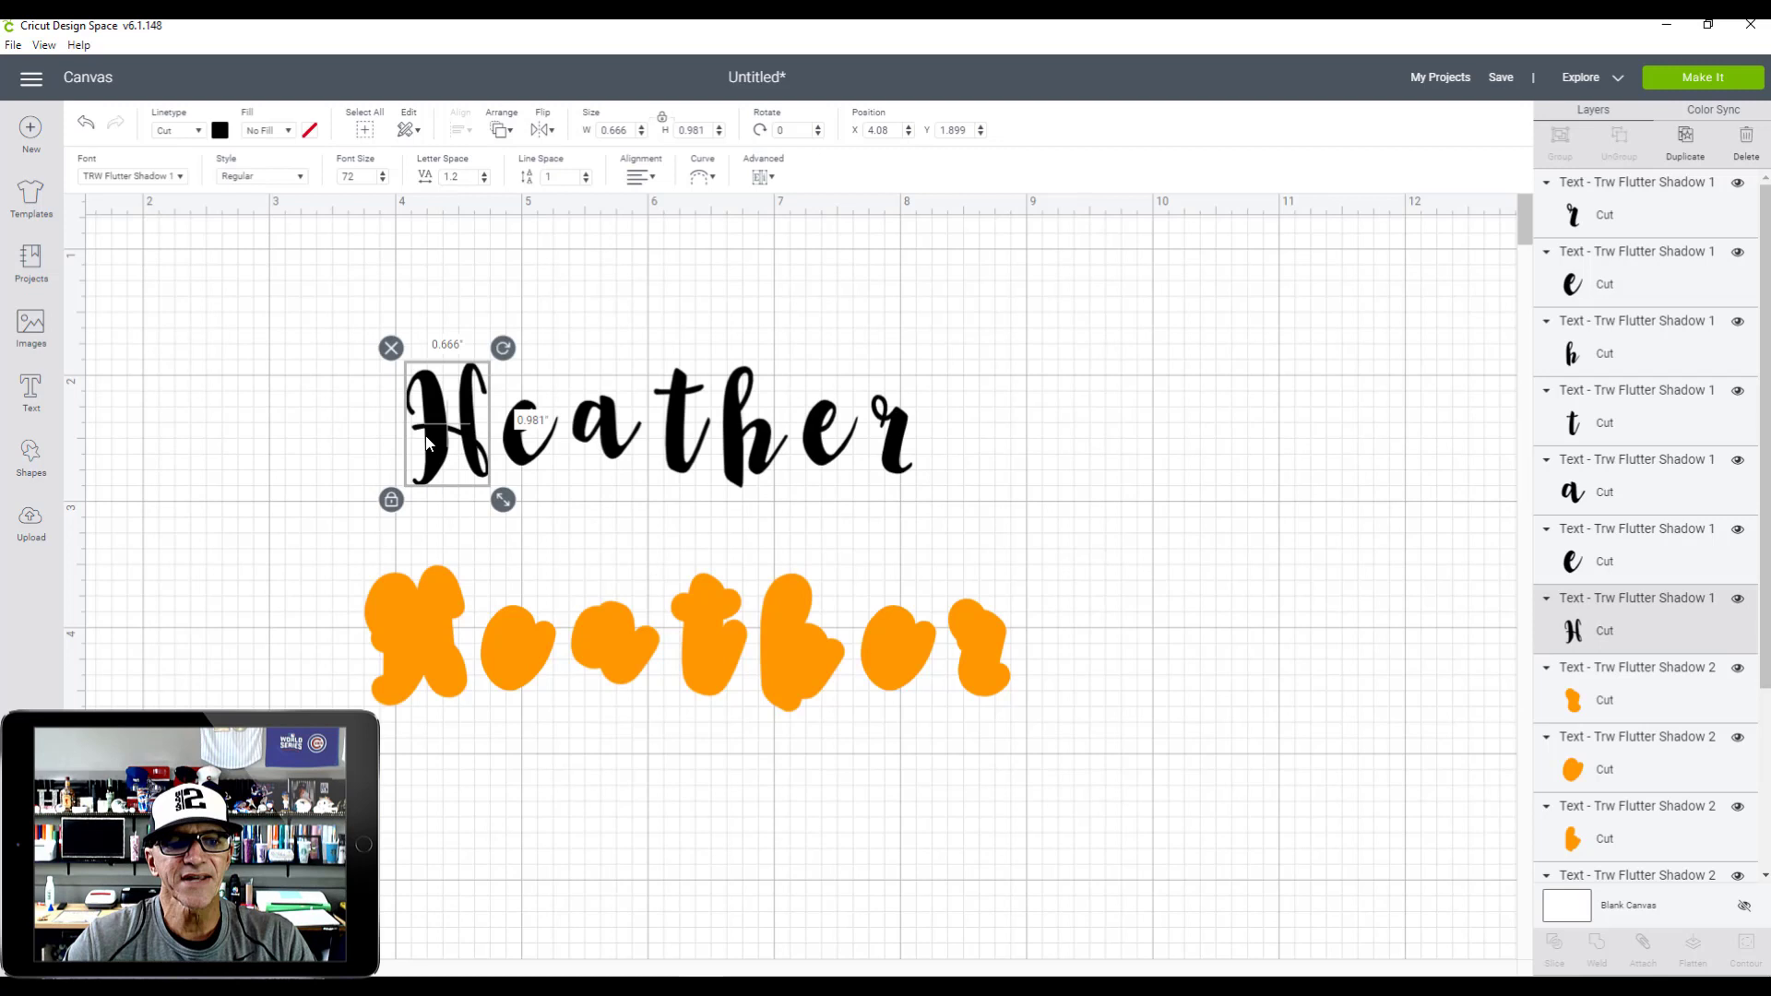
shift+click(434, 637)
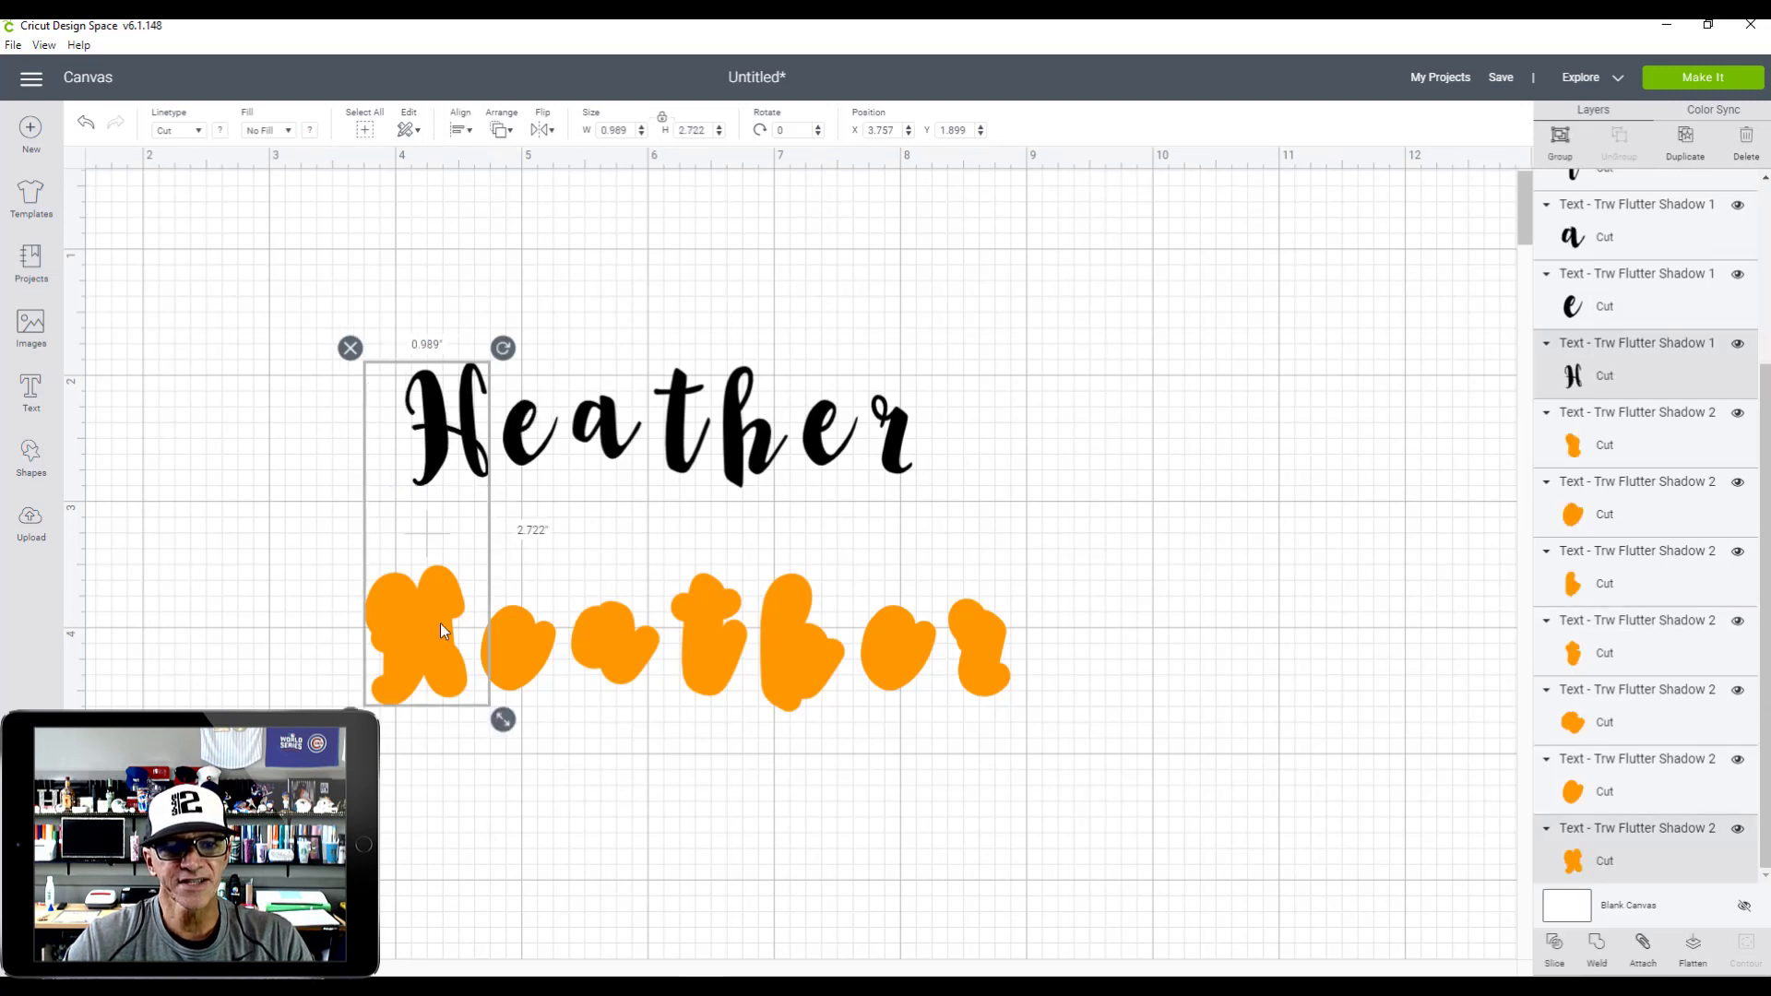
click(462, 130)
click(526, 320)
click(555, 349)
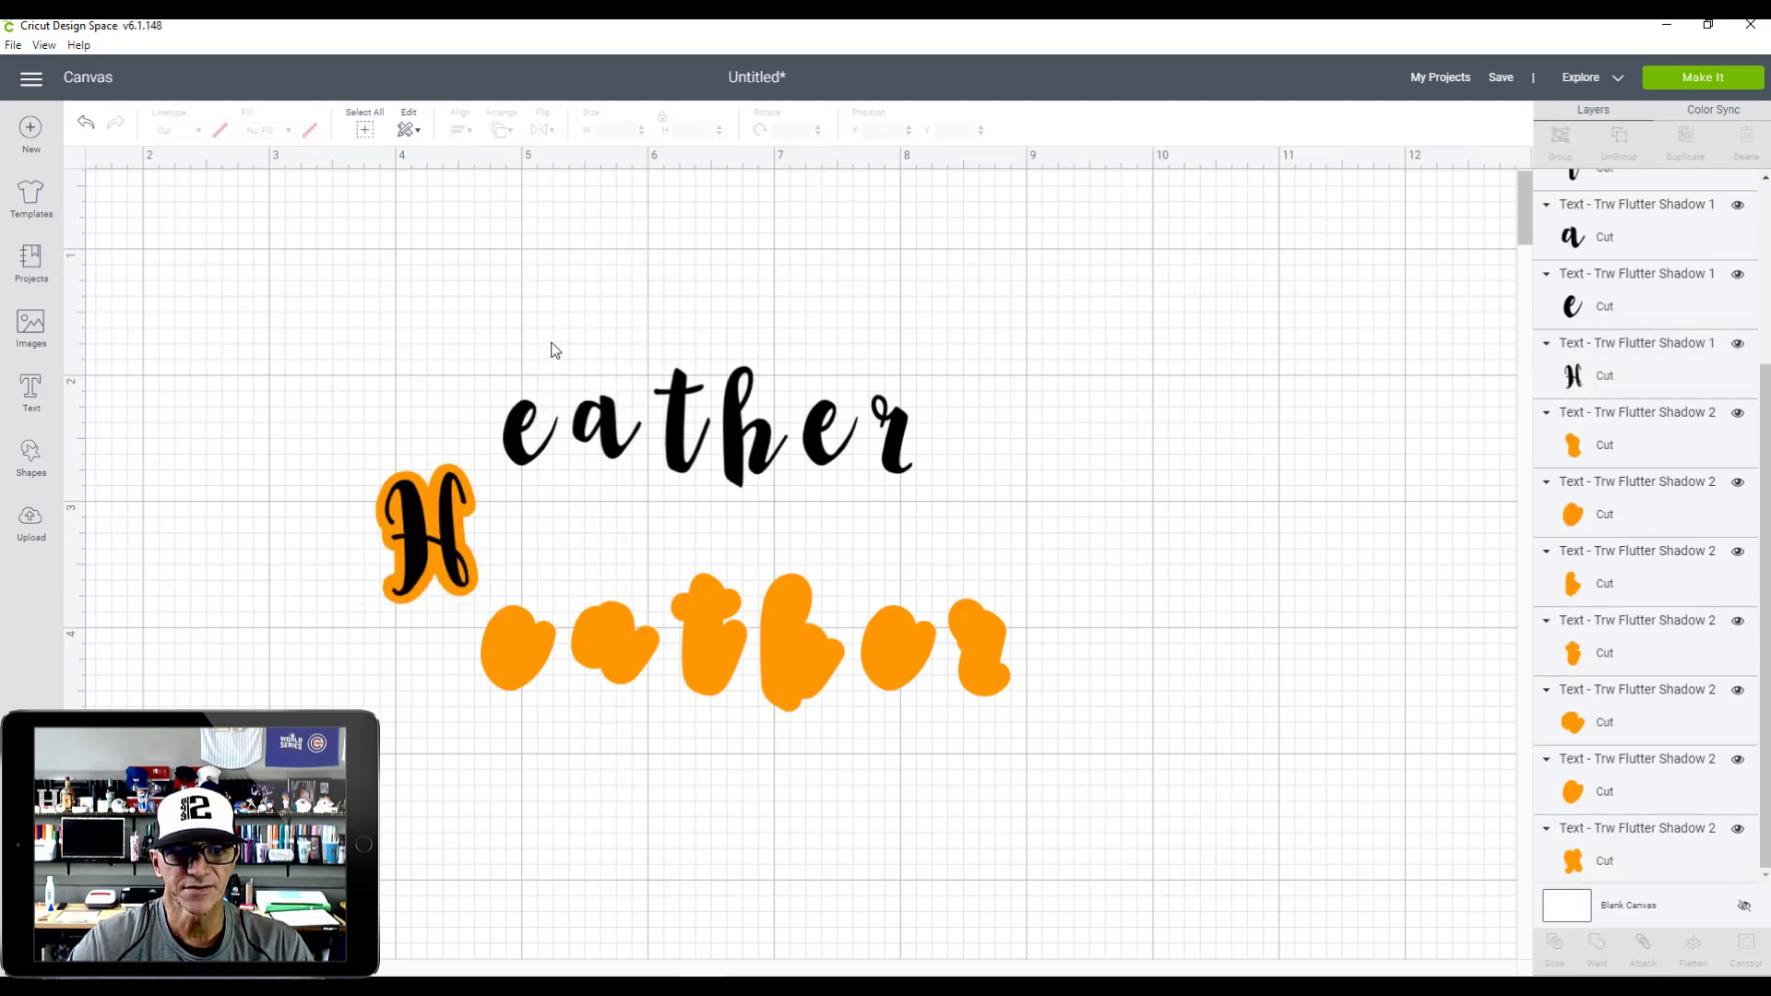
click(525, 438)
shift+click(504, 663)
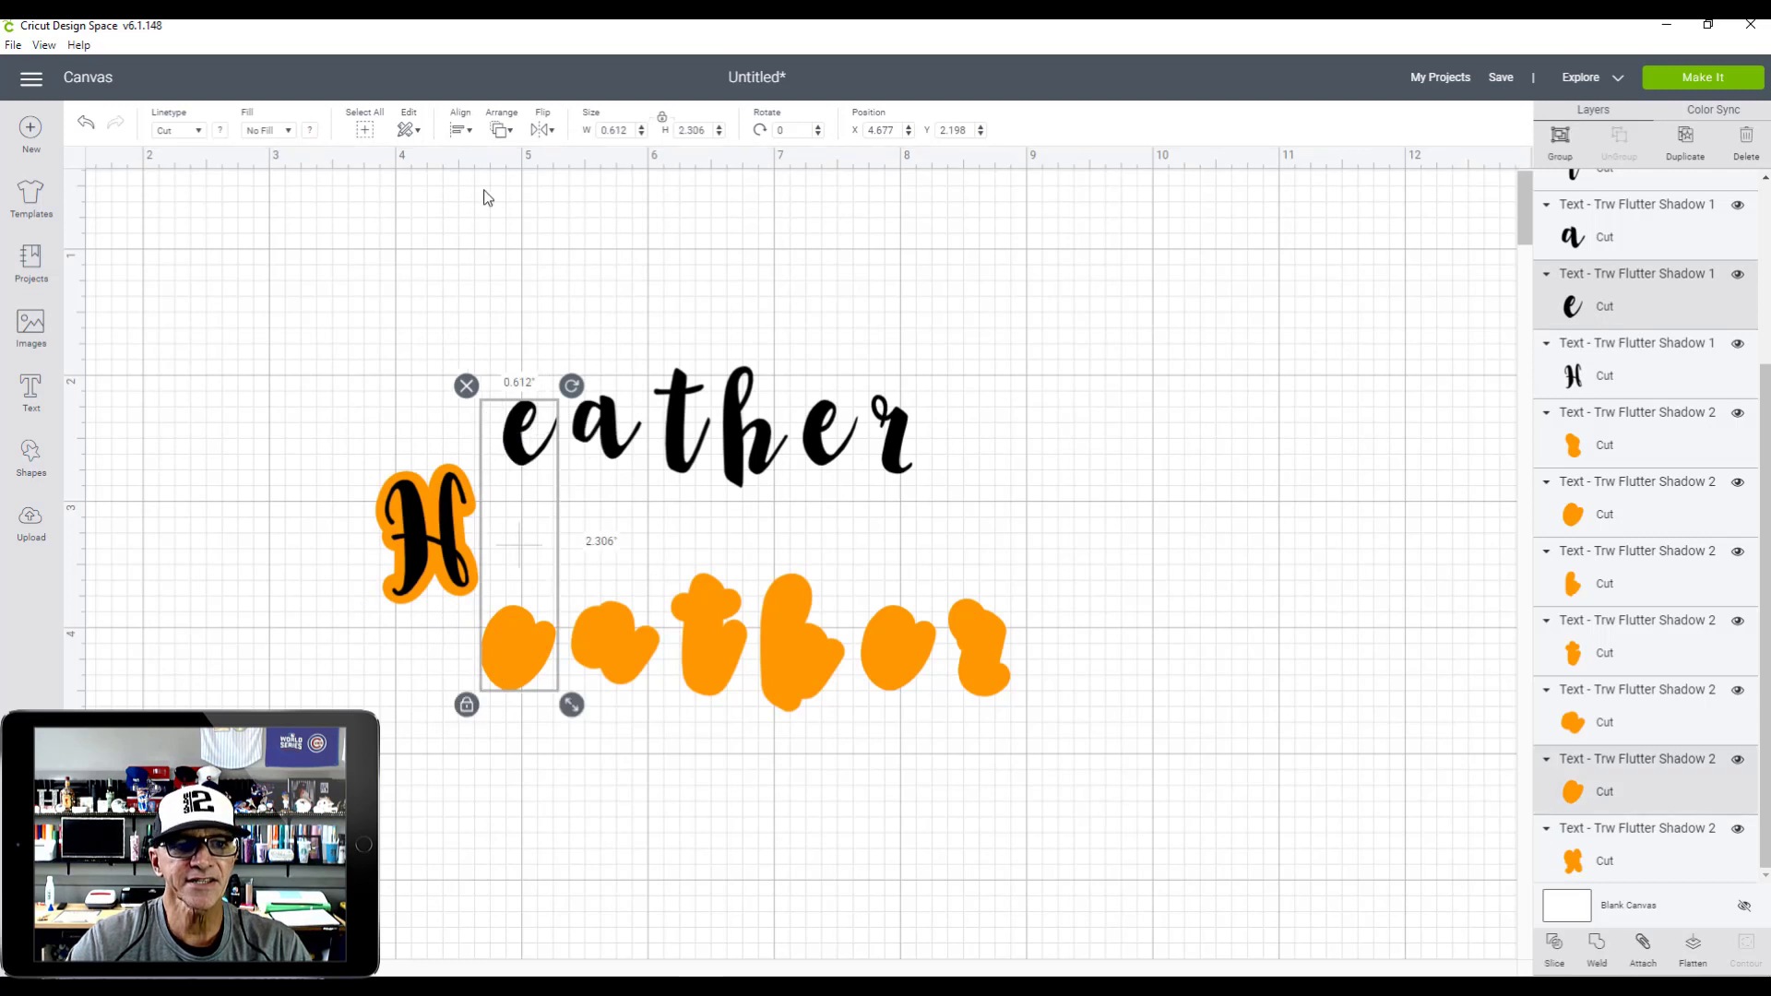
click(461, 130)
click(522, 326)
- Center the black a and t on their matching orange shadow letters
click(606, 426)
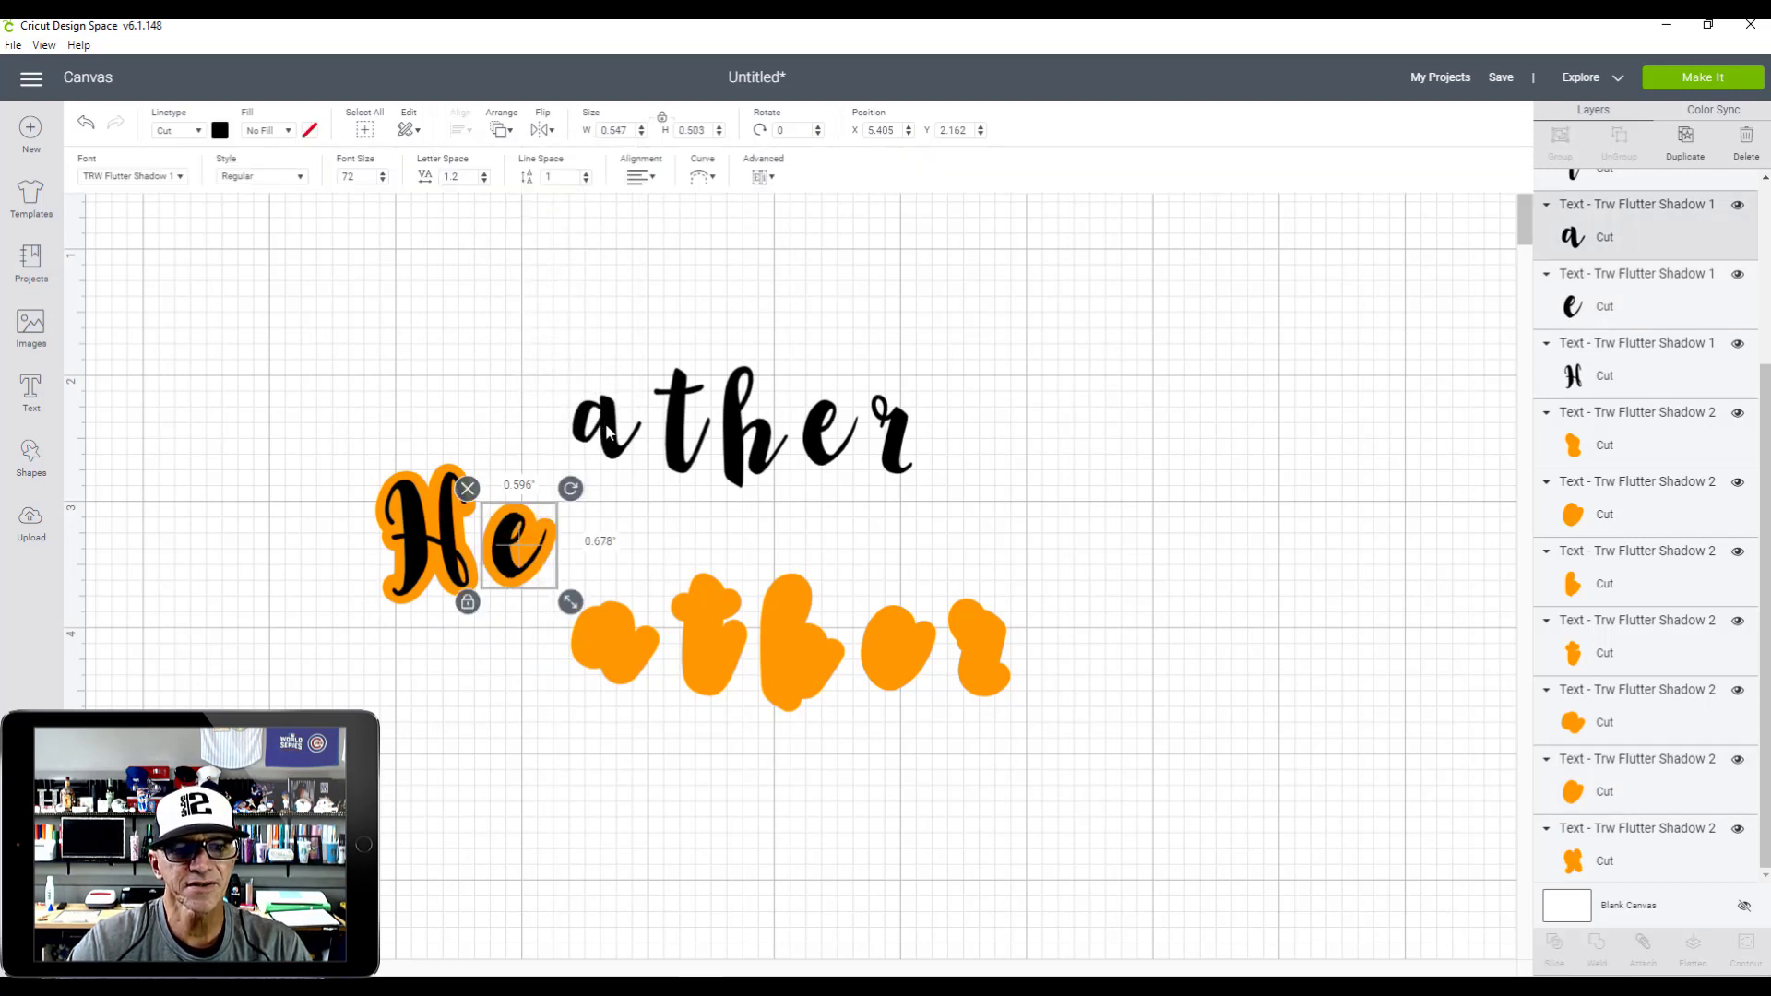
shift+click(631, 646)
click(462, 130)
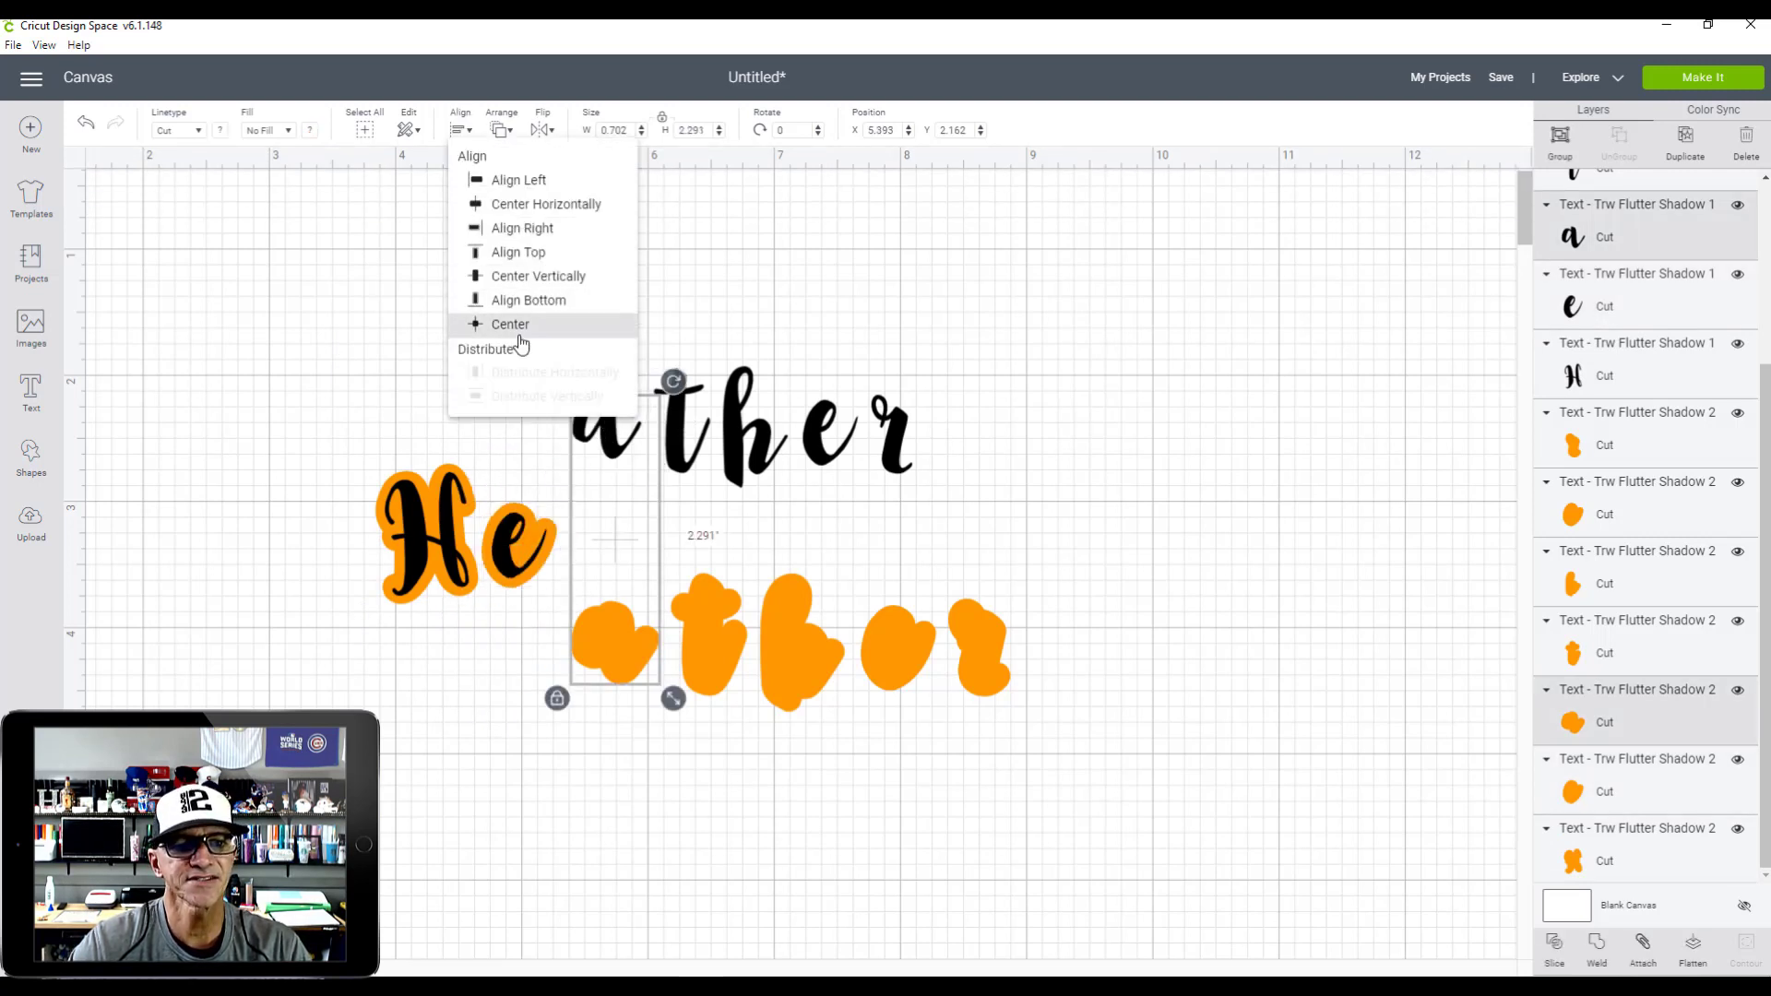
click(521, 327)
click(680, 430)
shift+click(701, 616)
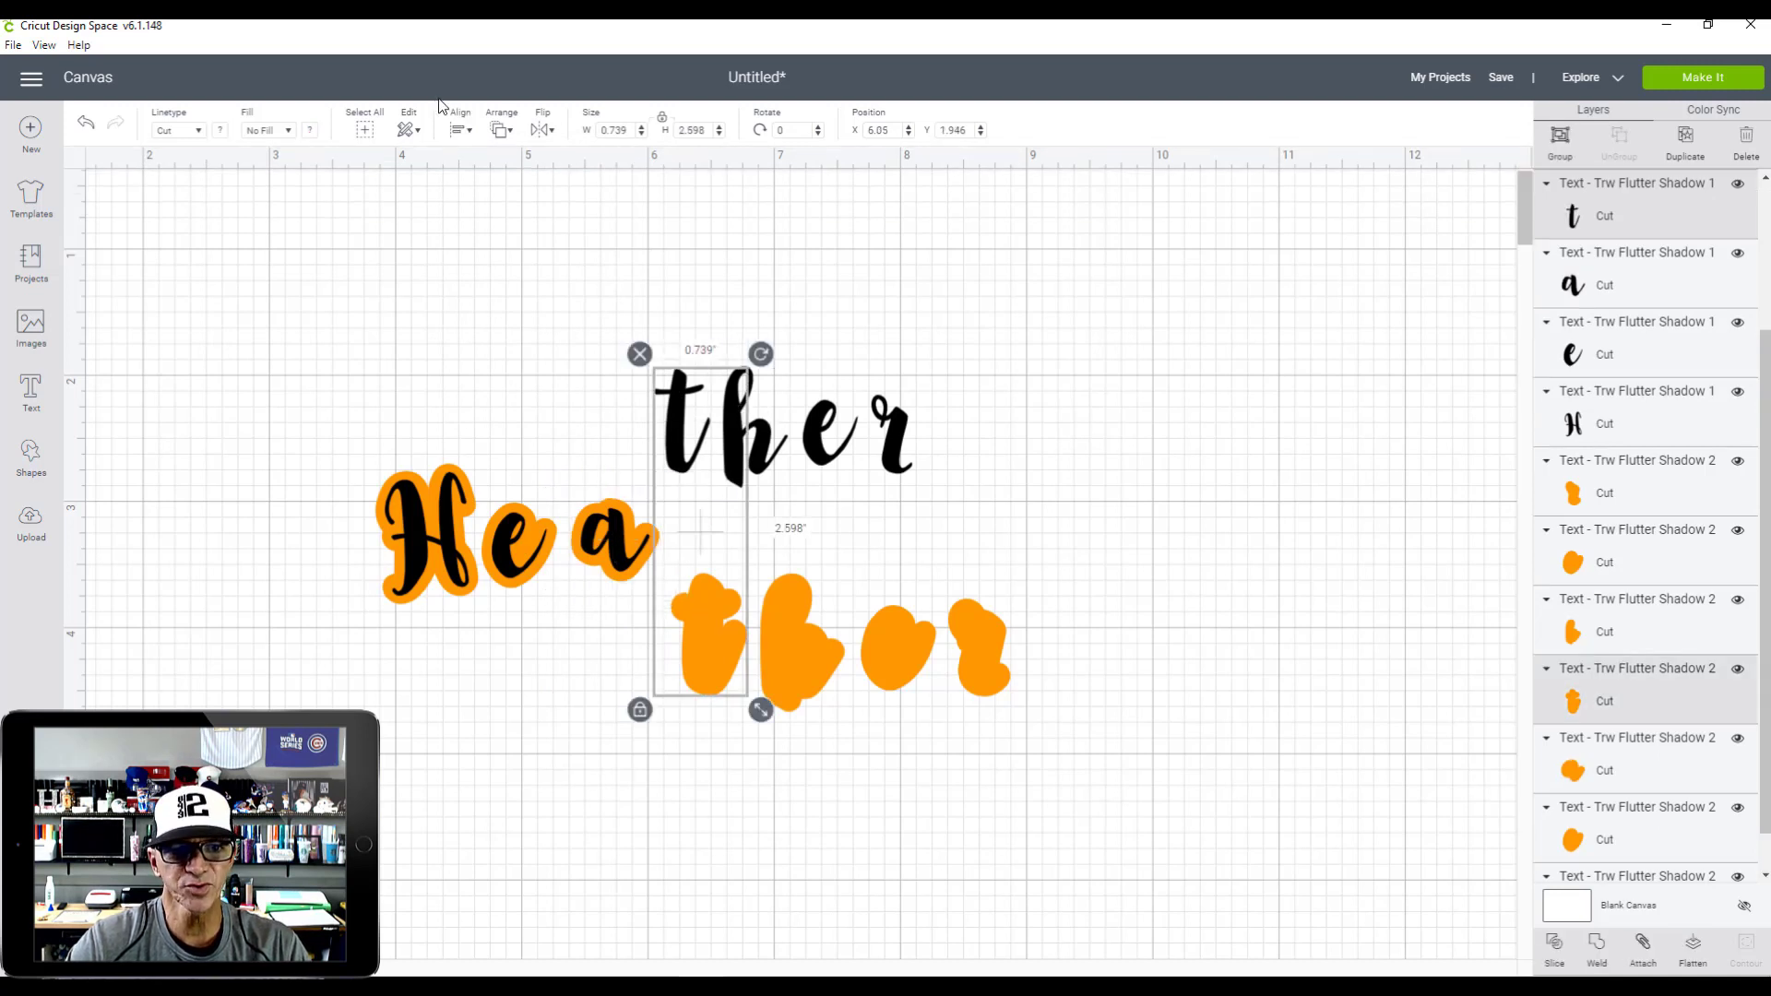
click(461, 130)
click(517, 326)
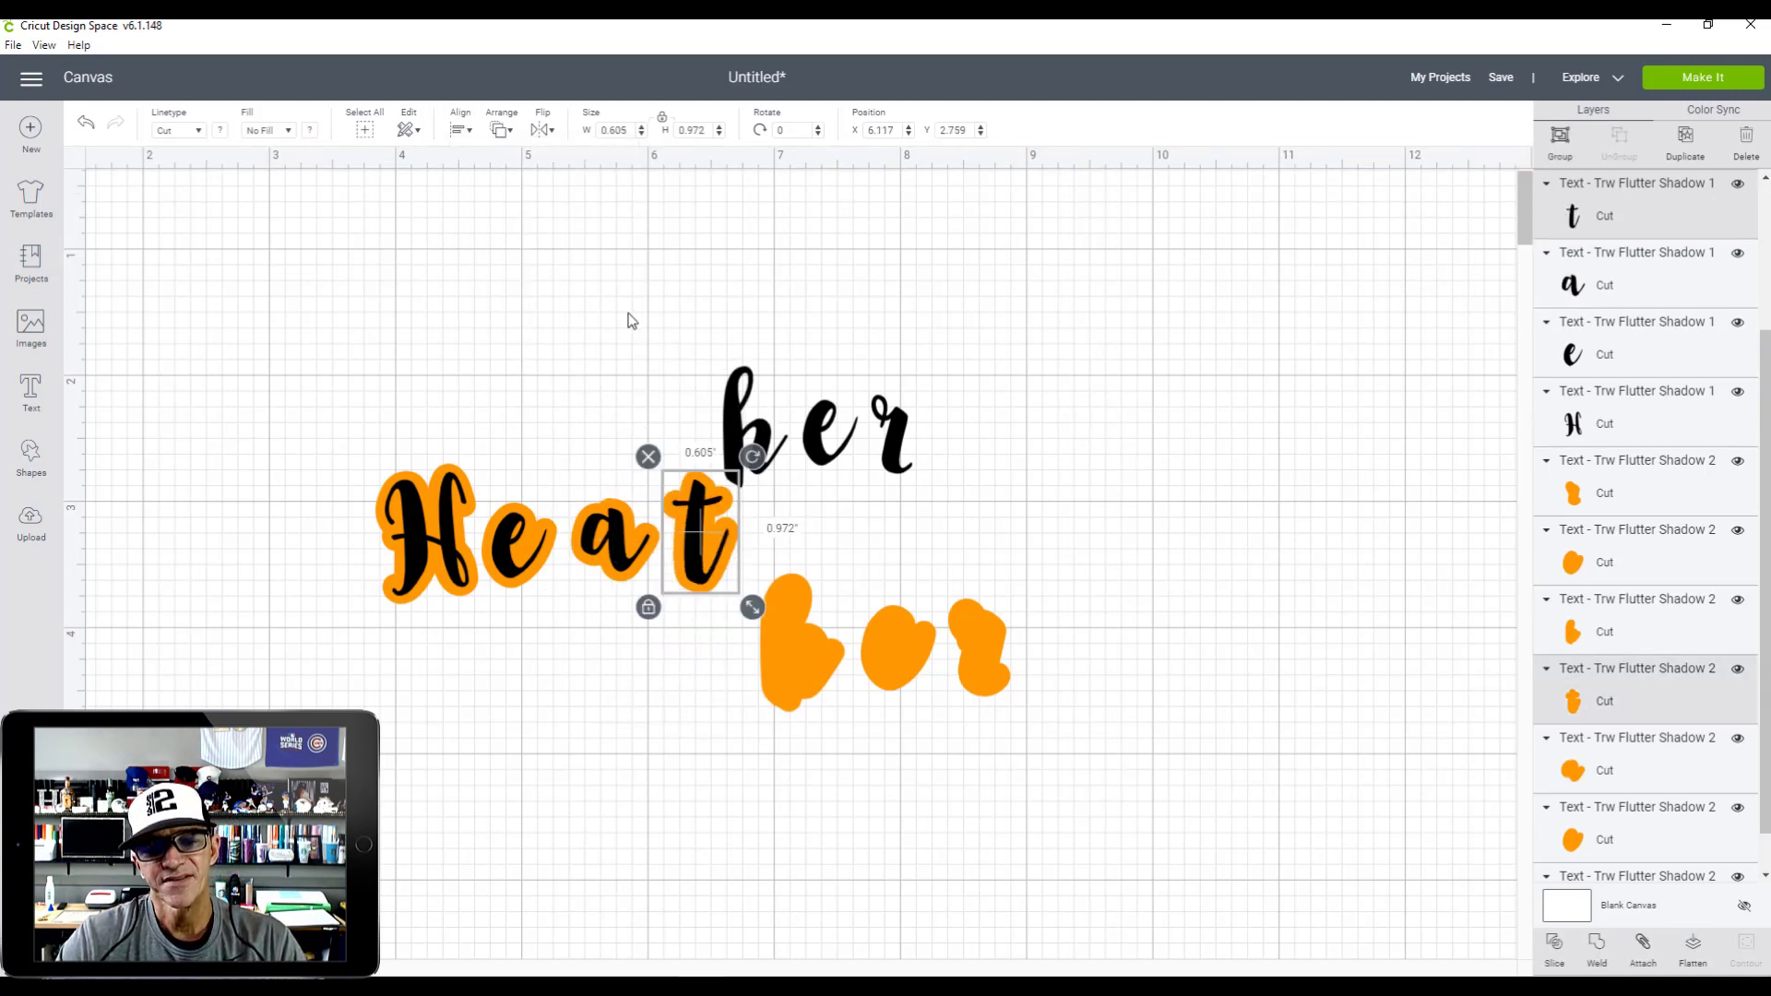
- Center the black lowercase h on its matching orange shadow letter
click(738, 411)
shift+click(787, 631)
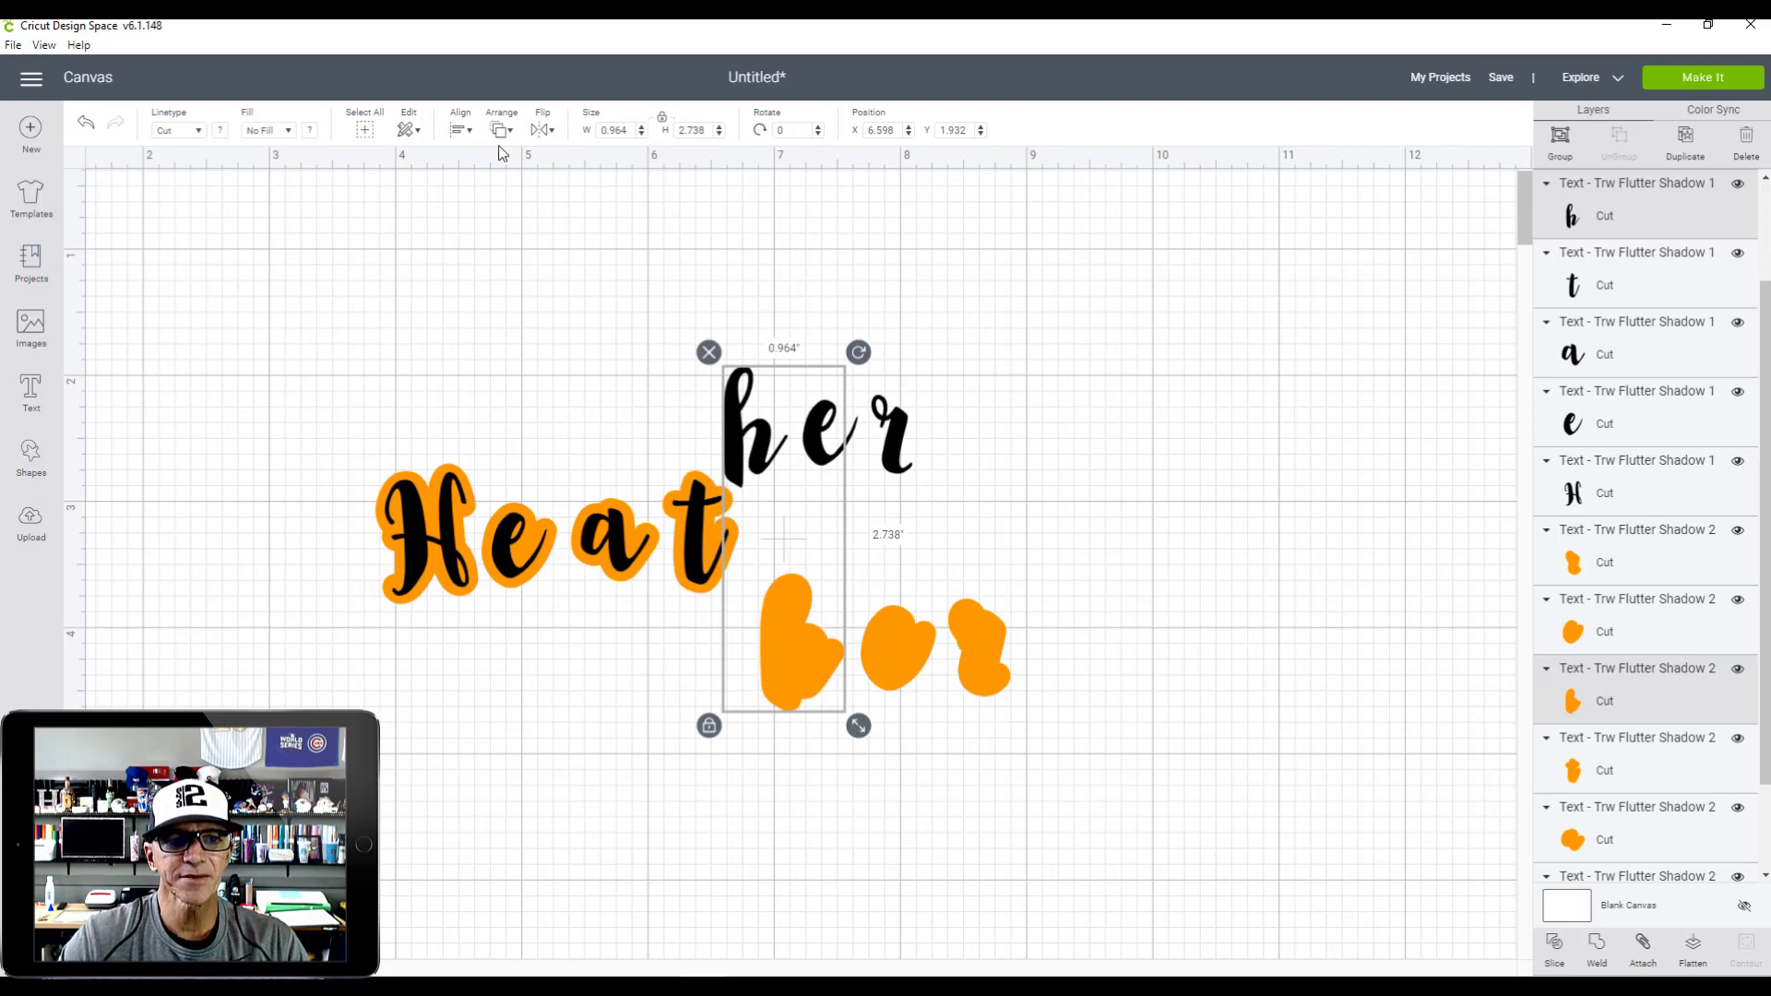
click(461, 130)
click(505, 328)
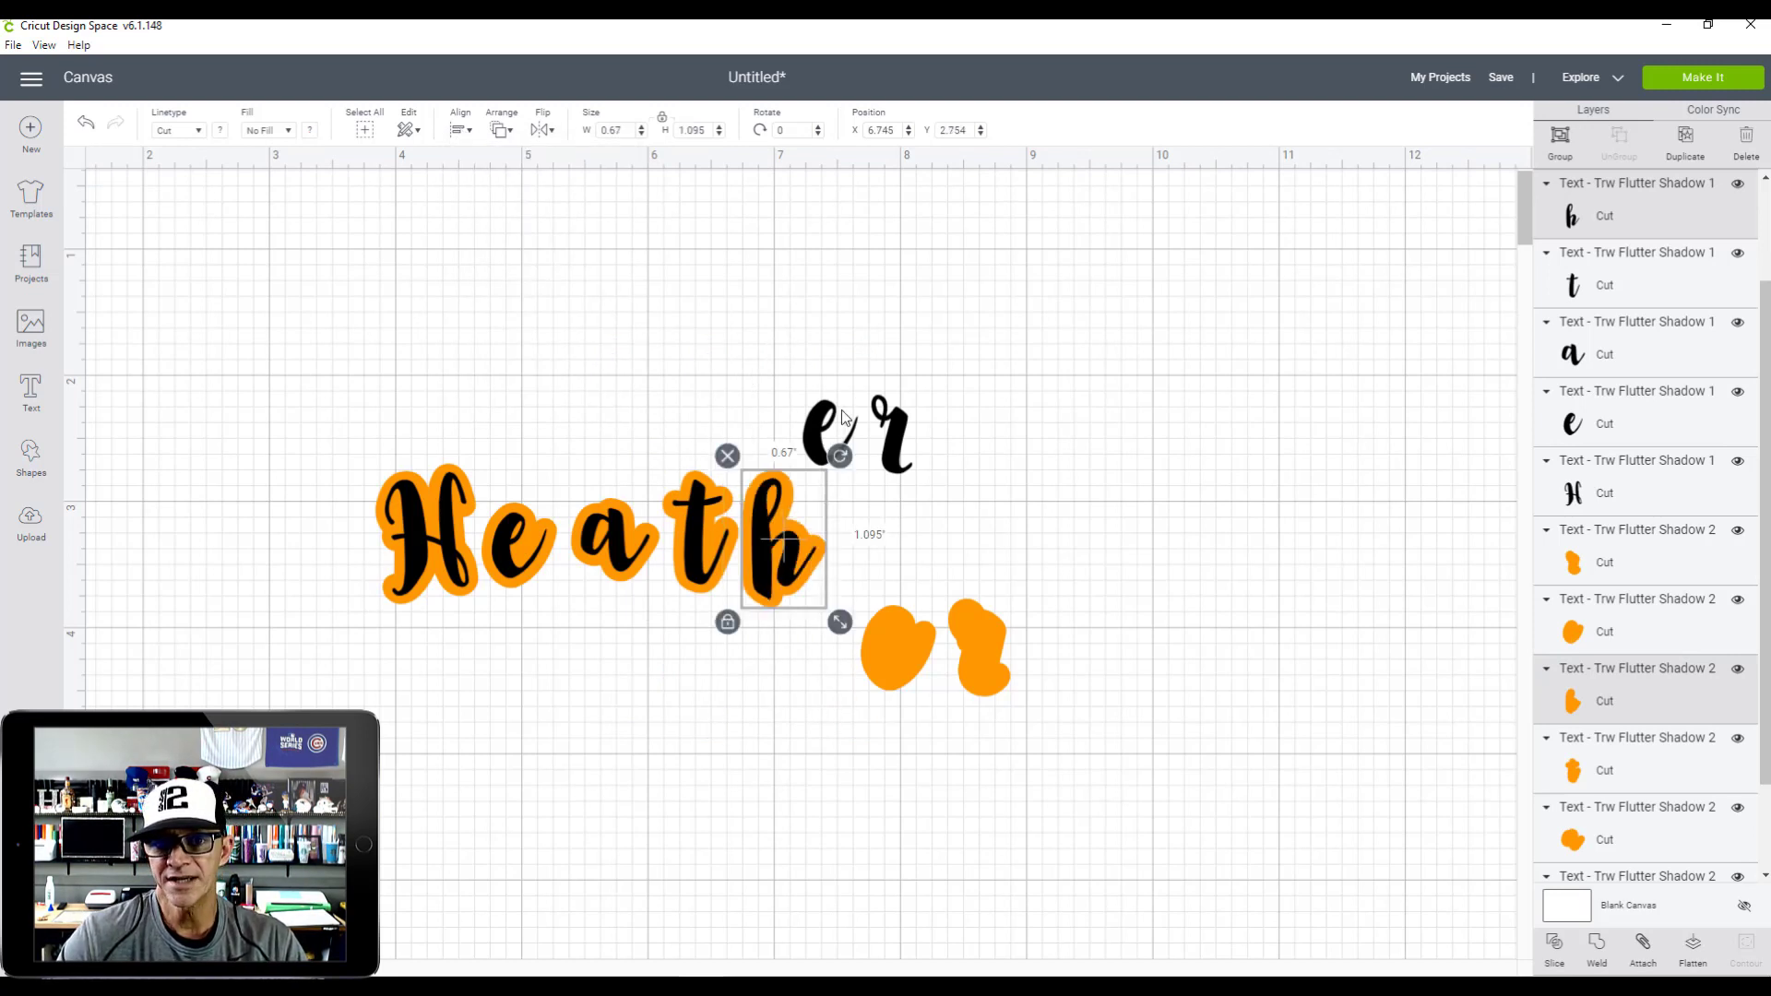
- Center the second black e and the black r on their matching orange shadow letters
click(836, 425)
shift+click(906, 639)
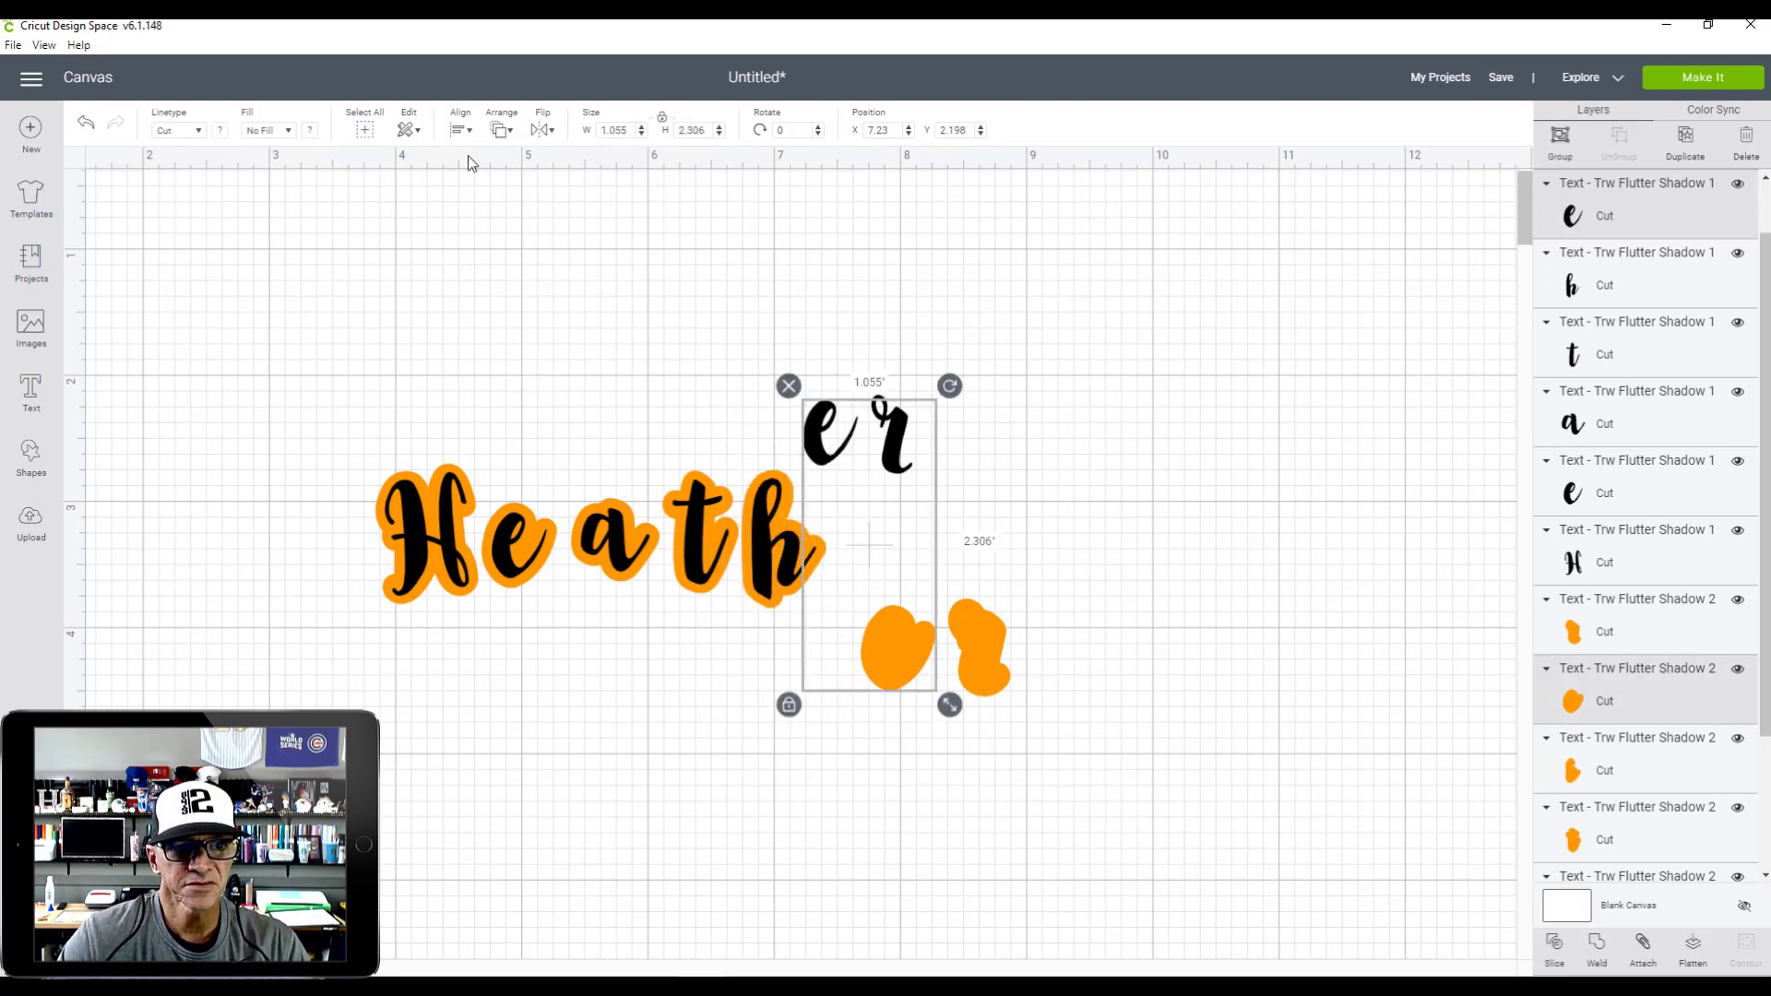
click(461, 130)
click(506, 327)
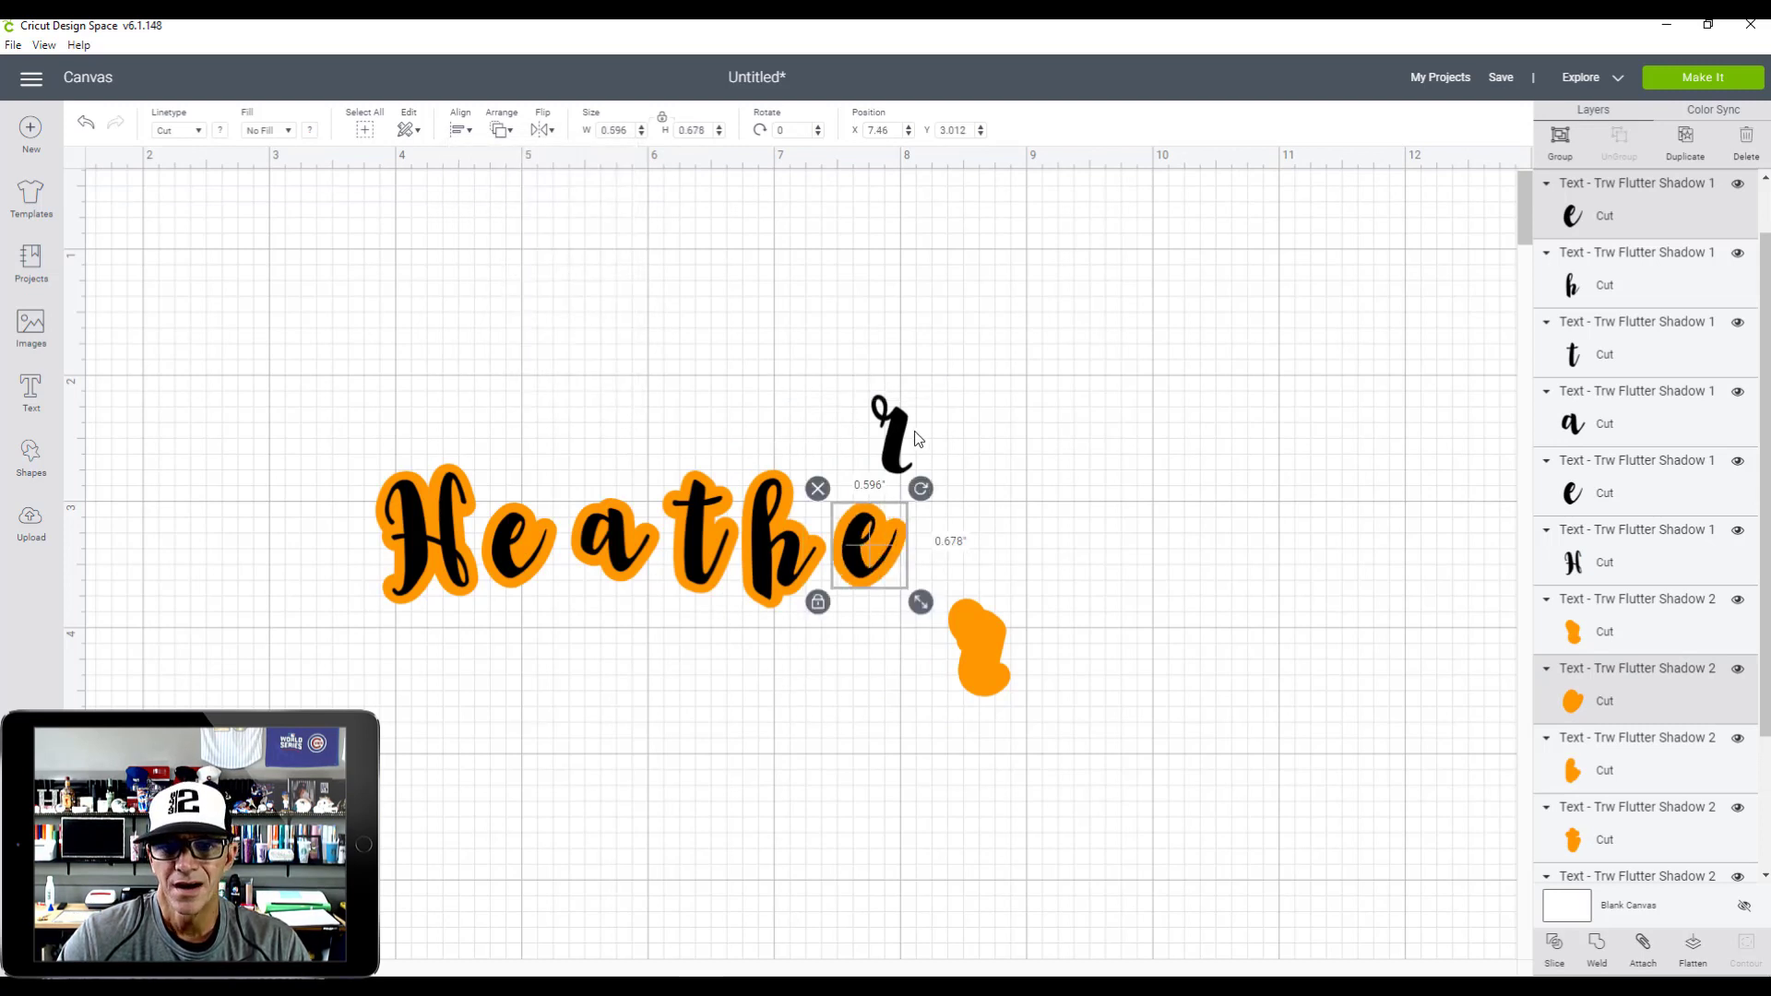
click(909, 440)
shift+click(969, 634)
click(460, 131)
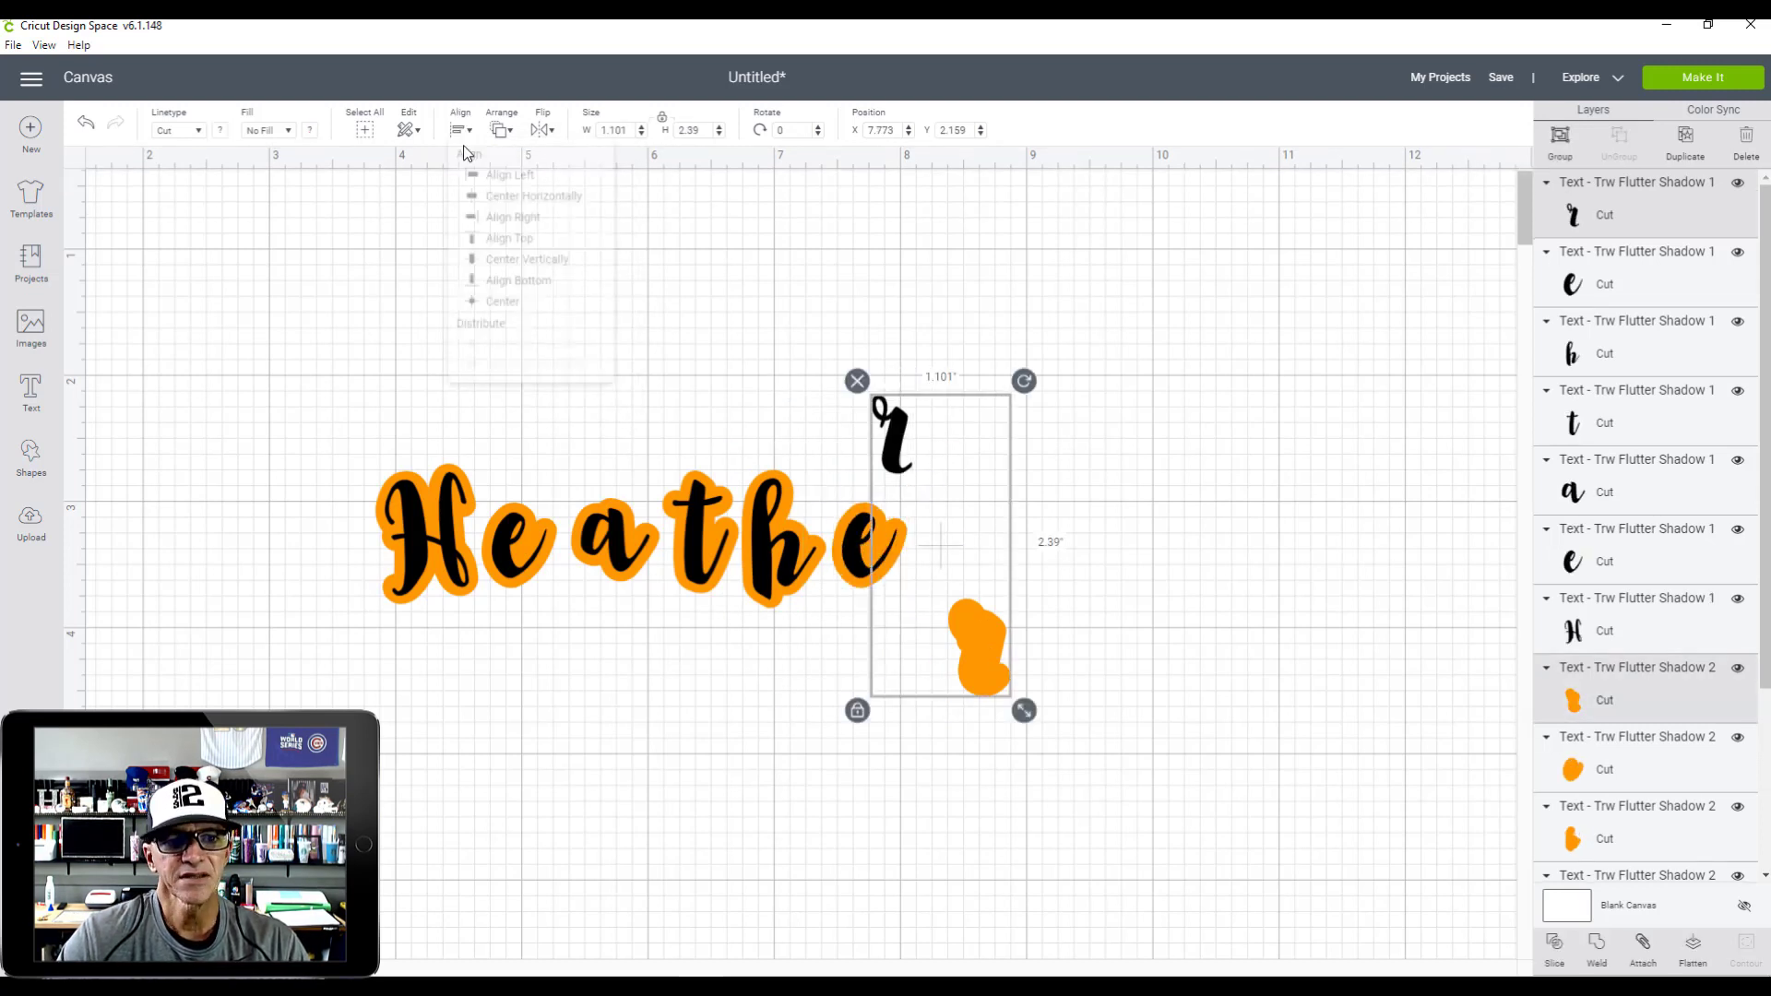
click(517, 328)
click(1014, 427)
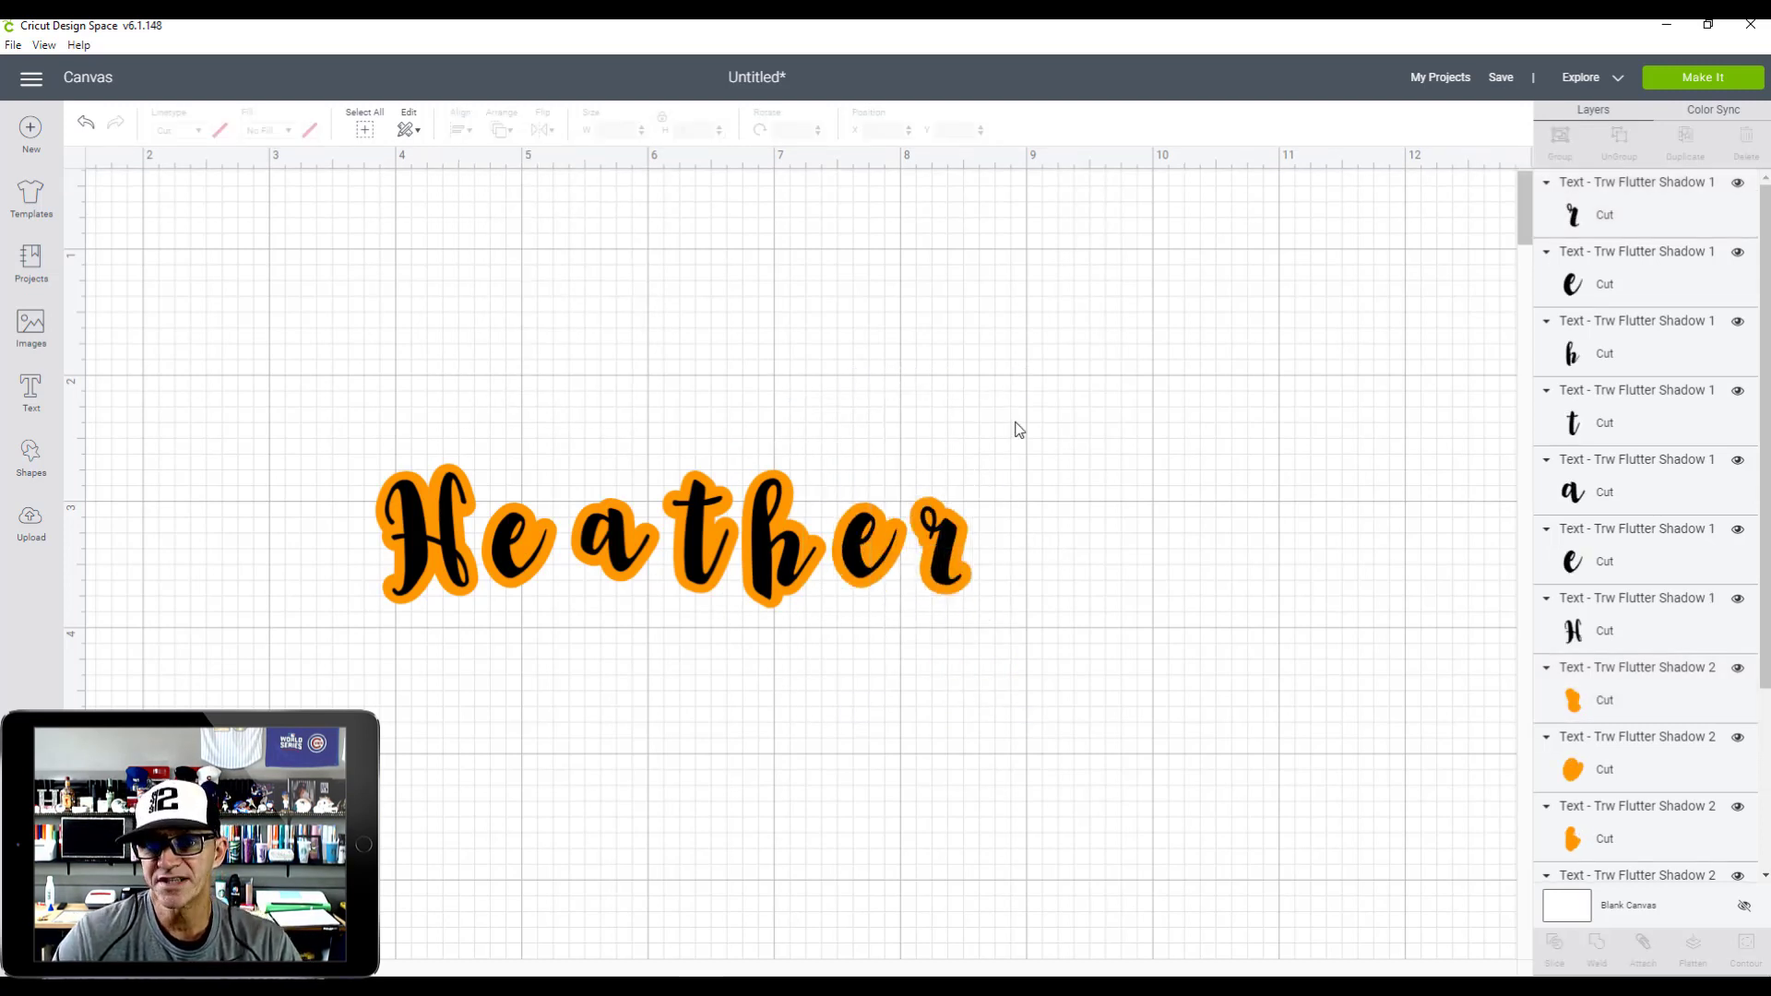
- Move the r together with its orange shadow against the second e so that their shadows overlap
scroll(960, 602, up, 1)
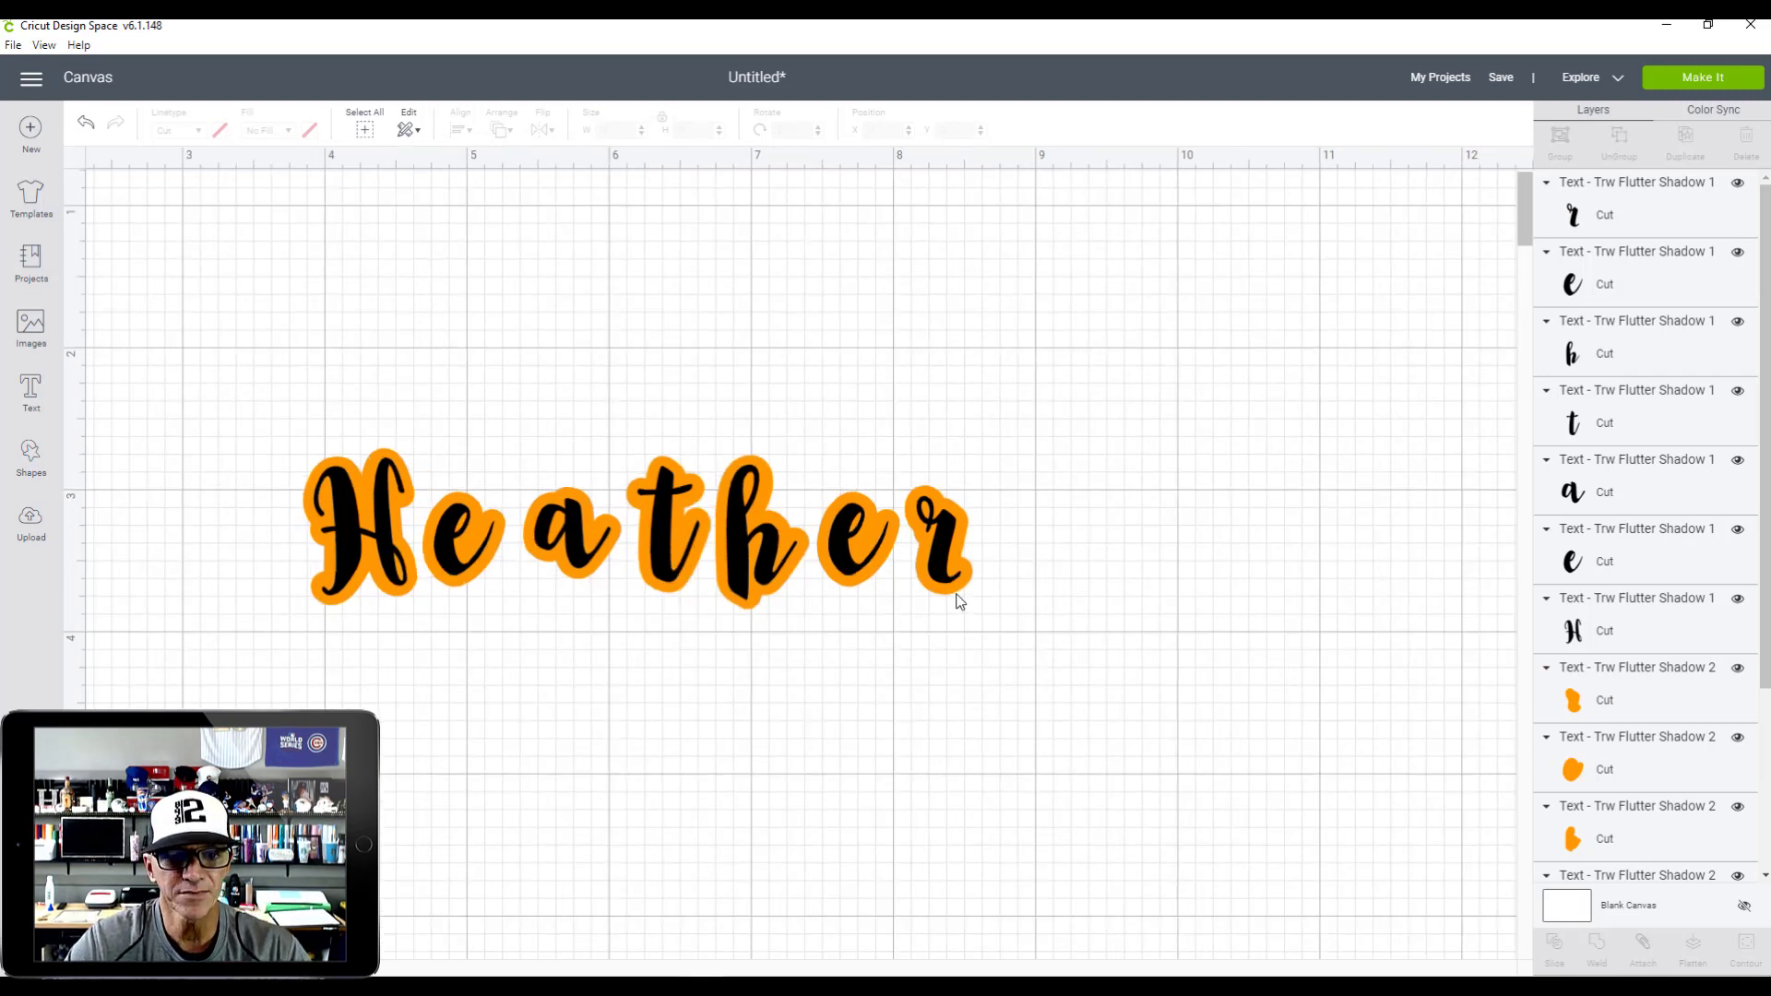
drag(1088, 395, 896, 667)
scroll(943, 569, up, 2)
scroll(678, 706, up, 2)
click(1192, 683)
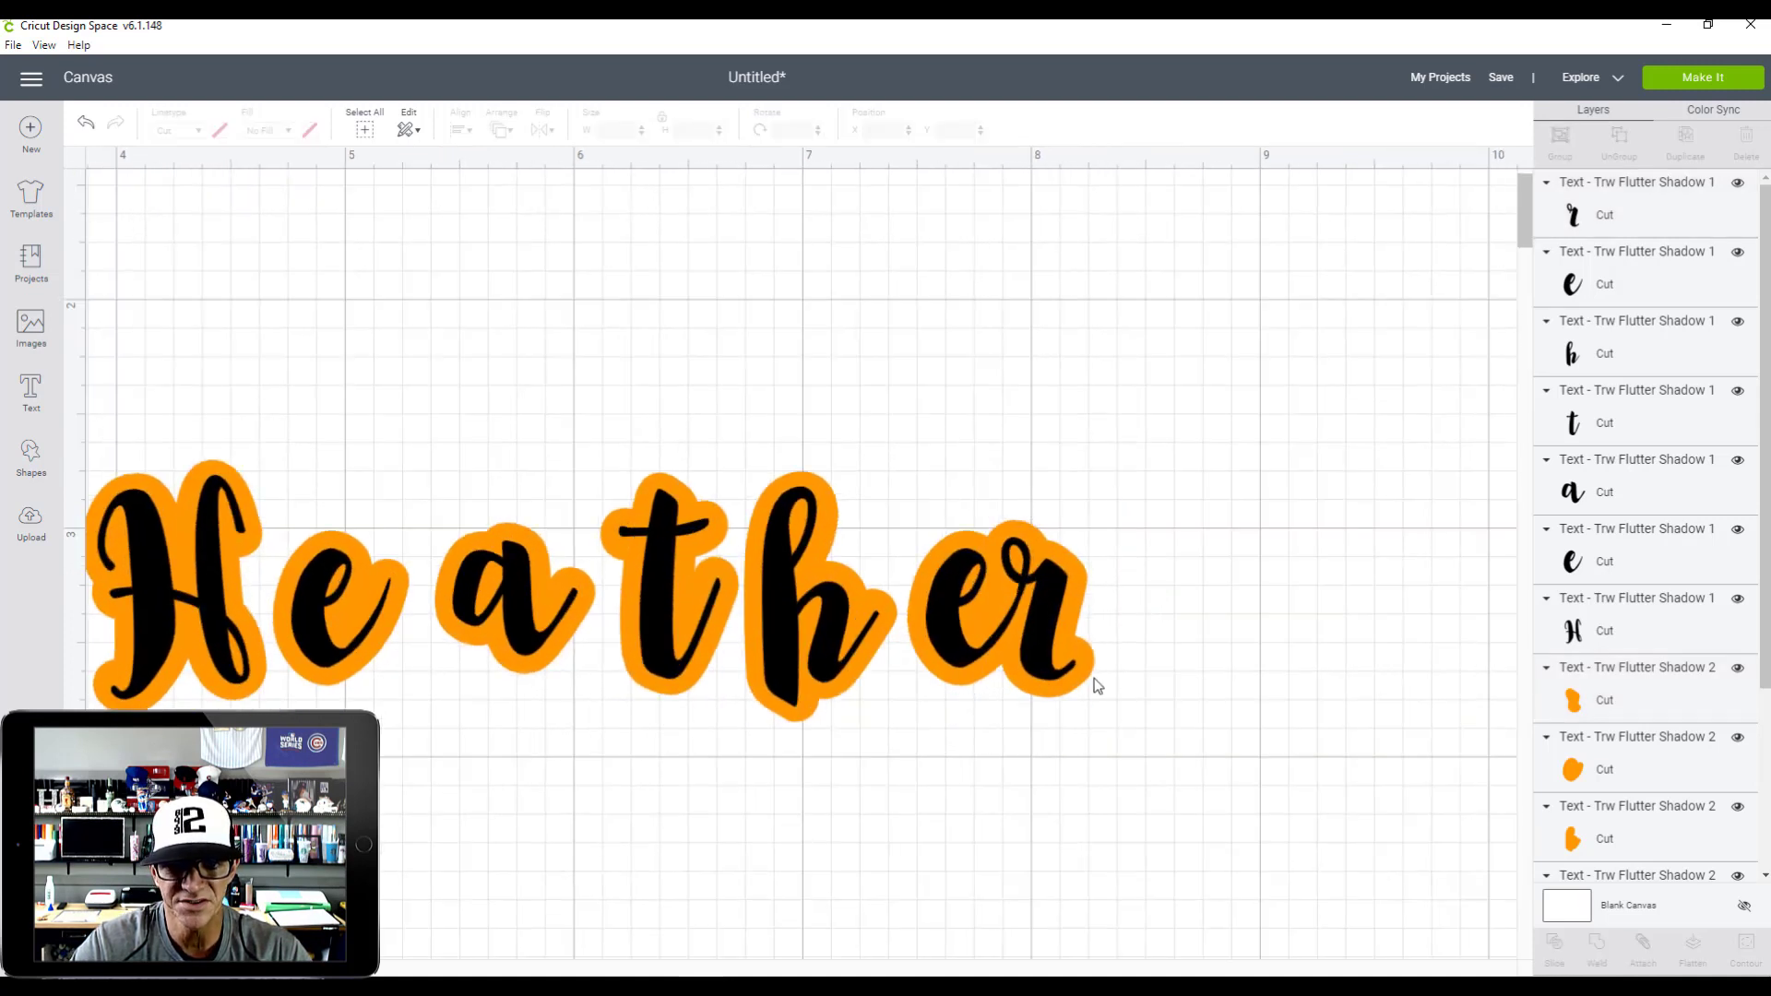
- Move the final e and r with their shadows against the h, and the resulting three-letter group against the t
drag(1175, 491, 932, 777)
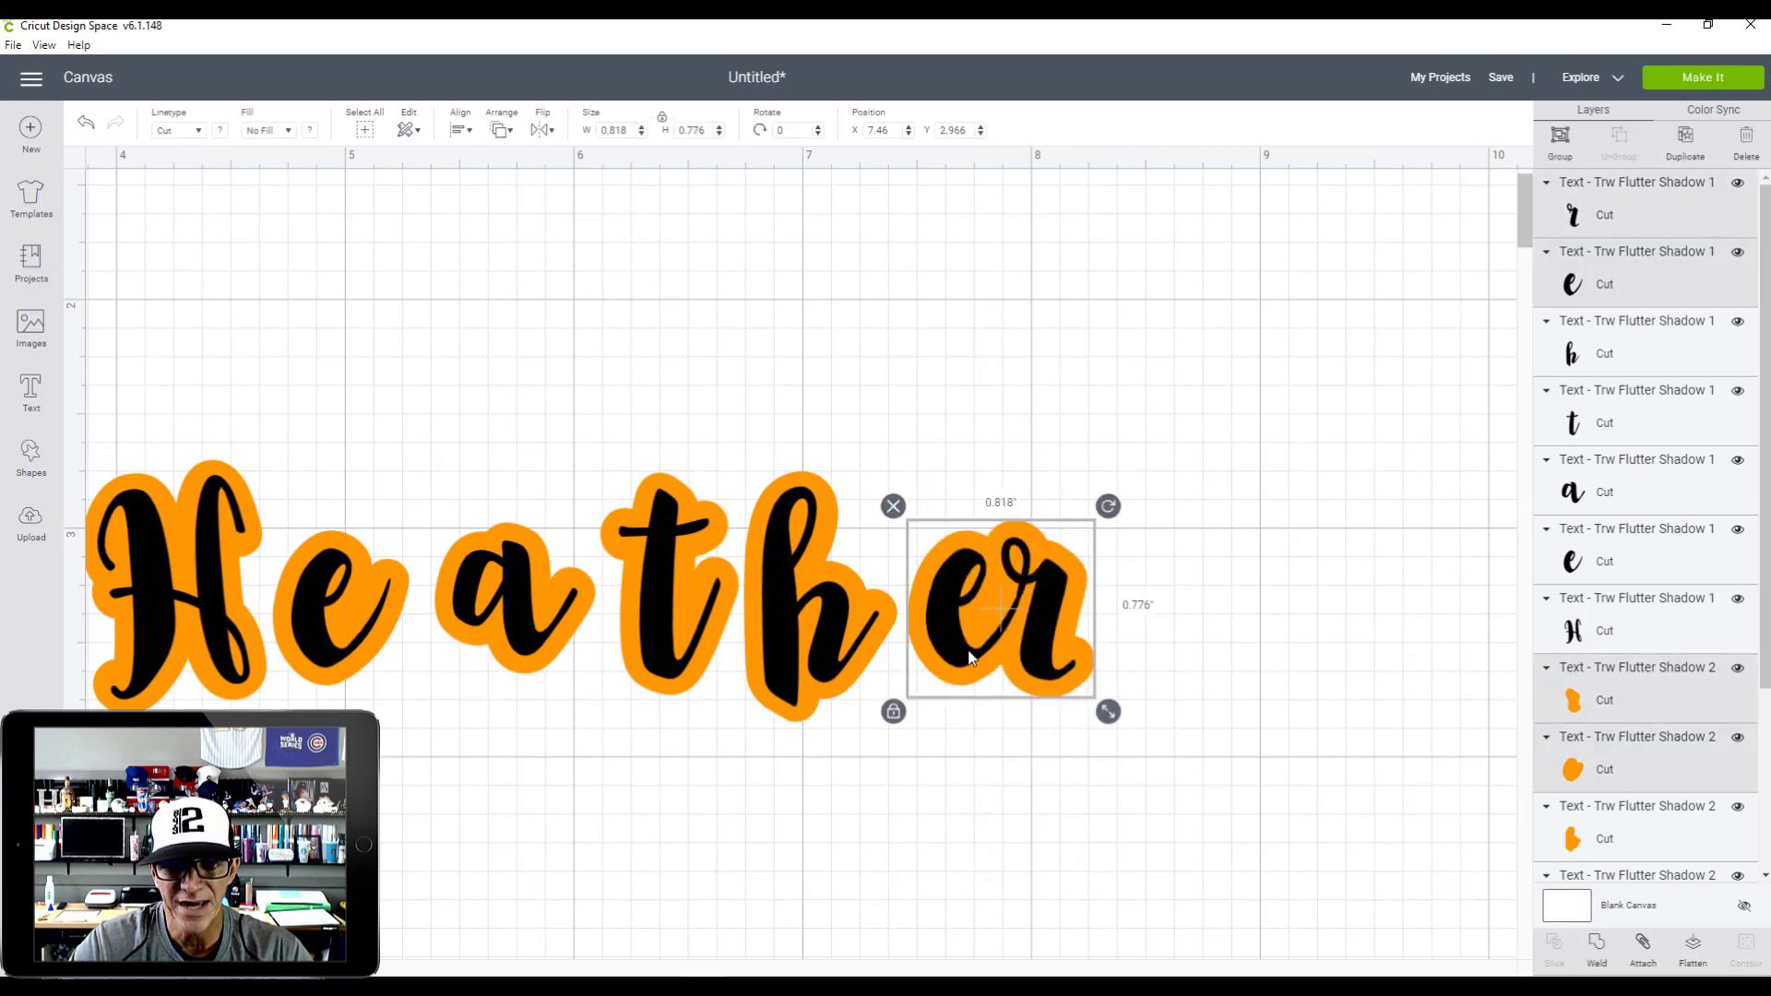
drag(969, 651, 904, 665)
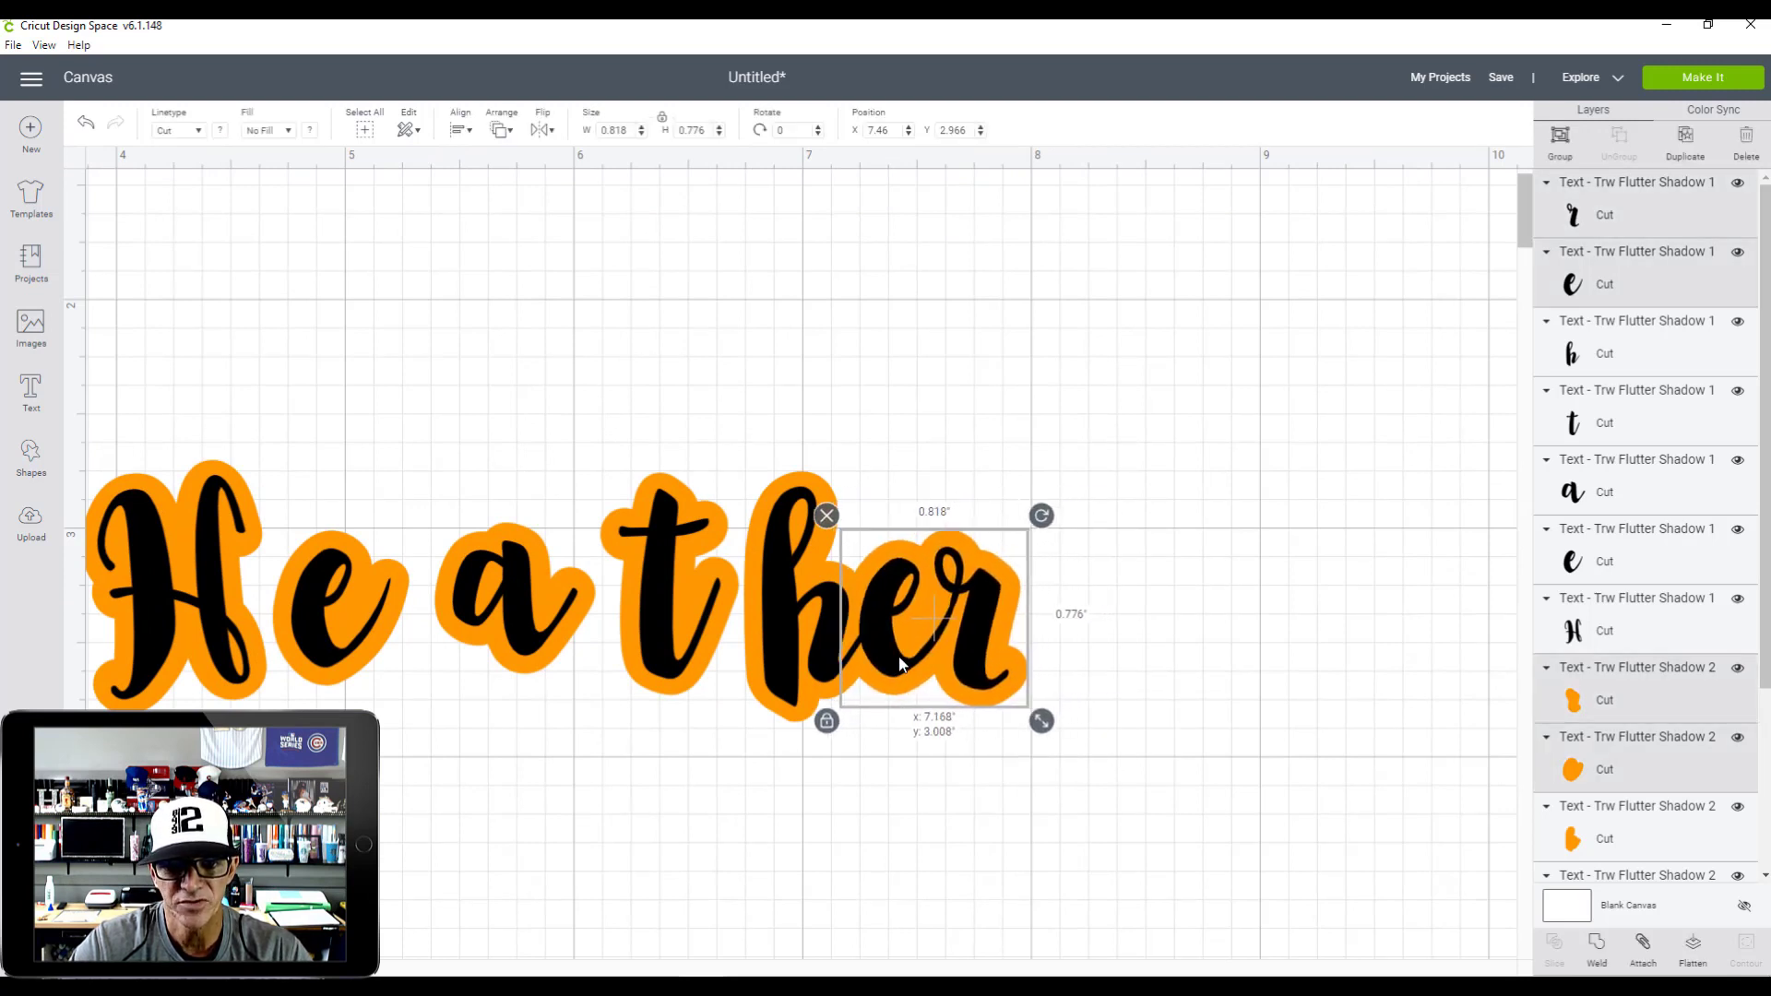
click(1150, 545)
drag(1160, 388, 784, 745)
drag(896, 636, 847, 622)
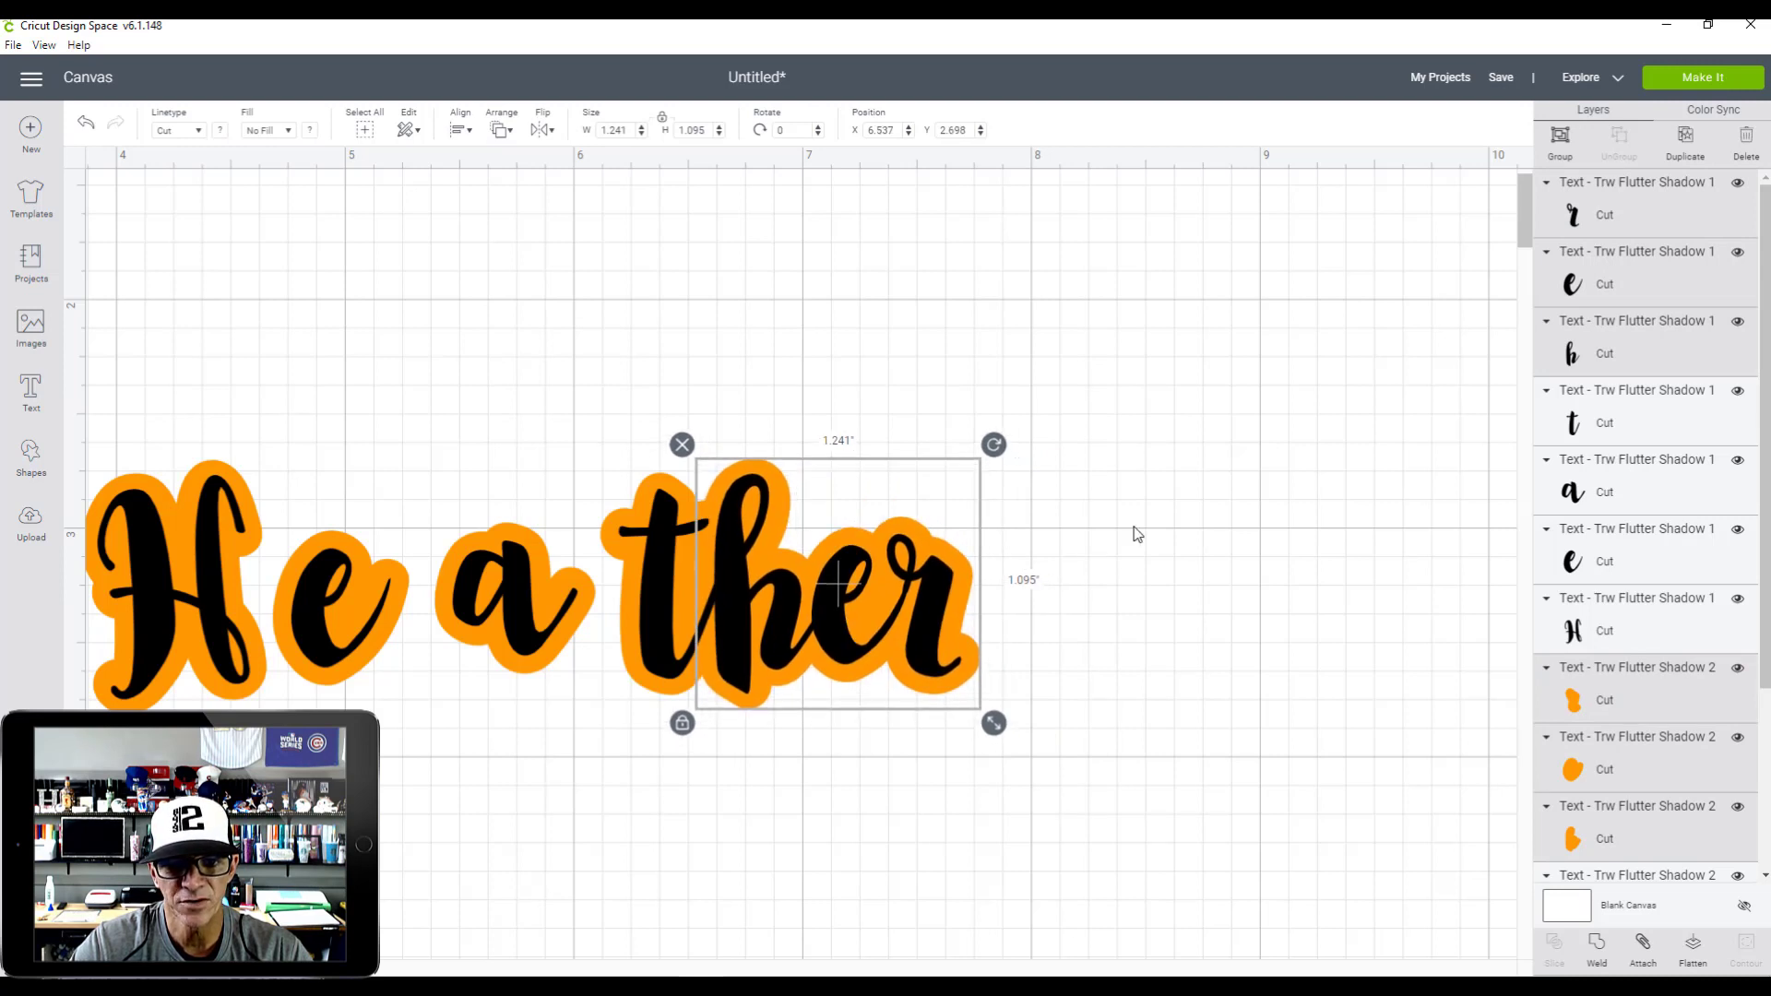
- Move the last four letters, t to r, with their shadows against the a so that the outlines join
drag(1118, 415, 612, 773)
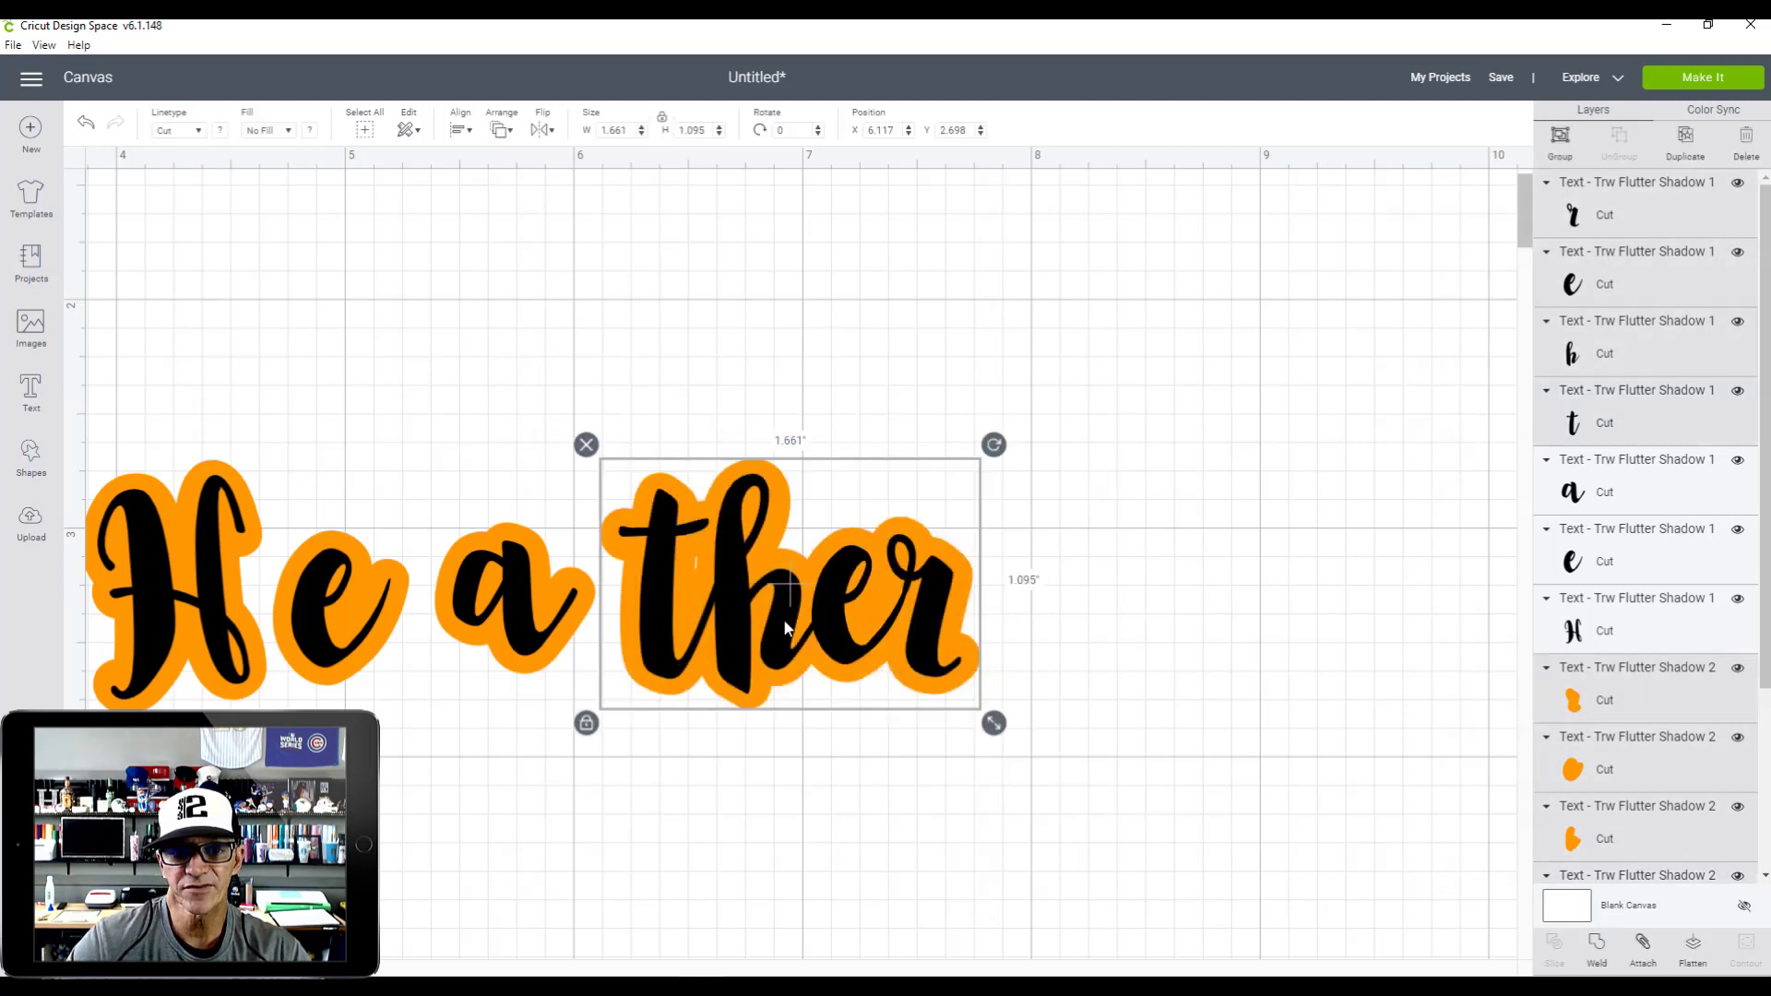
drag(786, 629, 499, 777)
click(1058, 503)
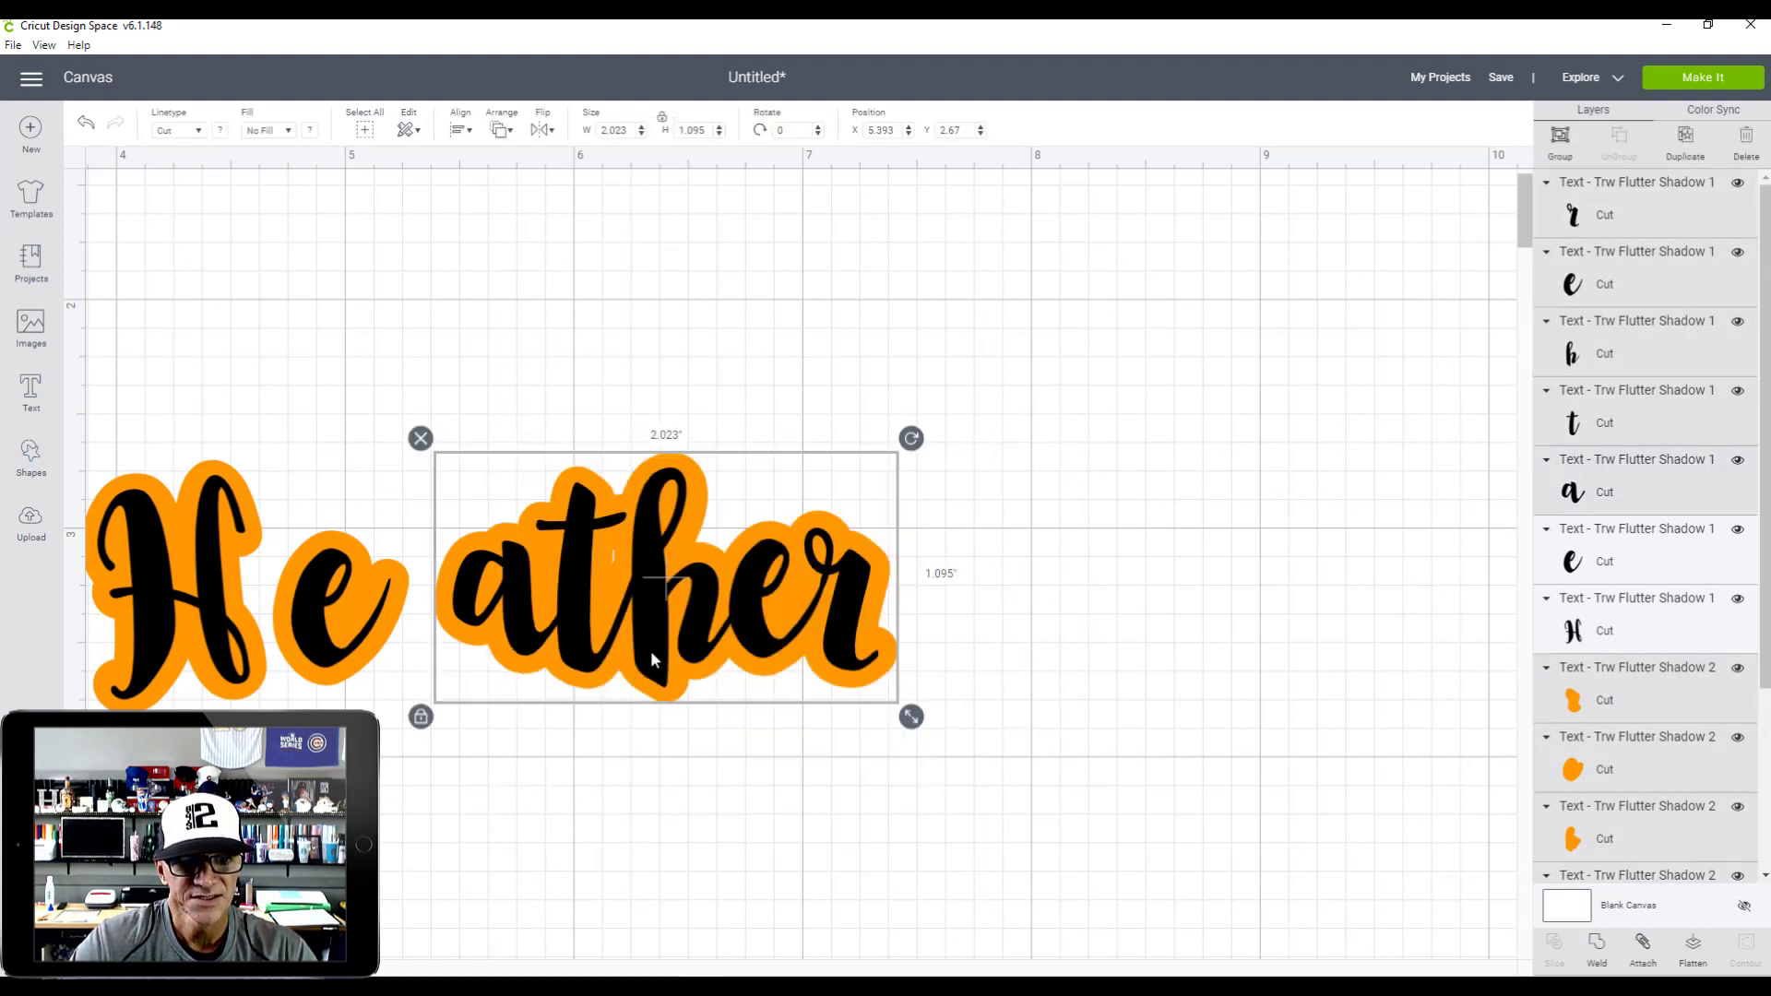
- Move the last five letters with their shadows against the first e, and the last six against the capital H
drag(650, 650, 561, 663)
drag(1004, 402, 331, 816)
drag(478, 649, 437, 657)
click(889, 633)
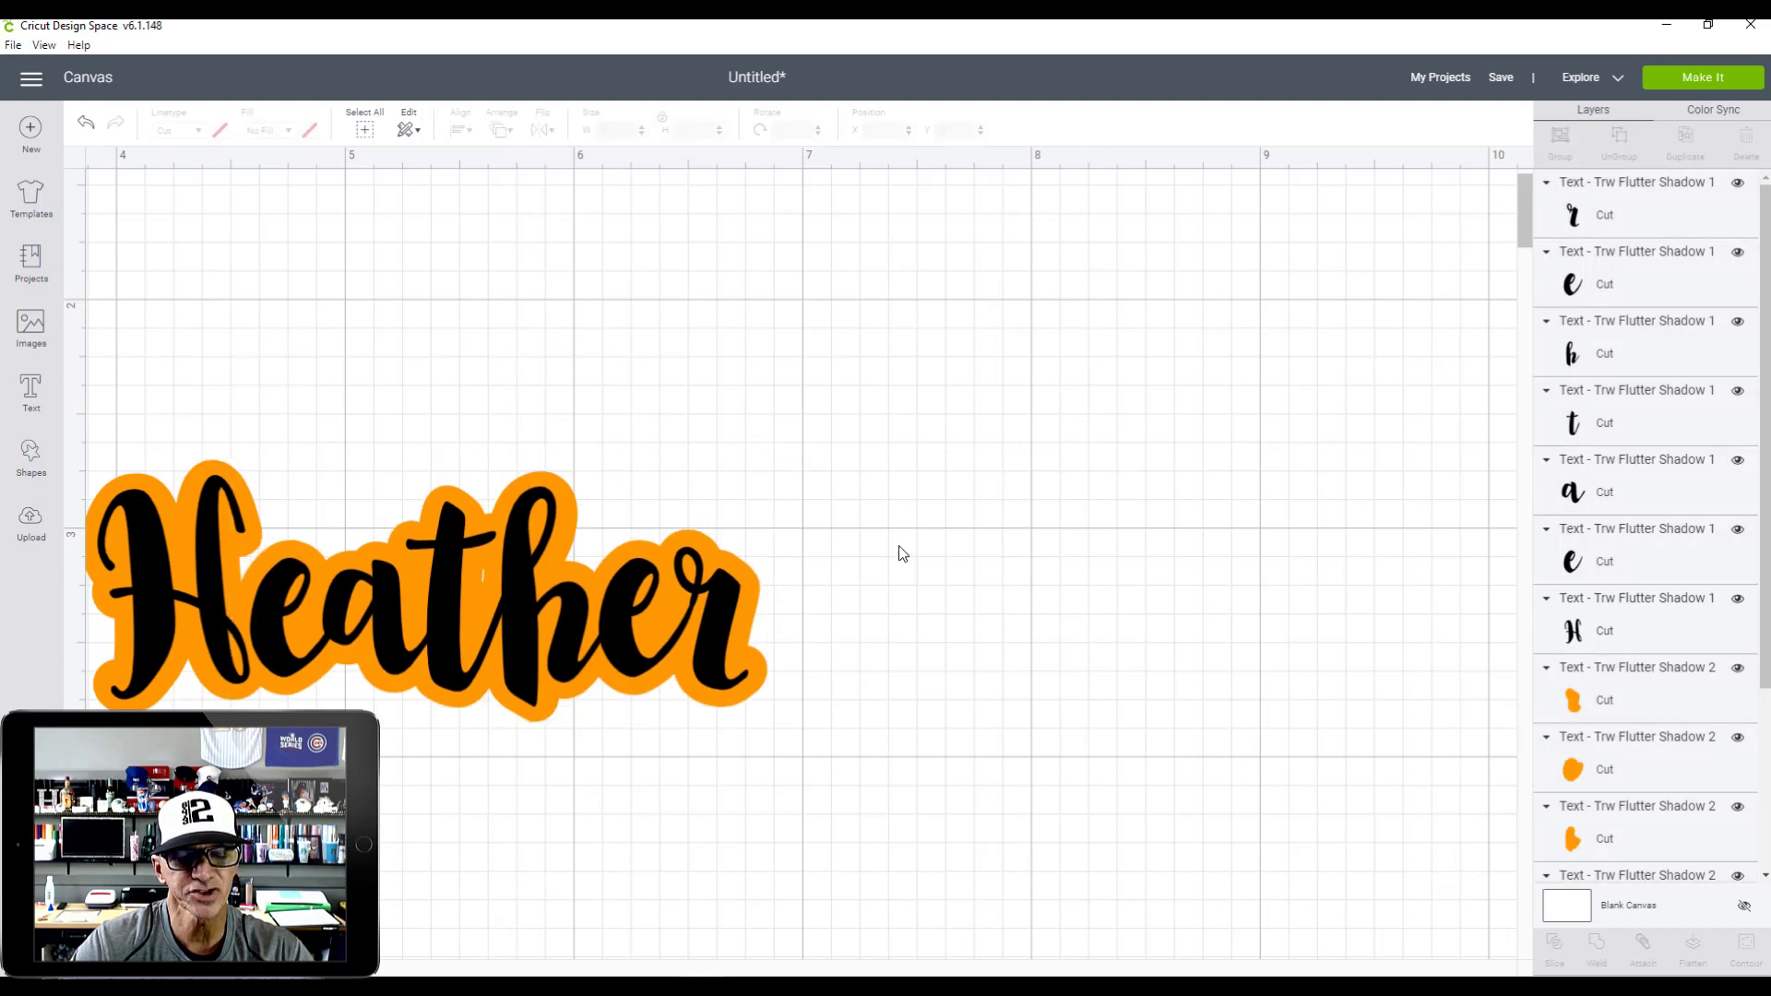
- Weld all seven black Flutter Shadow 1 letters into one shape
scroll(812, 604, down, 2)
scroll(281, 661, down, 1)
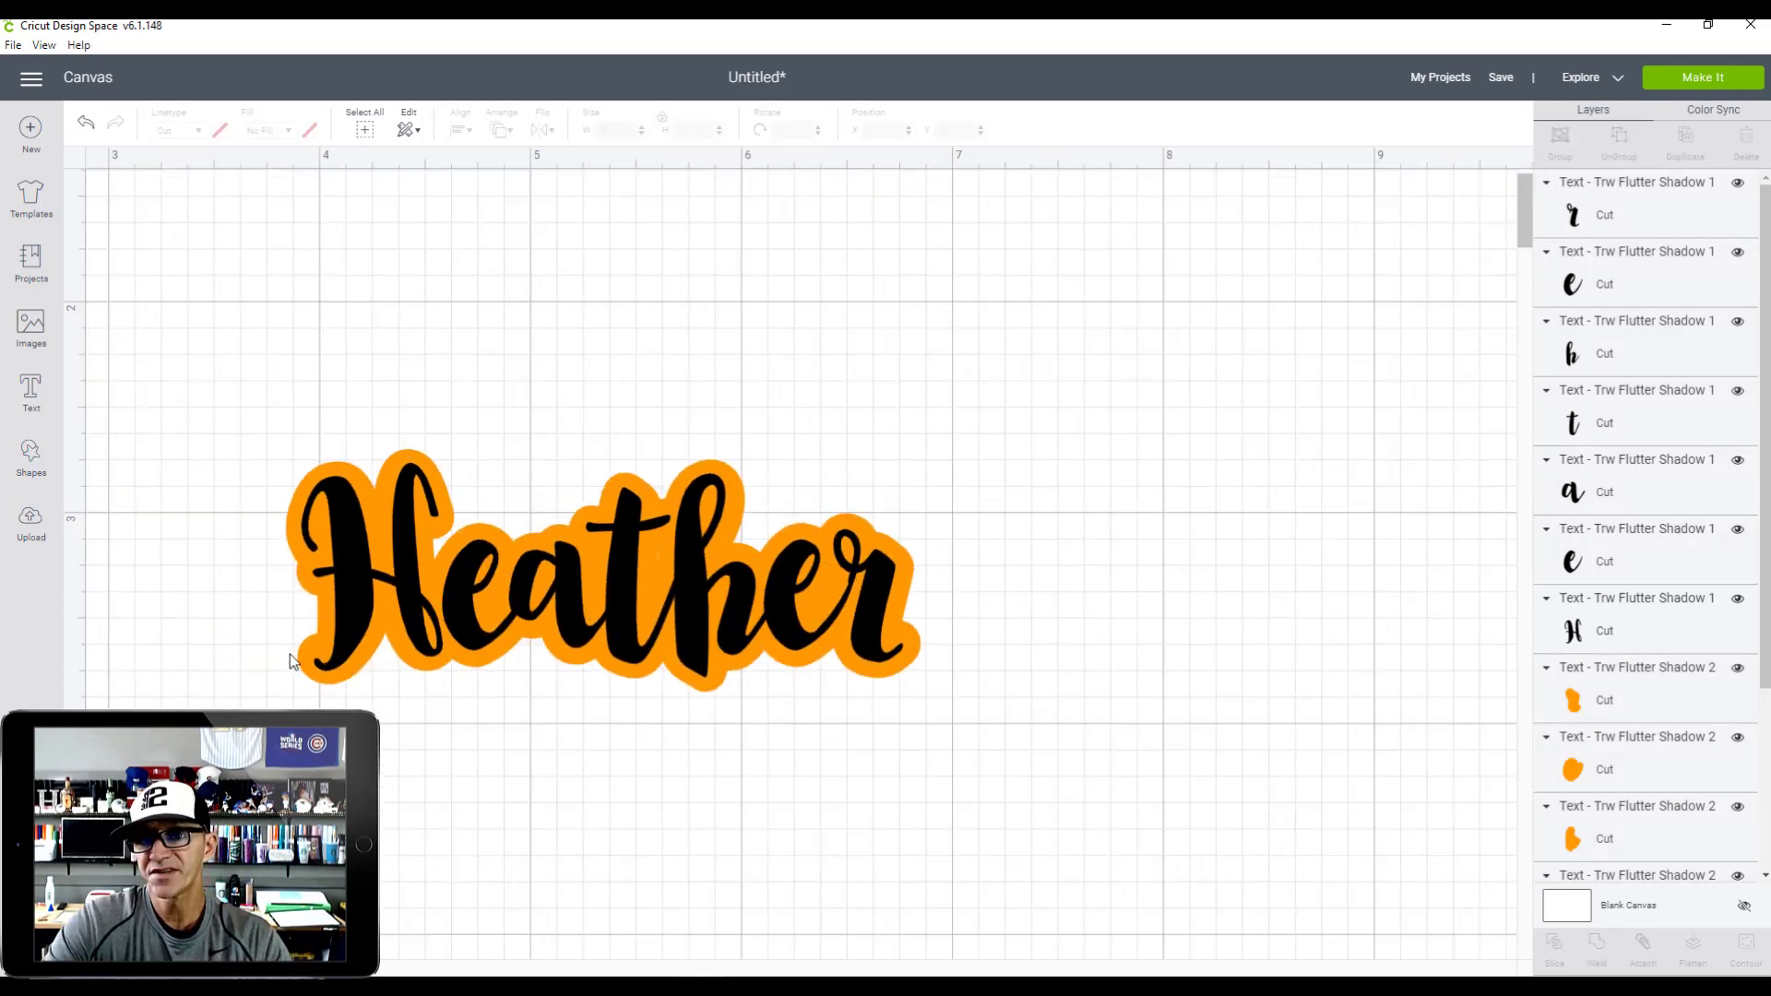
scroll(290, 655, up, 2)
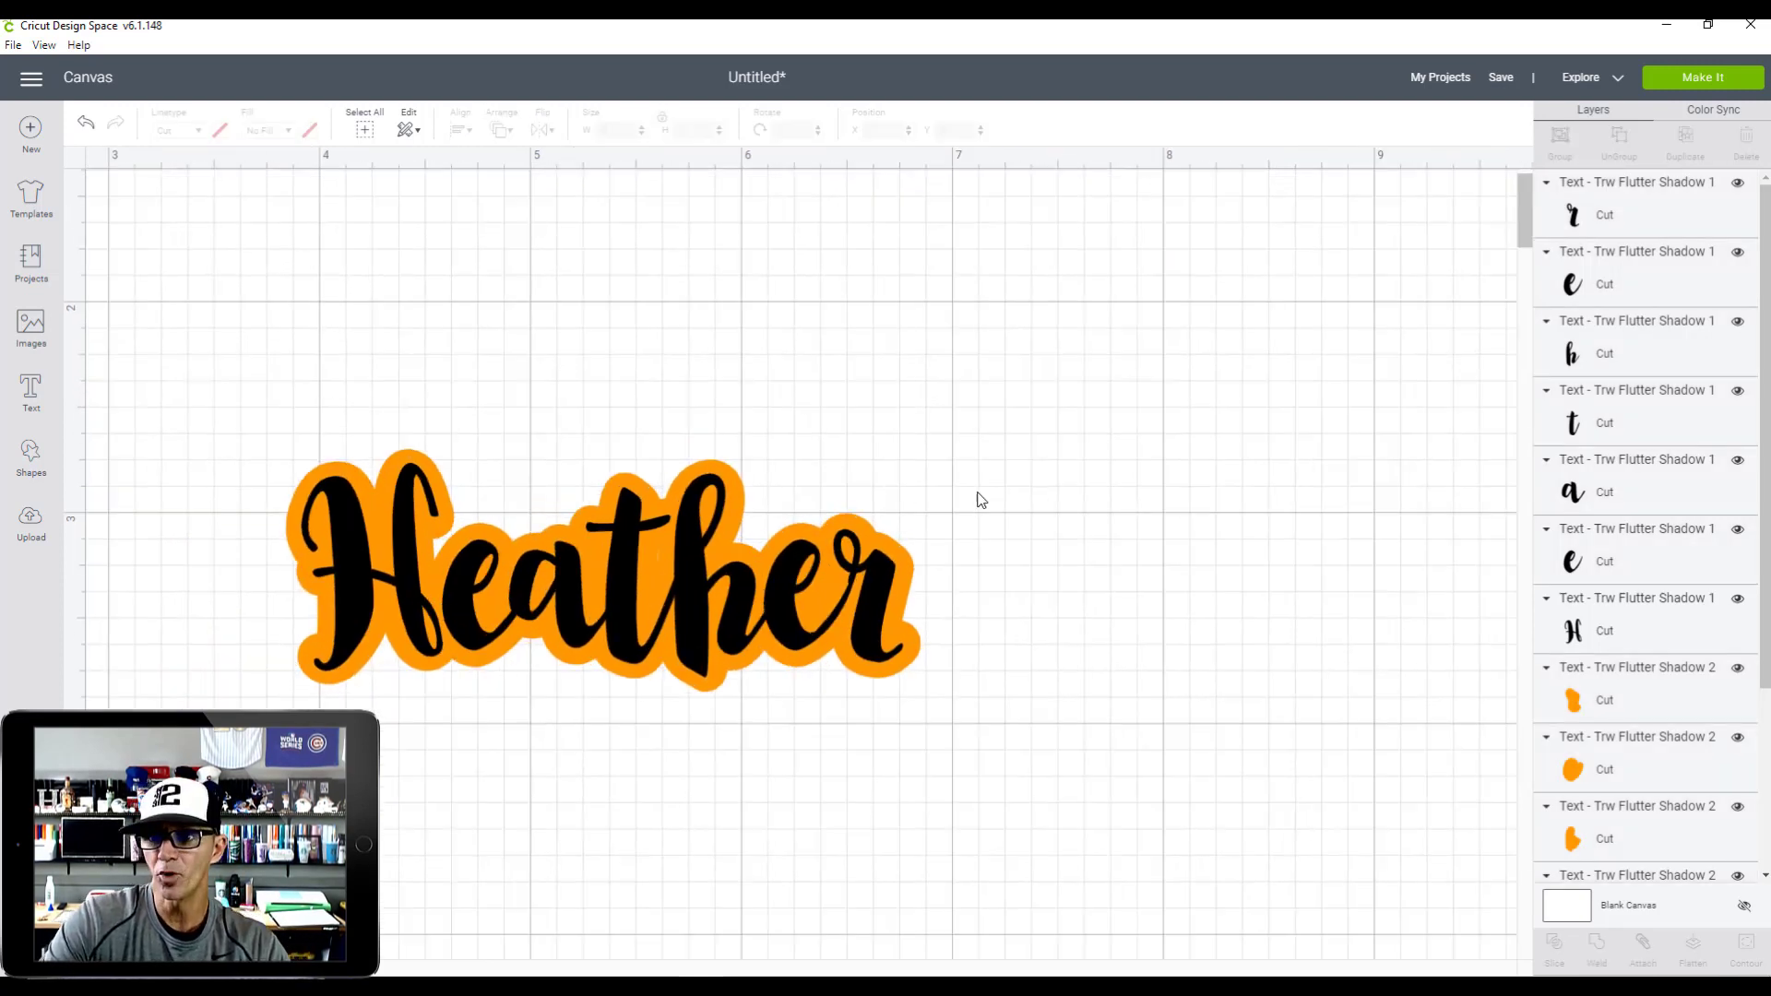
click(1632, 224)
shift+click(1640, 286)
shift+click(1639, 351)
shift+click(1641, 420)
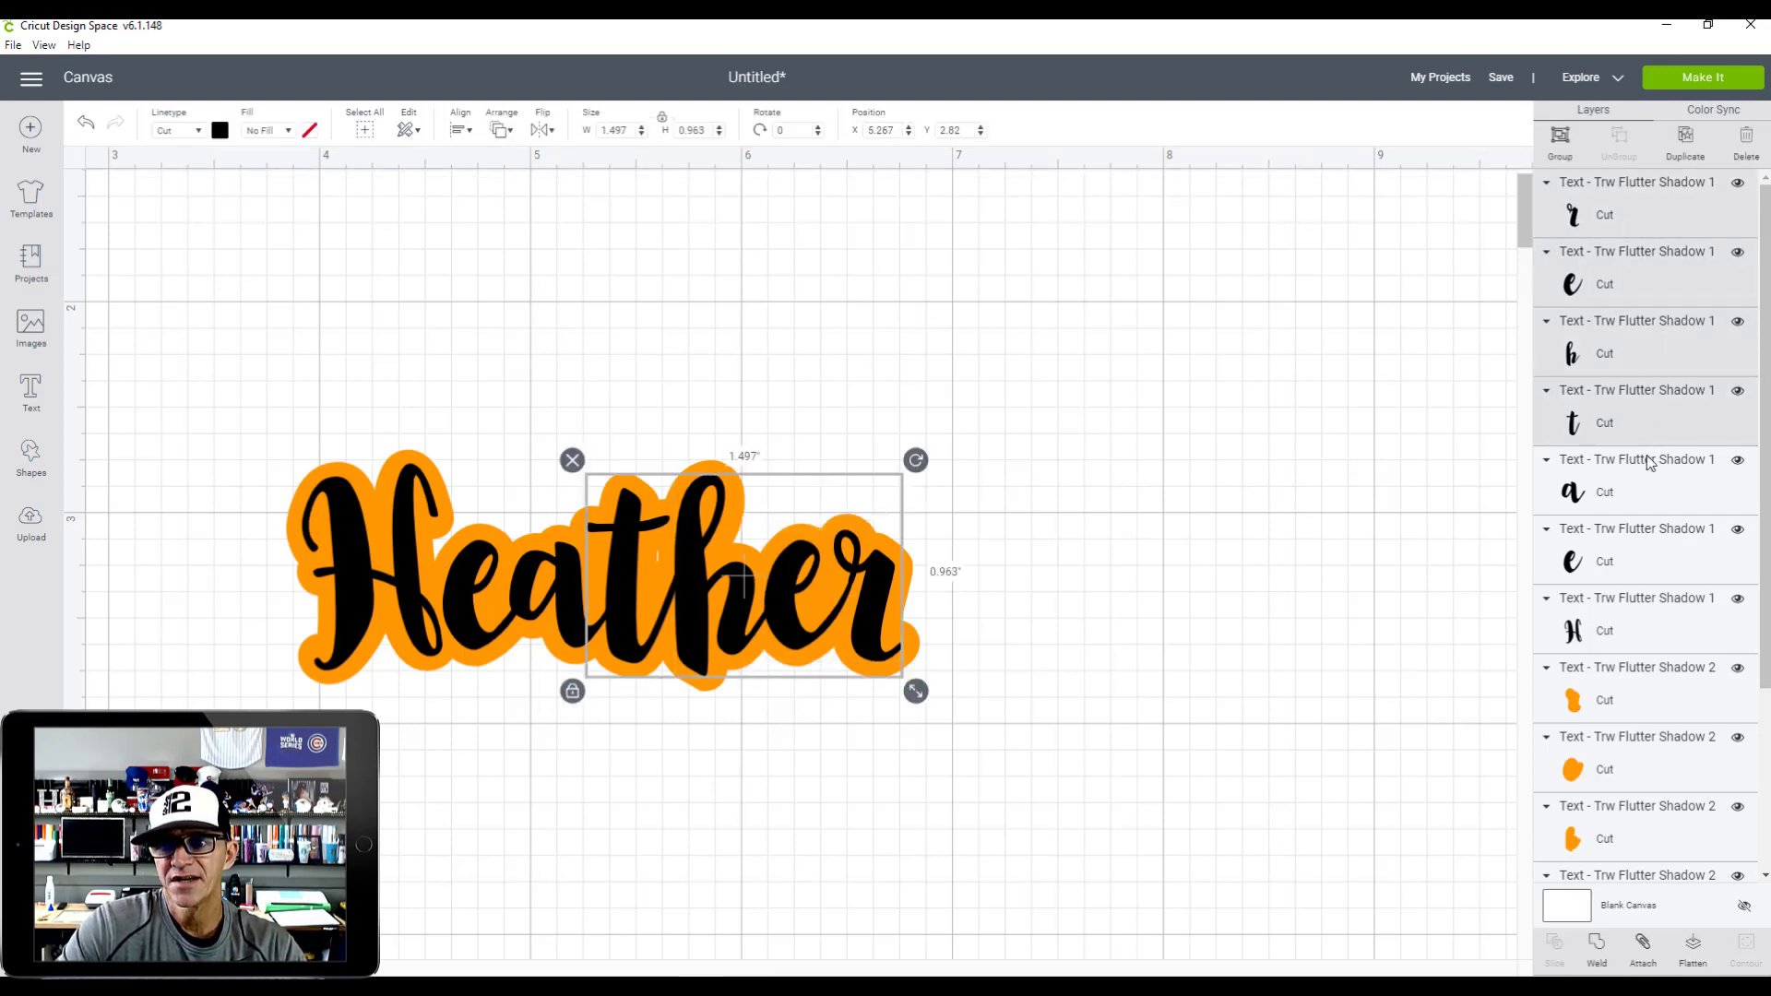
shift+click(1641, 489)
shift+click(1640, 560)
shift+click(1640, 624)
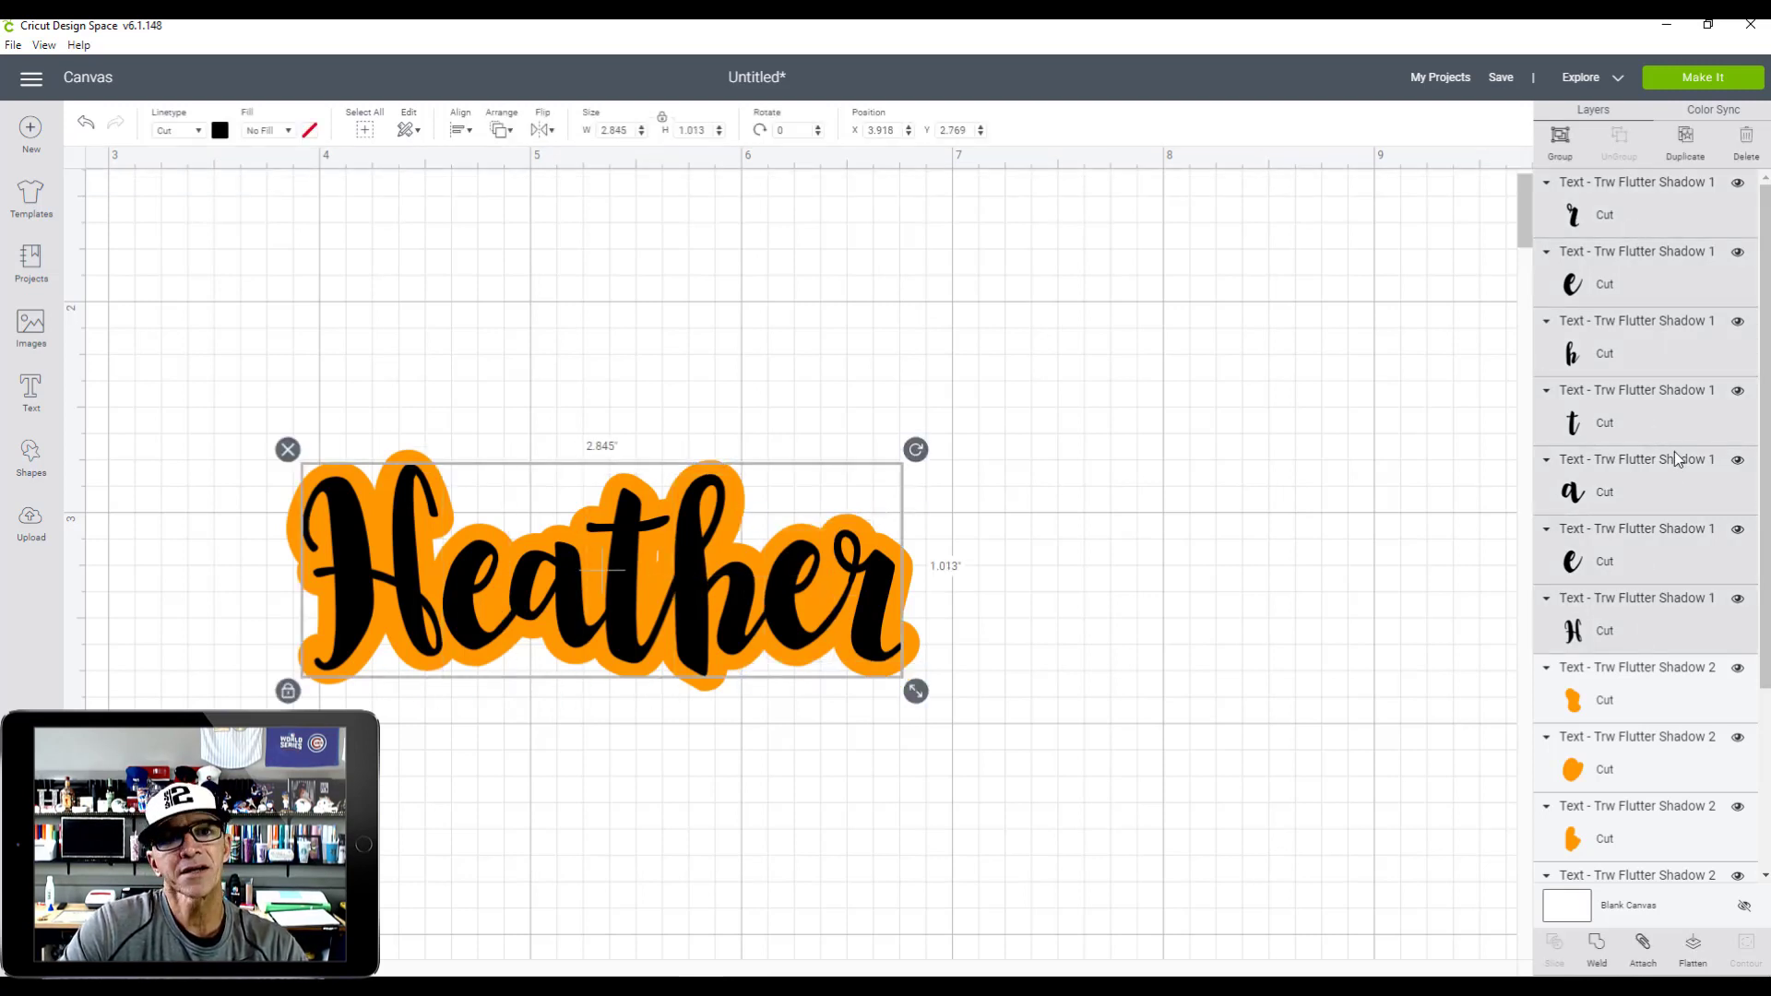
click(1599, 956)
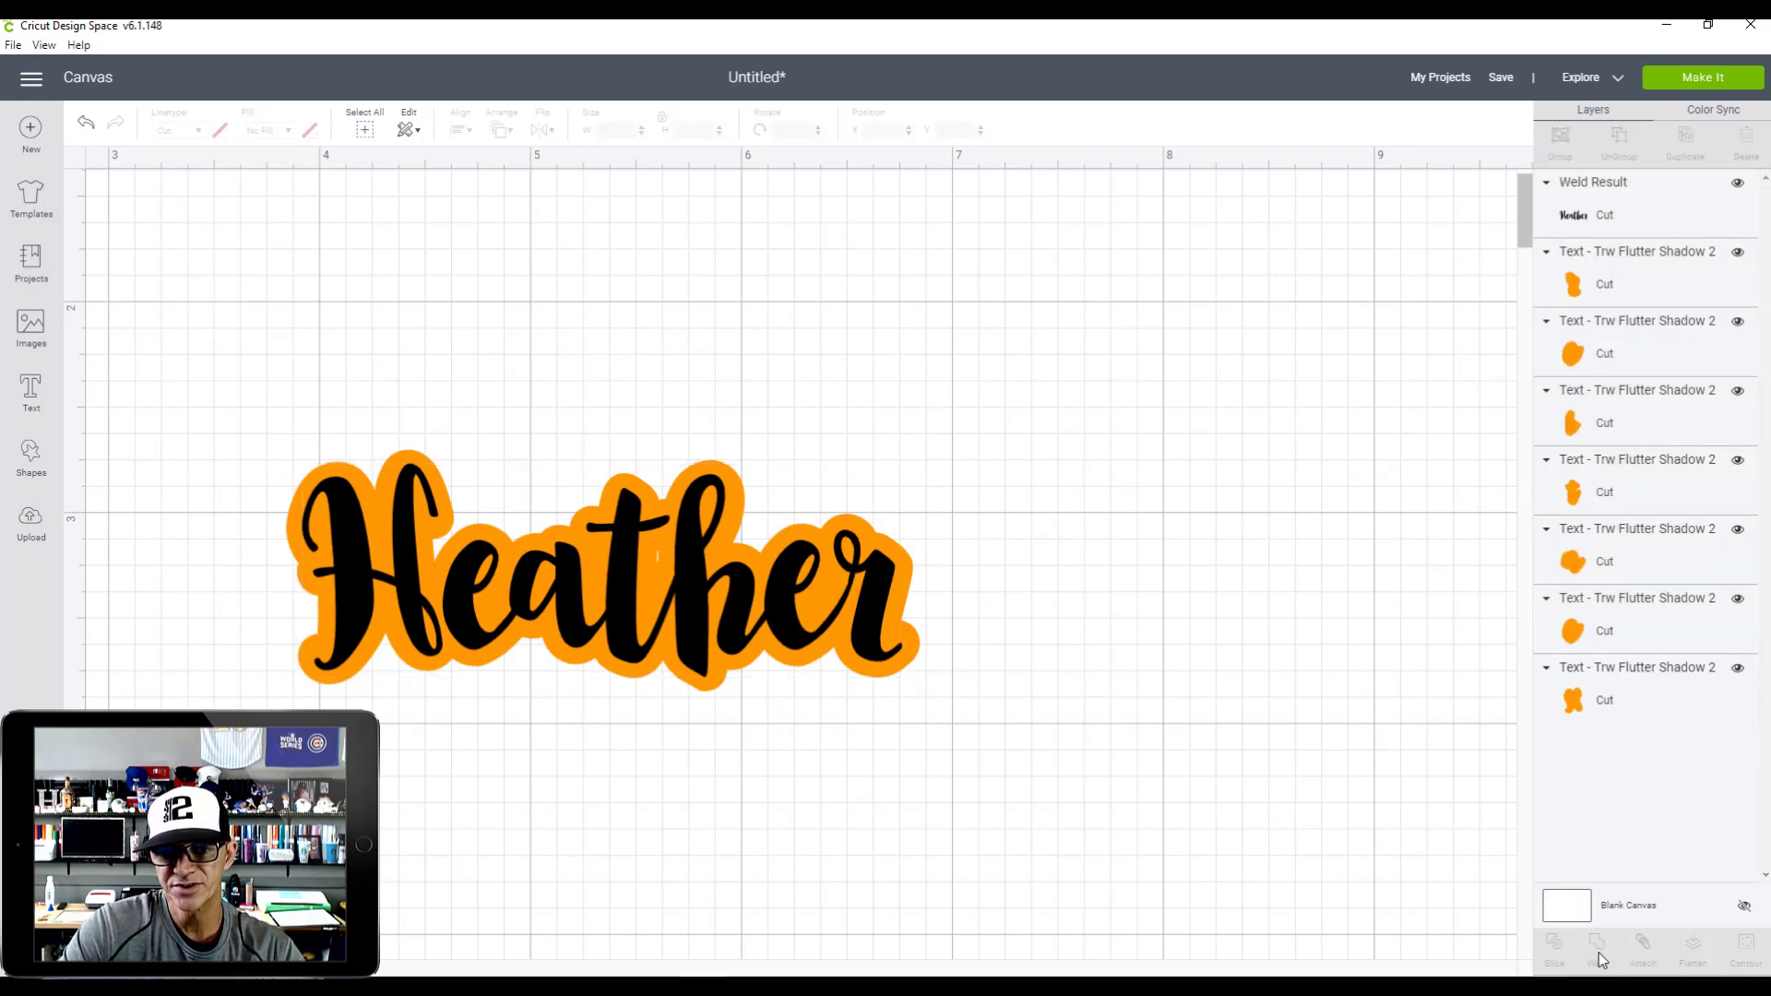
- Weld all seven orange Flutter Shadow 2 letters into one shadow shape
click(1575, 286)
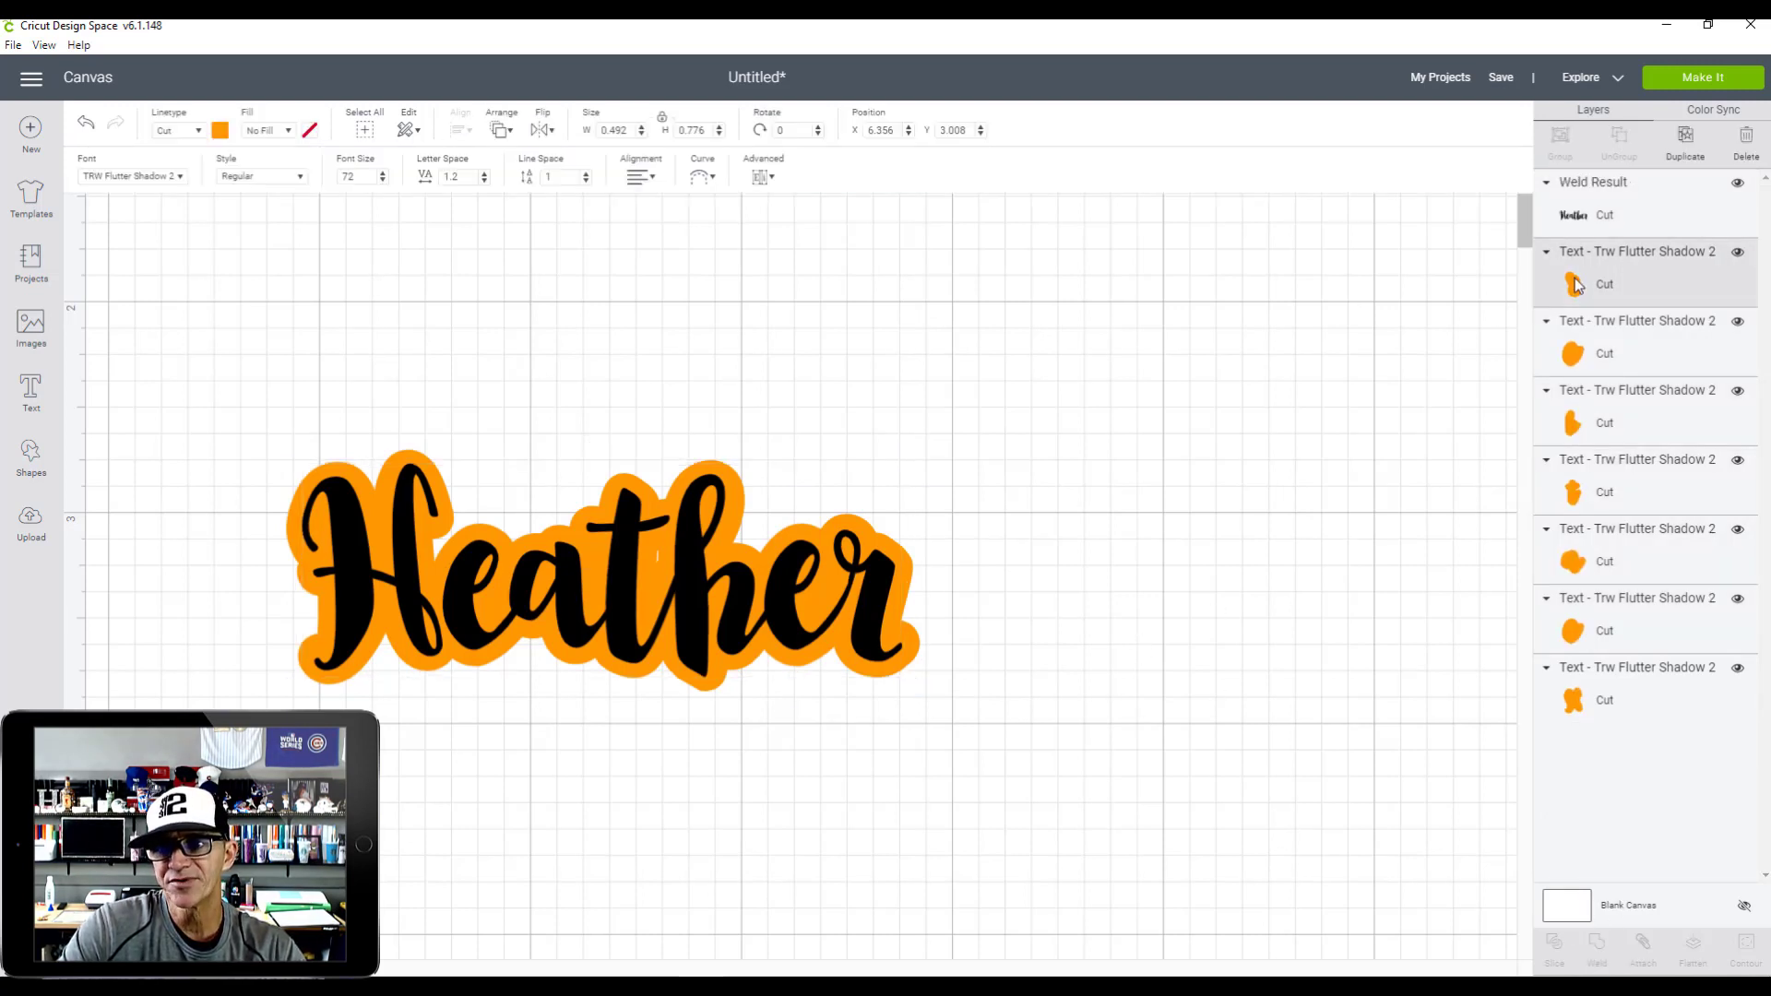
shift+click(1605, 351)
shift+click(1620, 420)
shift+click(1628, 494)
shift+click(1629, 547)
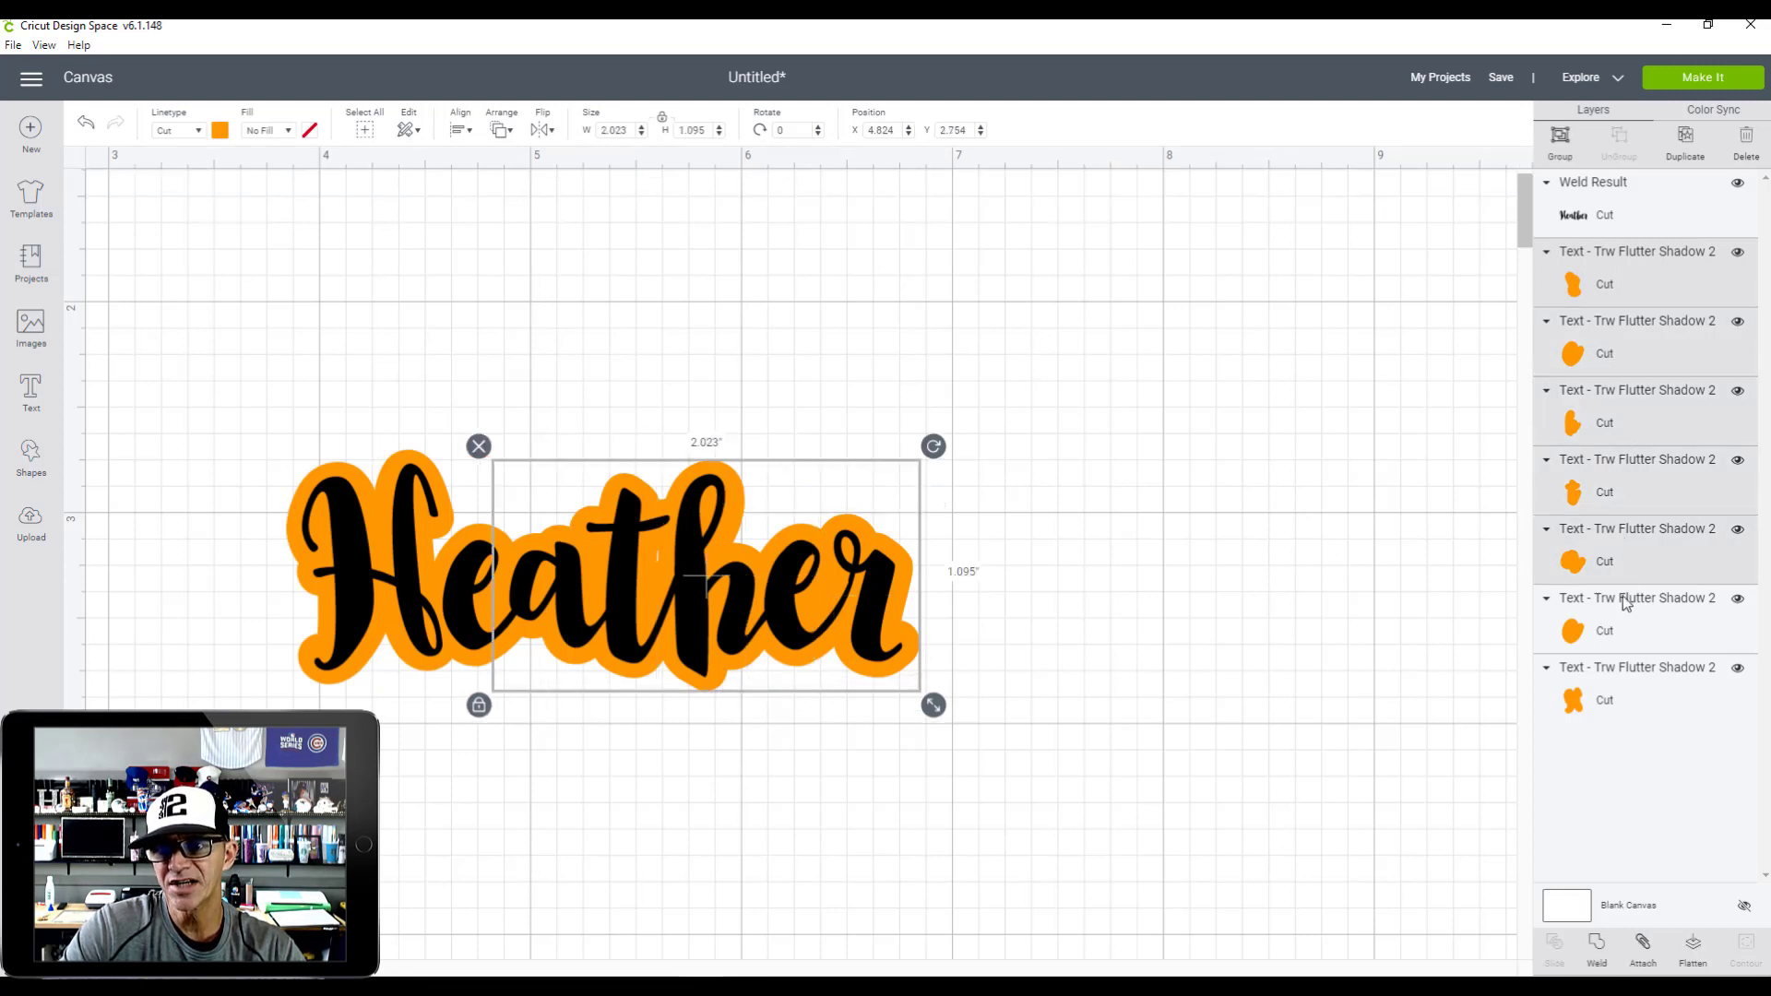
shift+click(1632, 627)
shift+click(1631, 680)
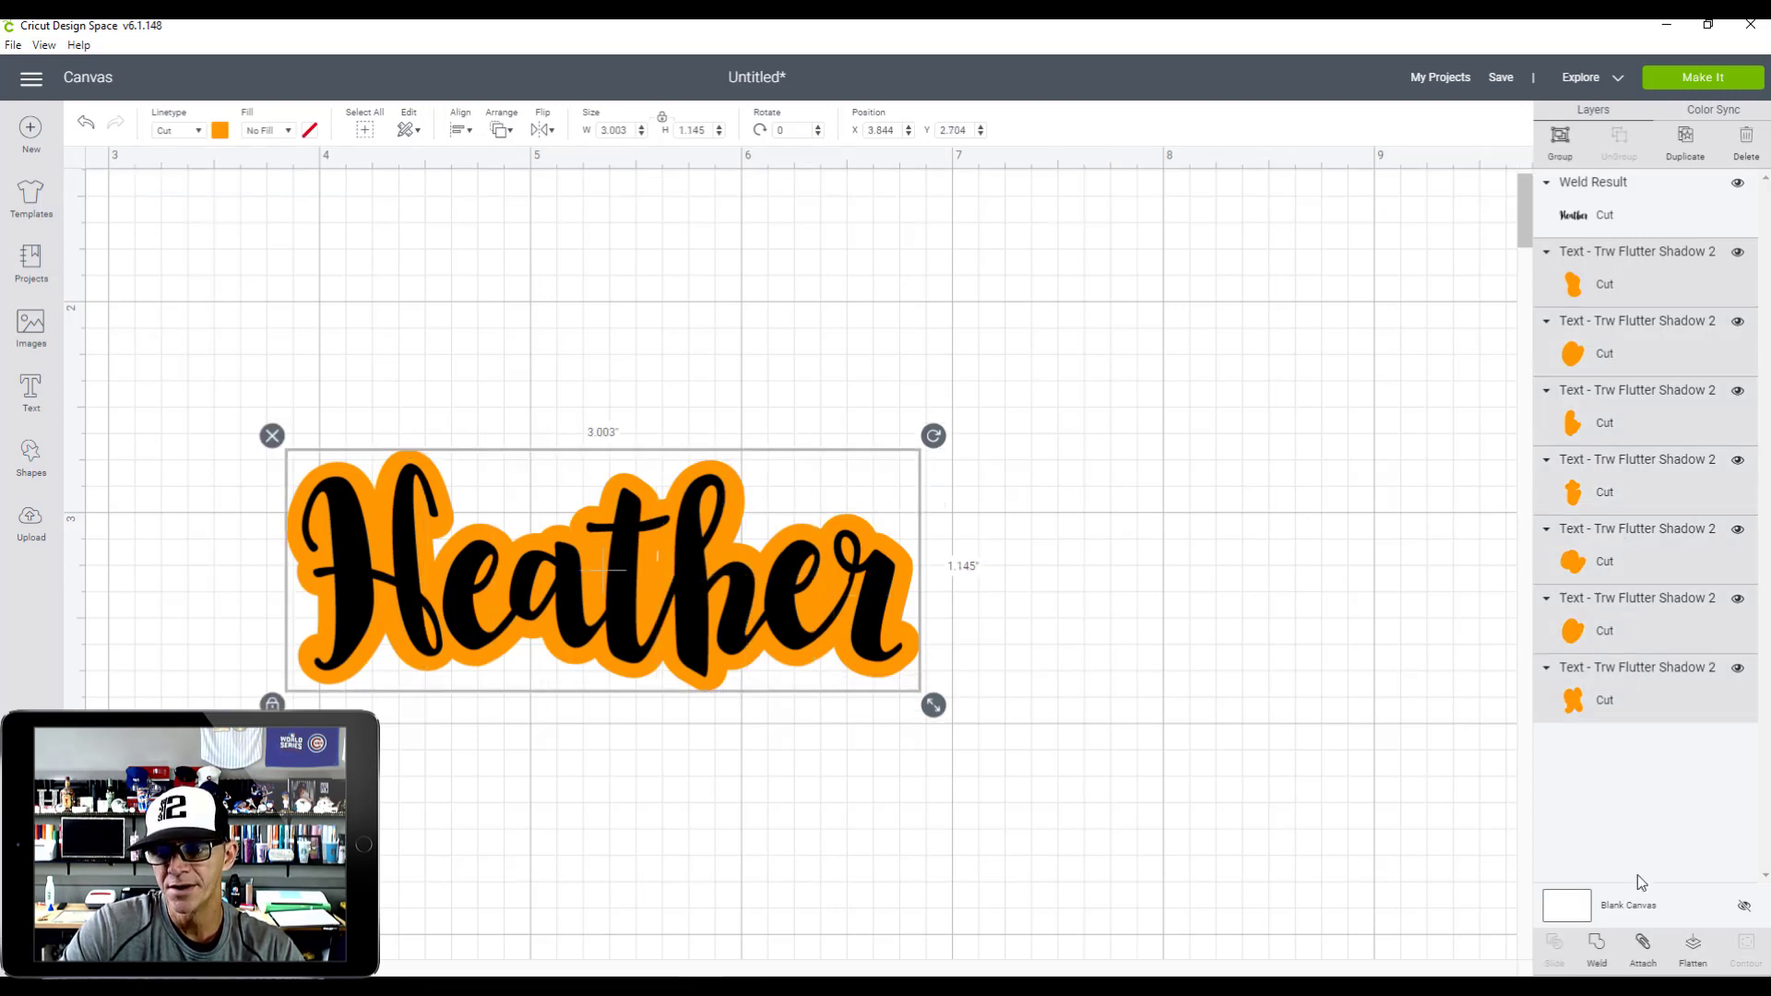
click(1599, 952)
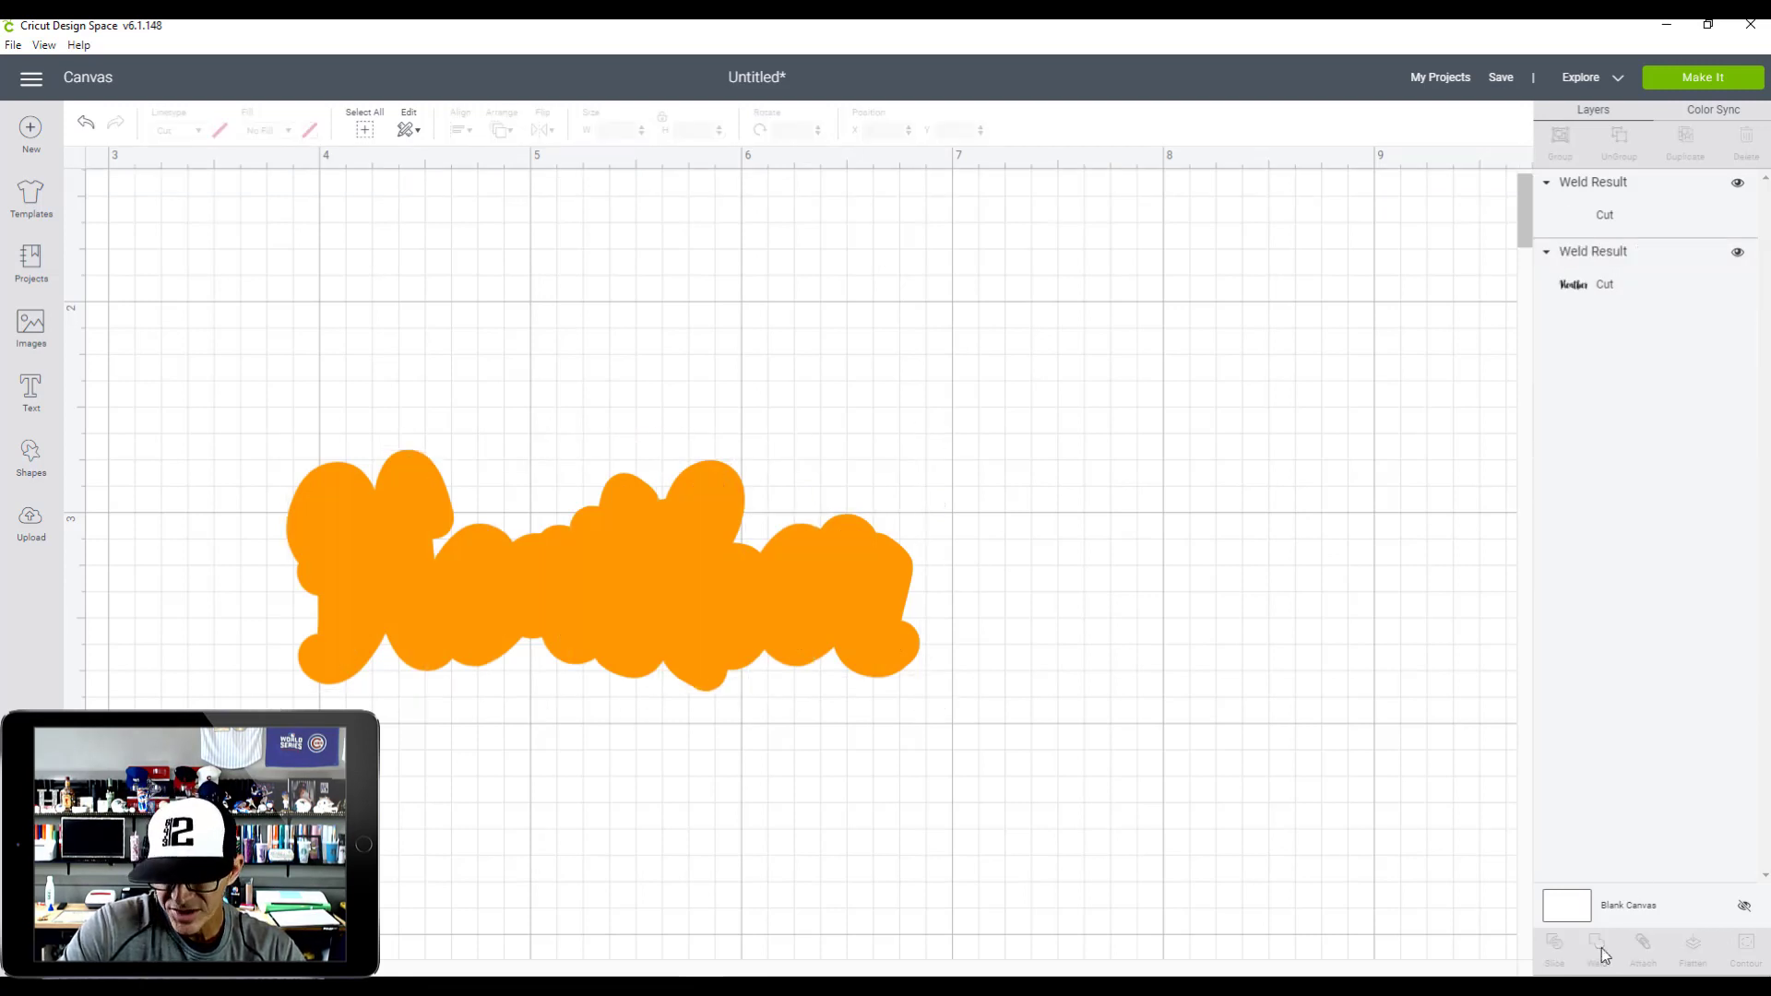
- Reorder the layers so that the welded black name lies above the welded orange shadow
click(1574, 286)
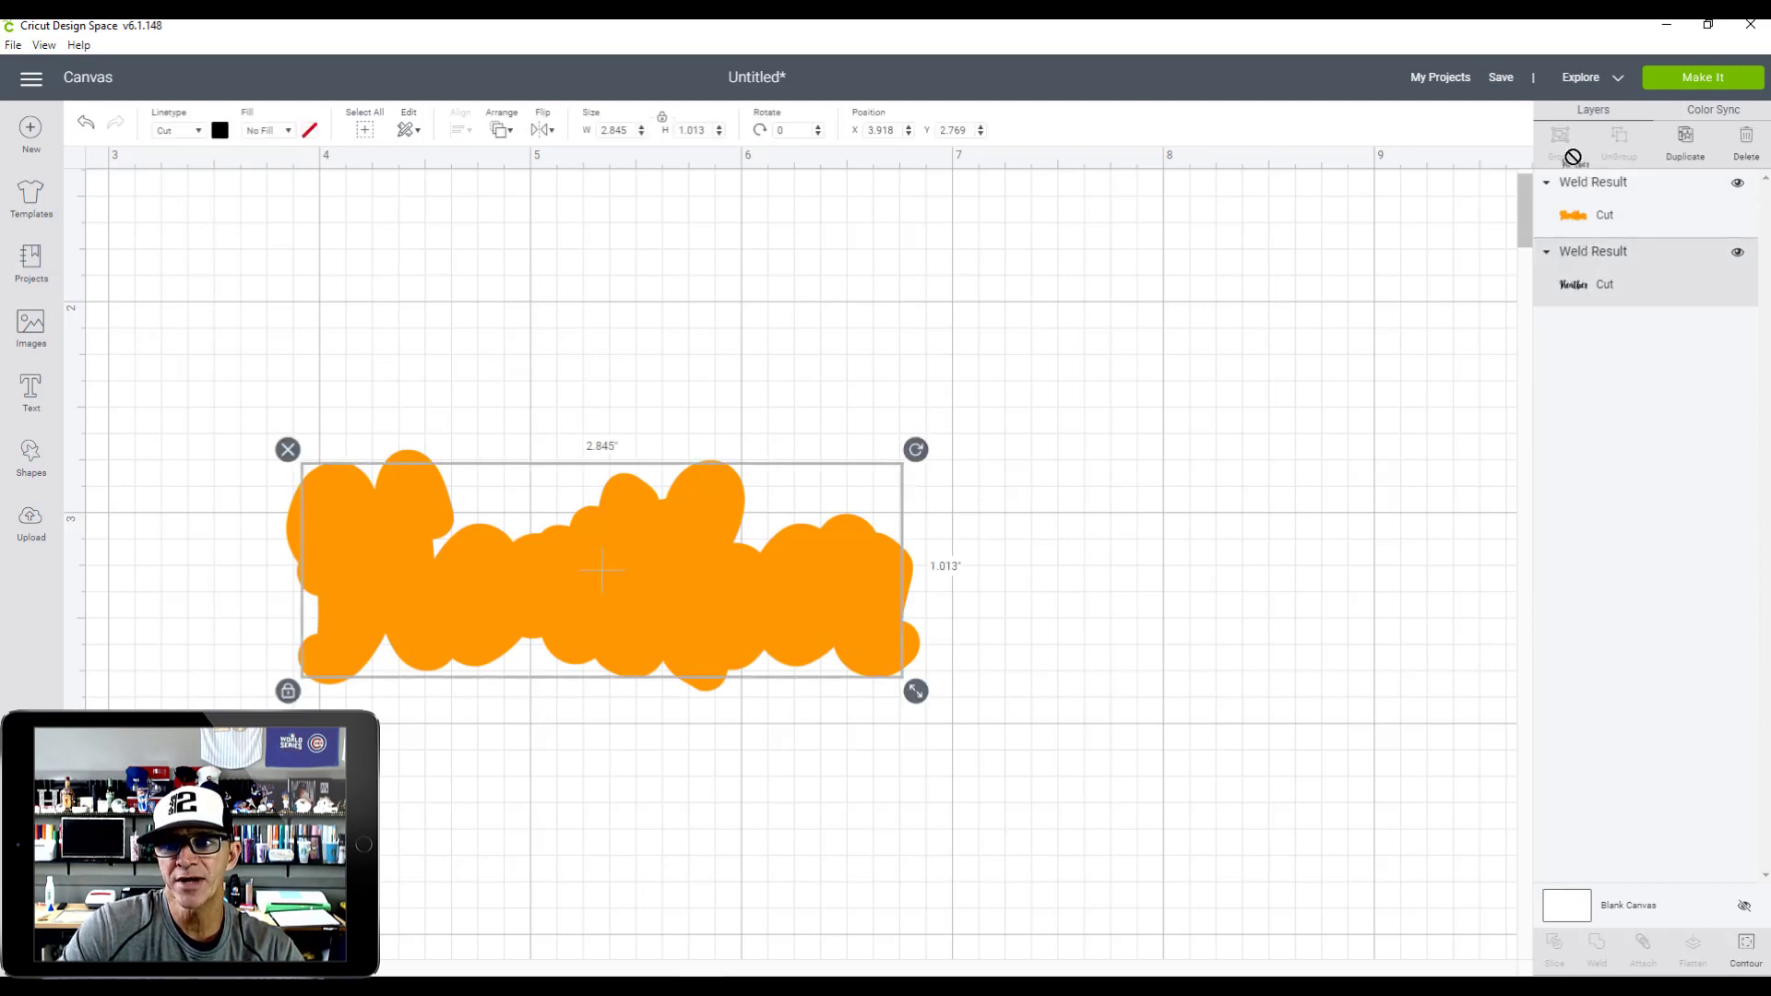
drag(1601, 205, 1605, 288)
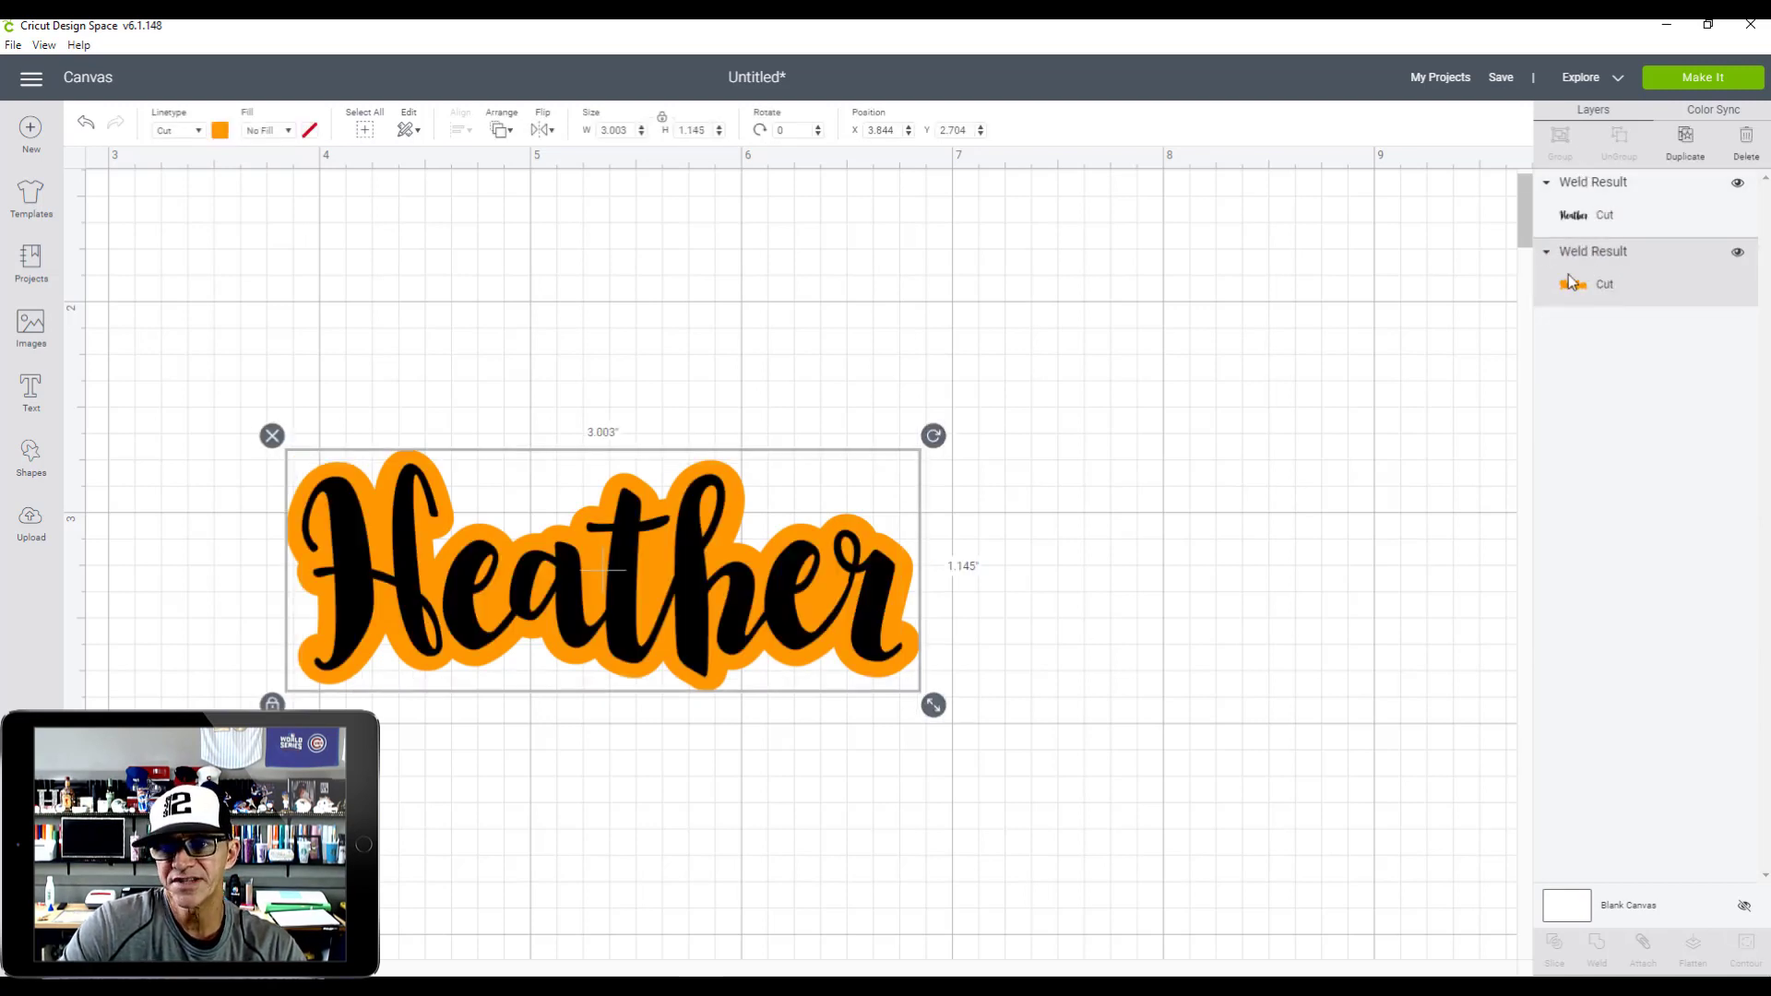
click(1039, 590)
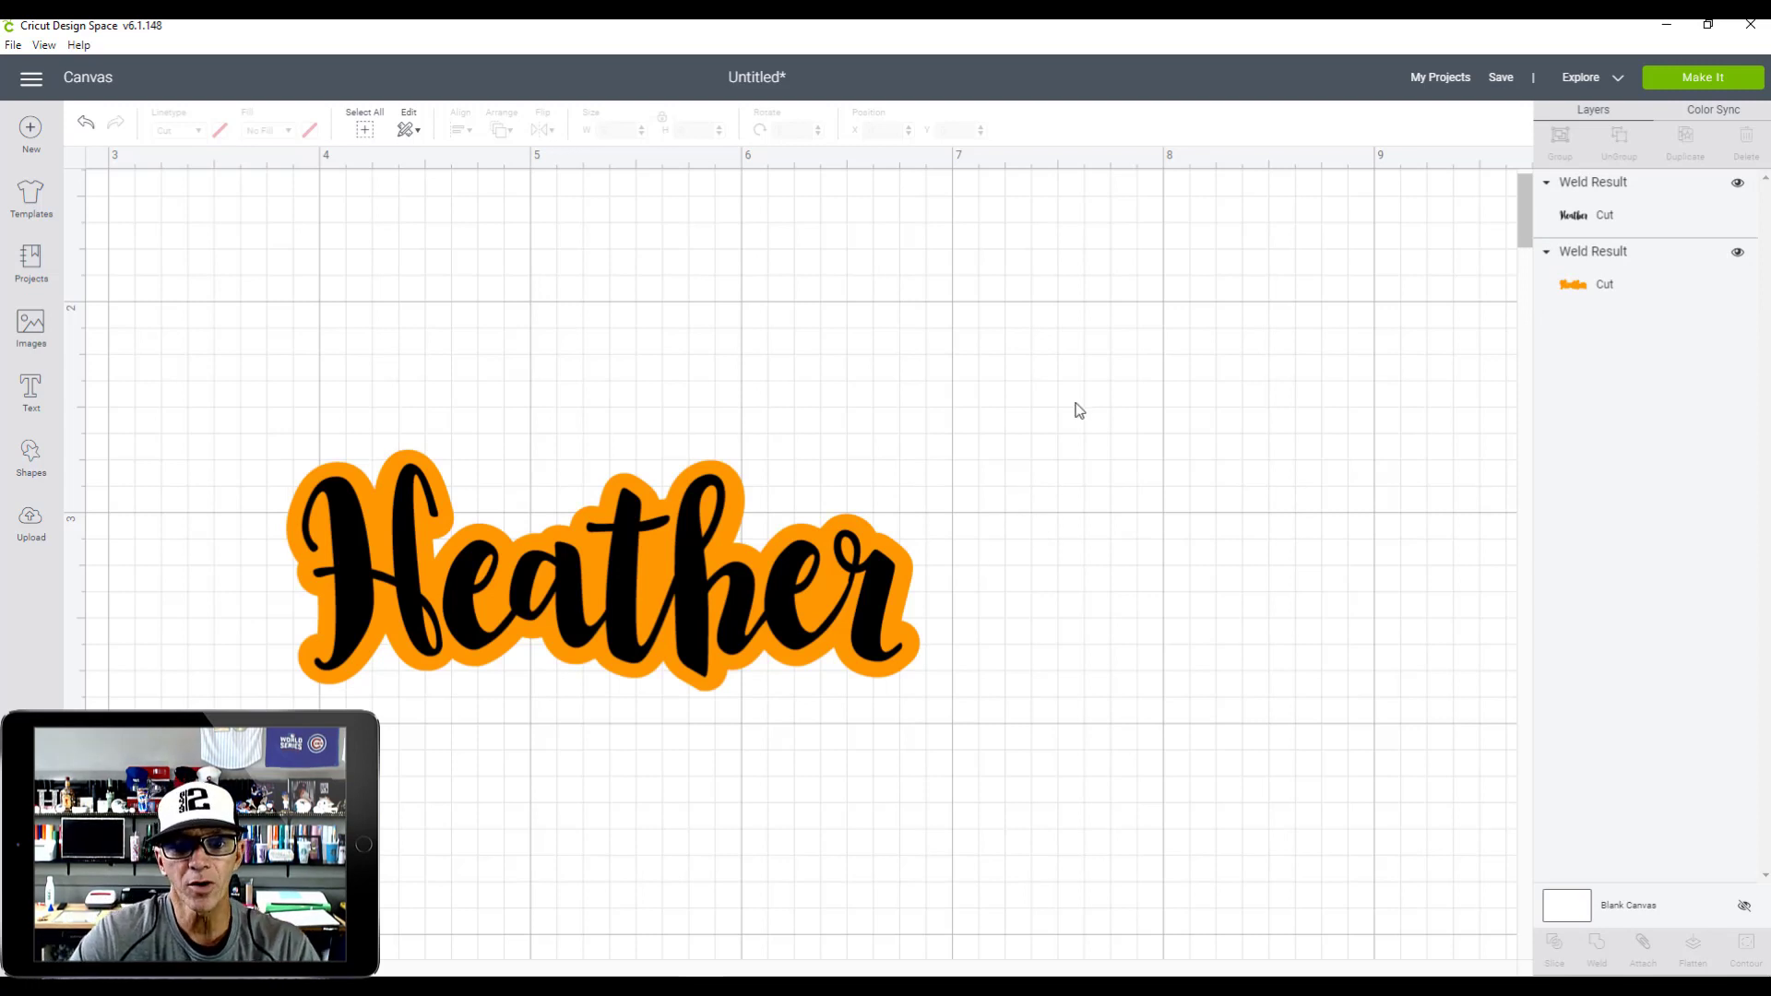
- Enlarge the black name and orange shadow together to about 4.26 inches wide and 1.63 inches high
drag(1049, 373, 180, 830)
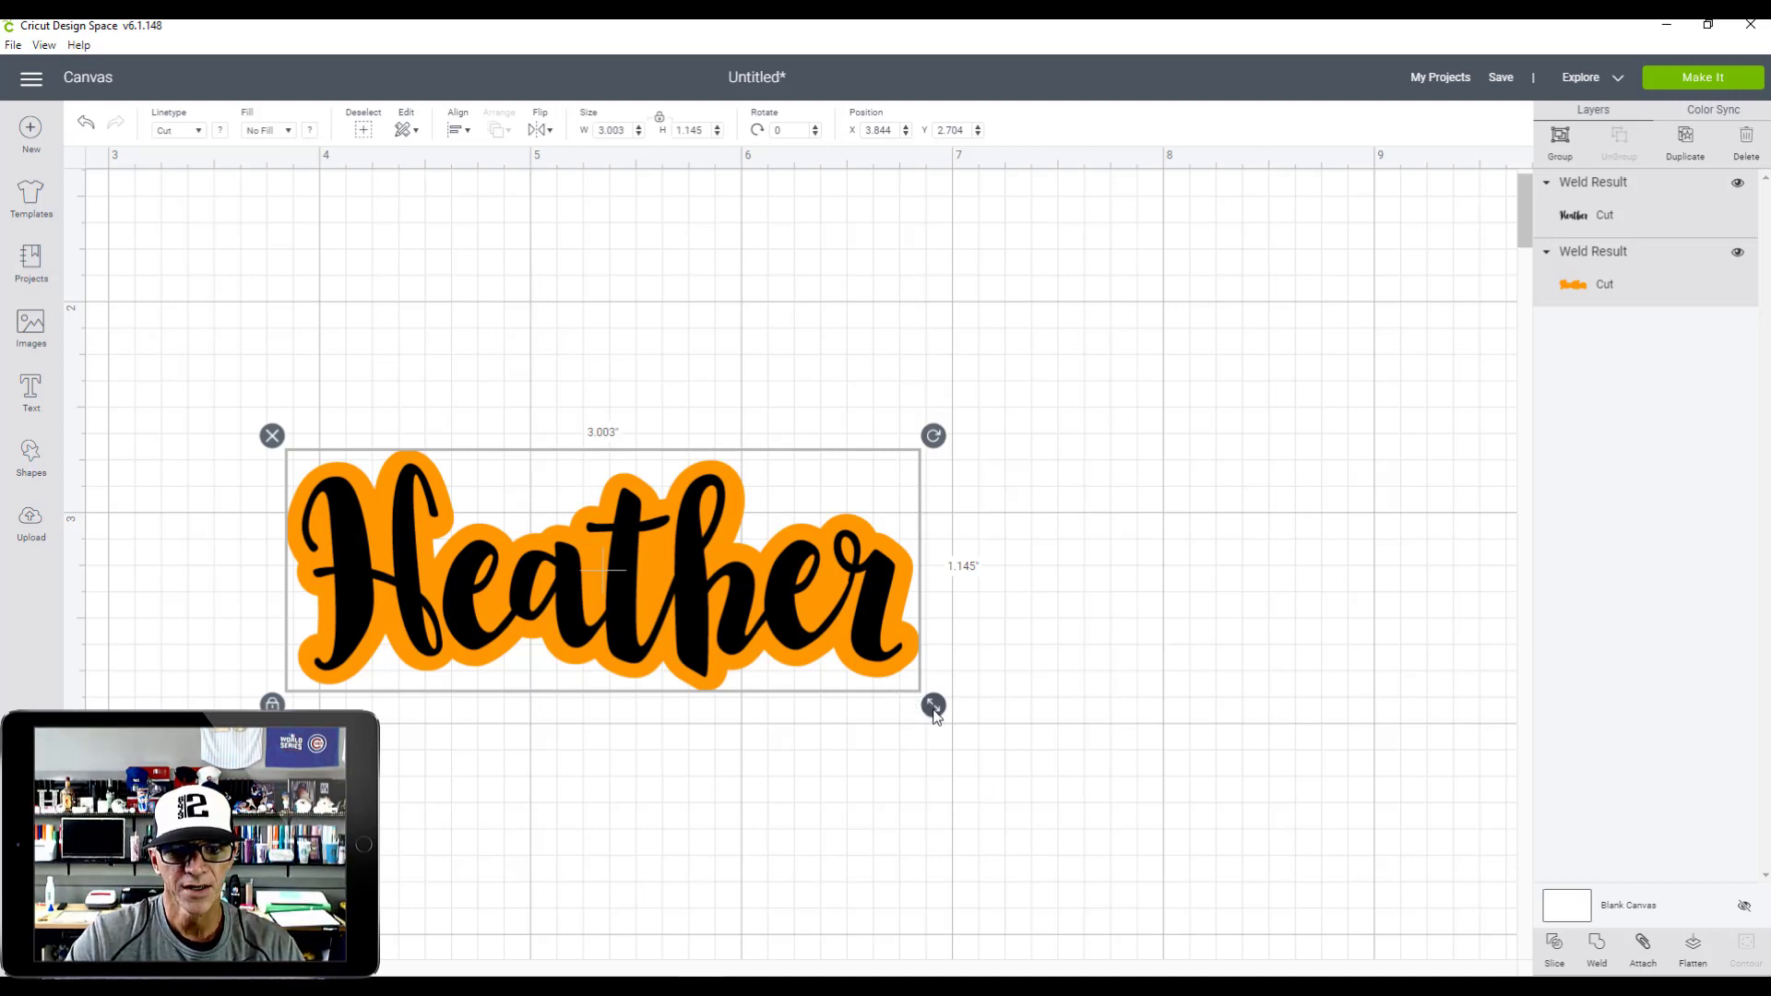
drag(934, 705, 1201, 806)
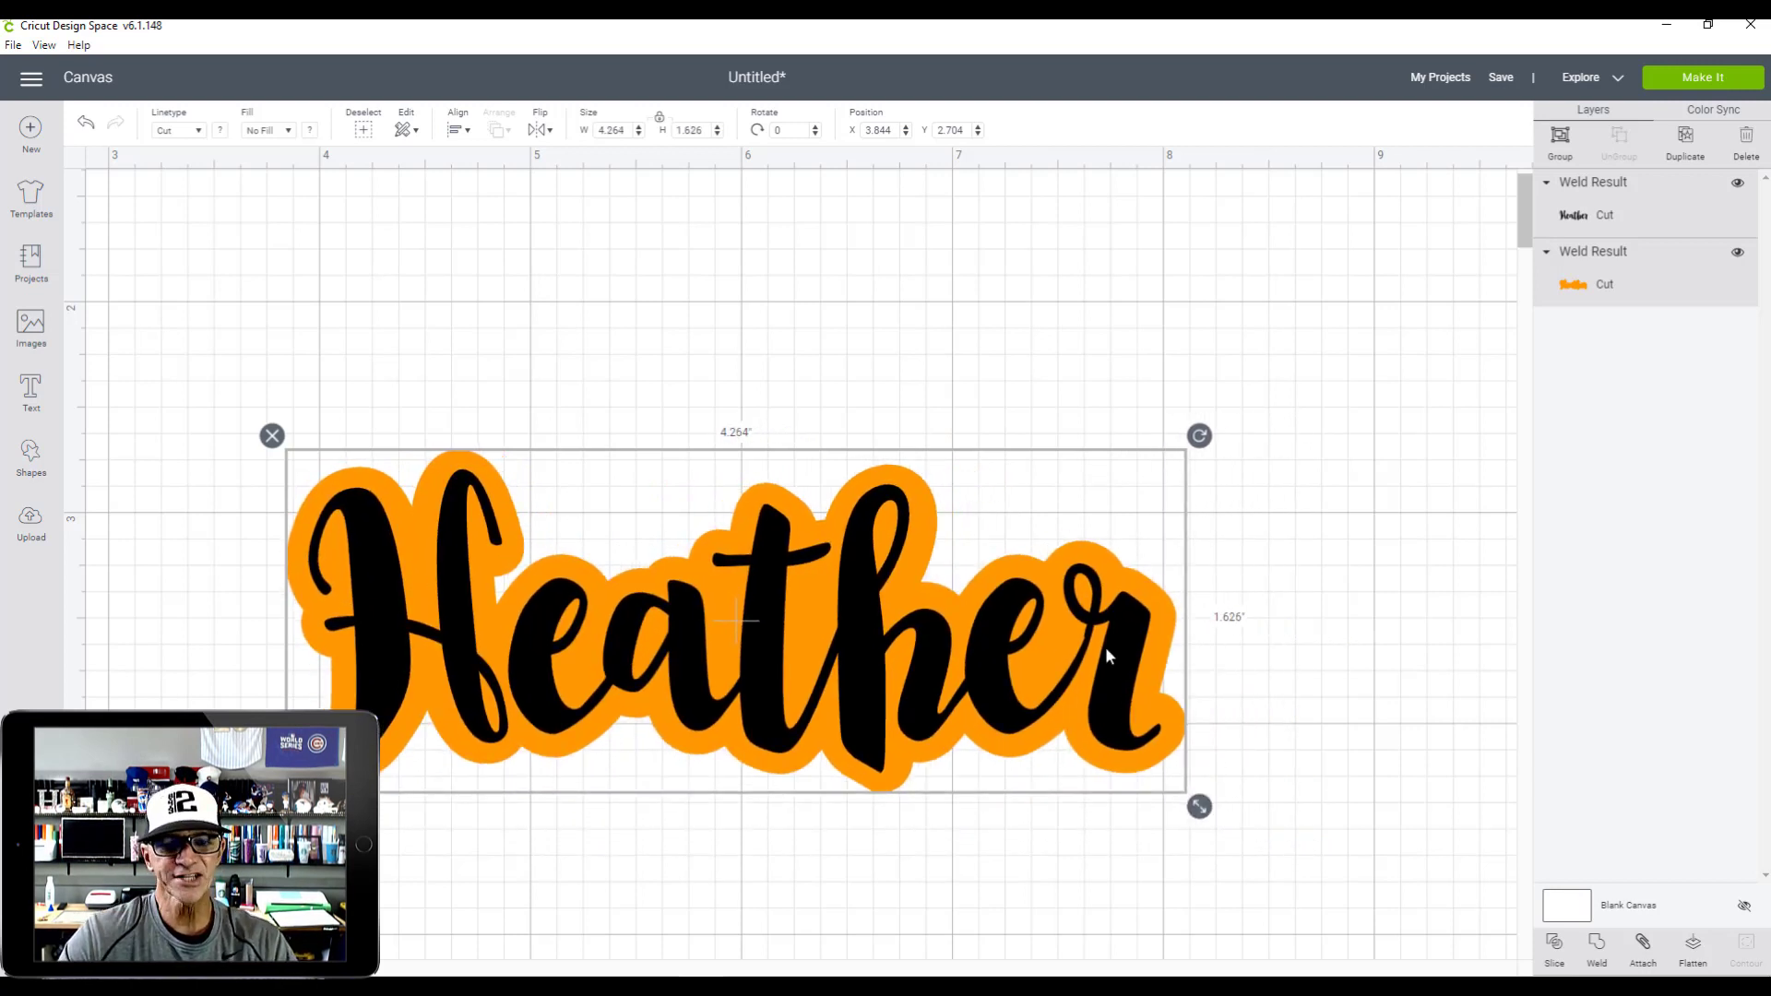
click(1111, 439)
scroll(941, 448, down, 3)
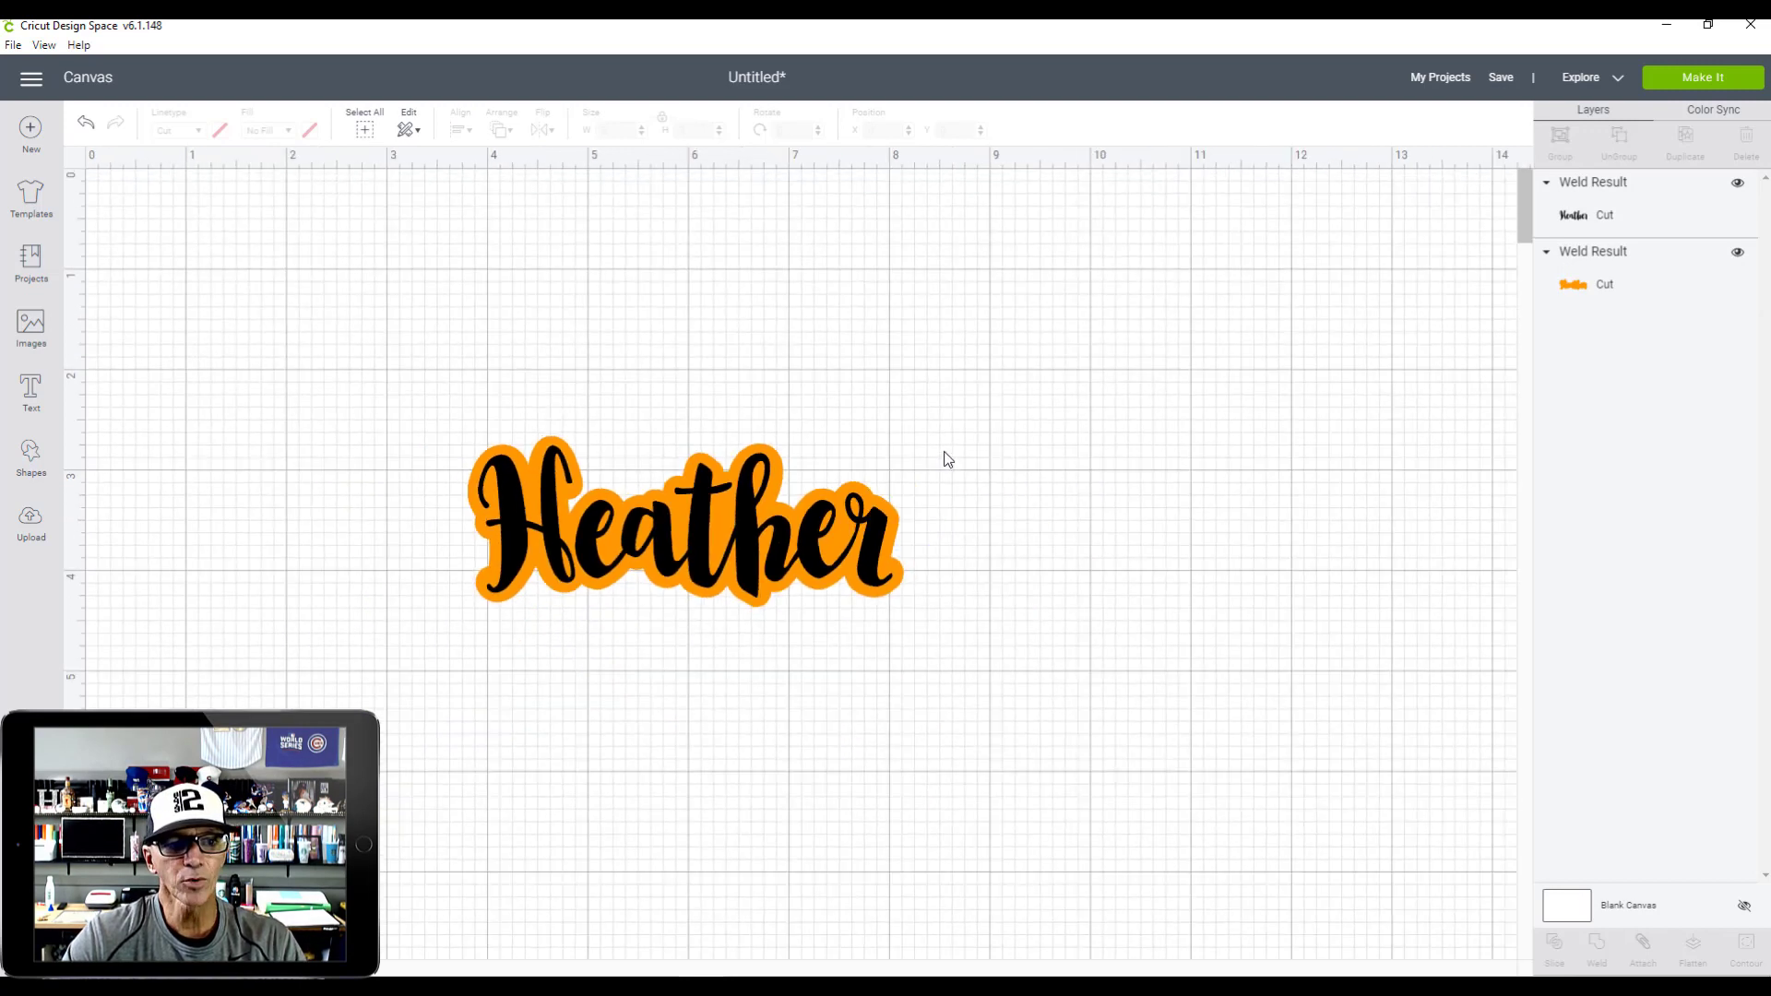
- Separate the black name to the canvas's top-left corner and the orange shadow to about X 0.03, Y 2.29, and weld both together
drag(740, 550, 355, 282)
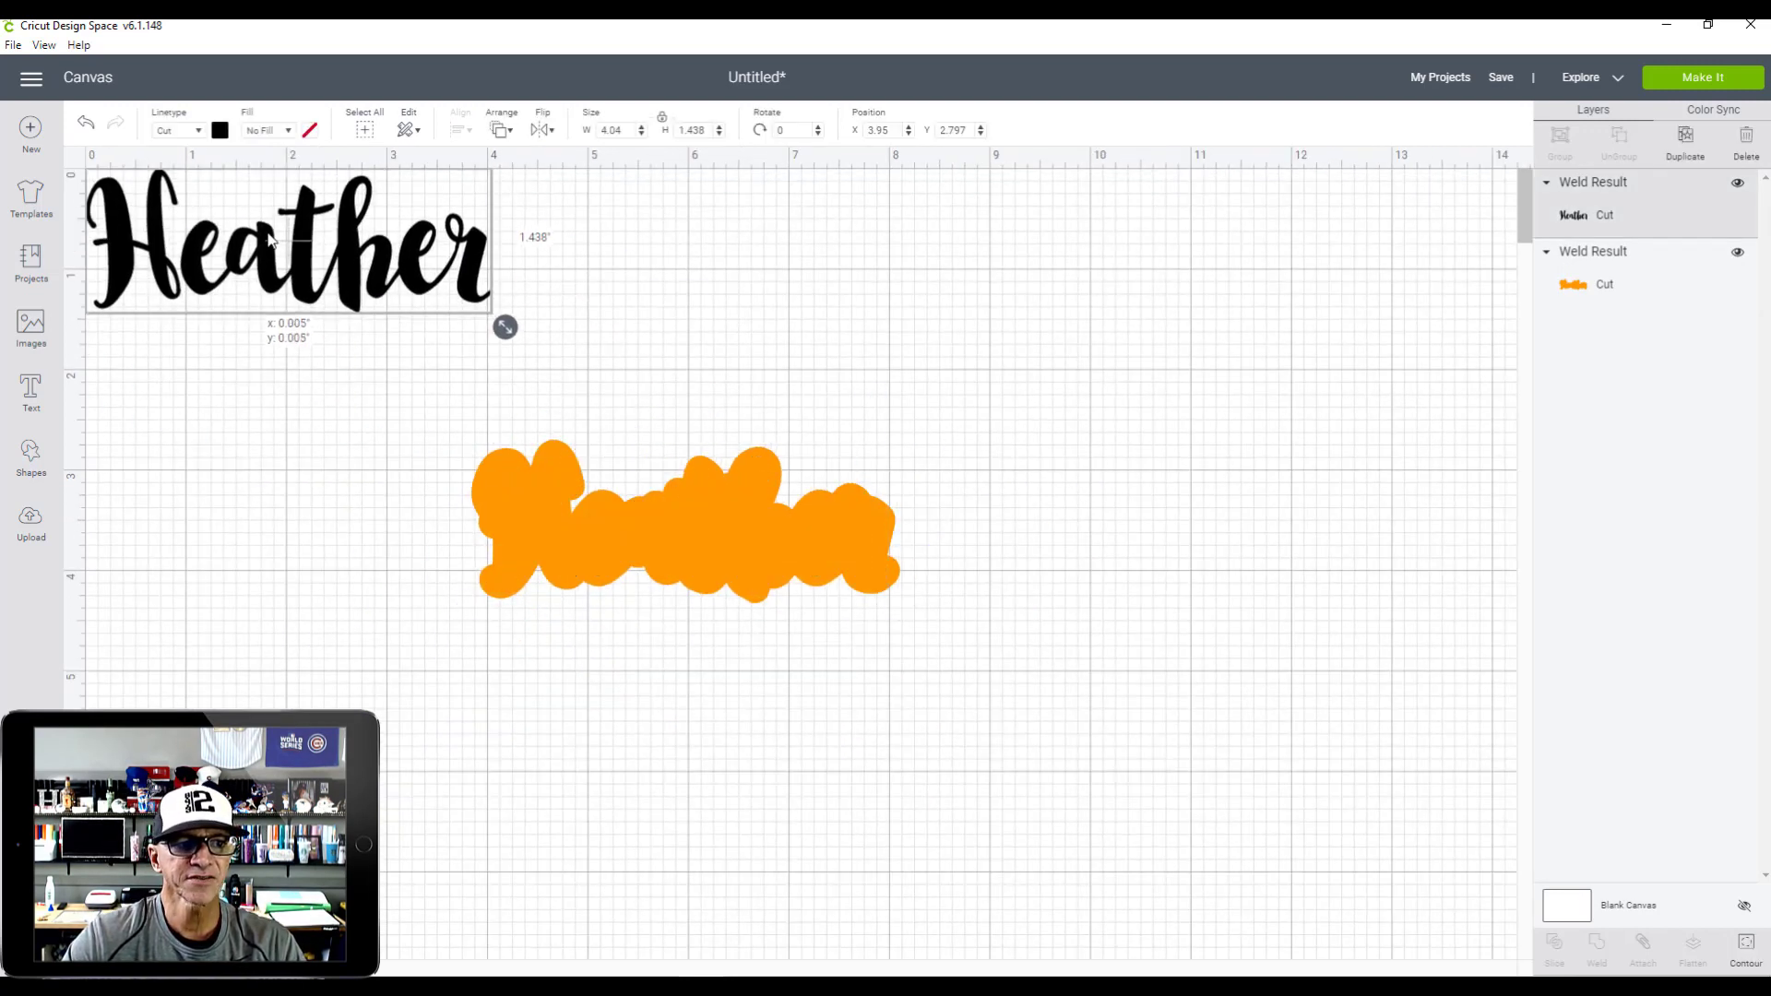
drag(661, 538, 302, 507)
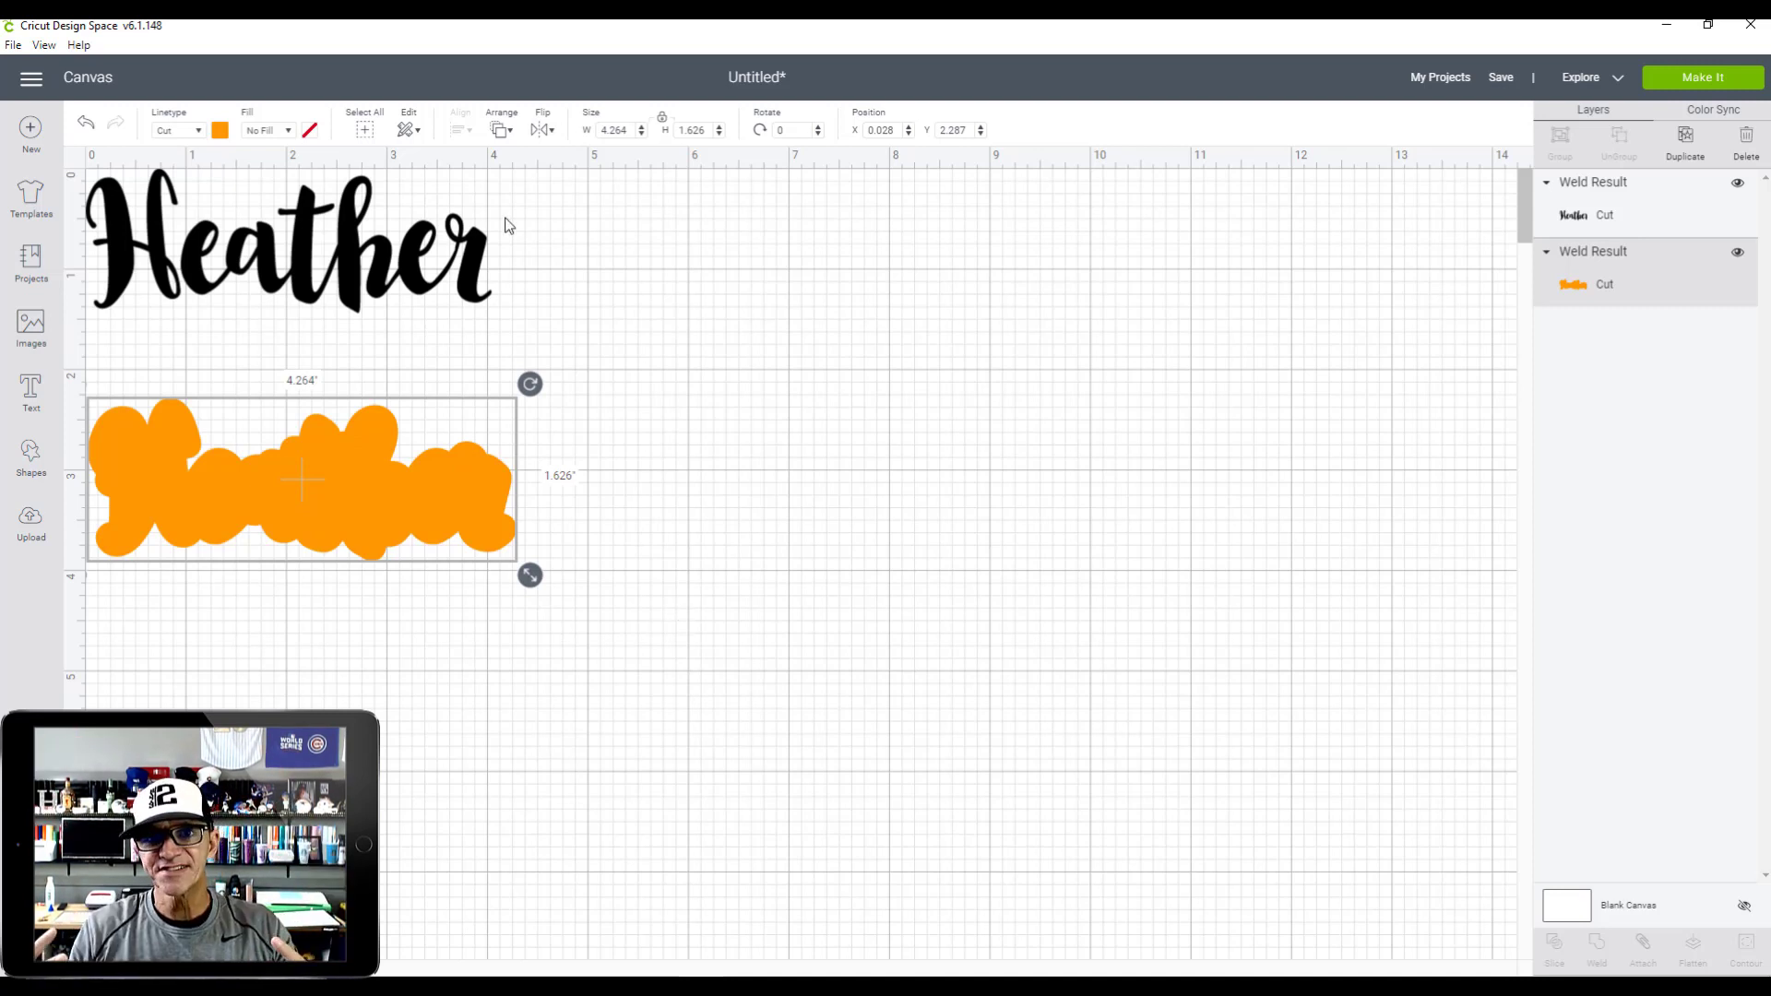
drag(686, 639, 318, 211)
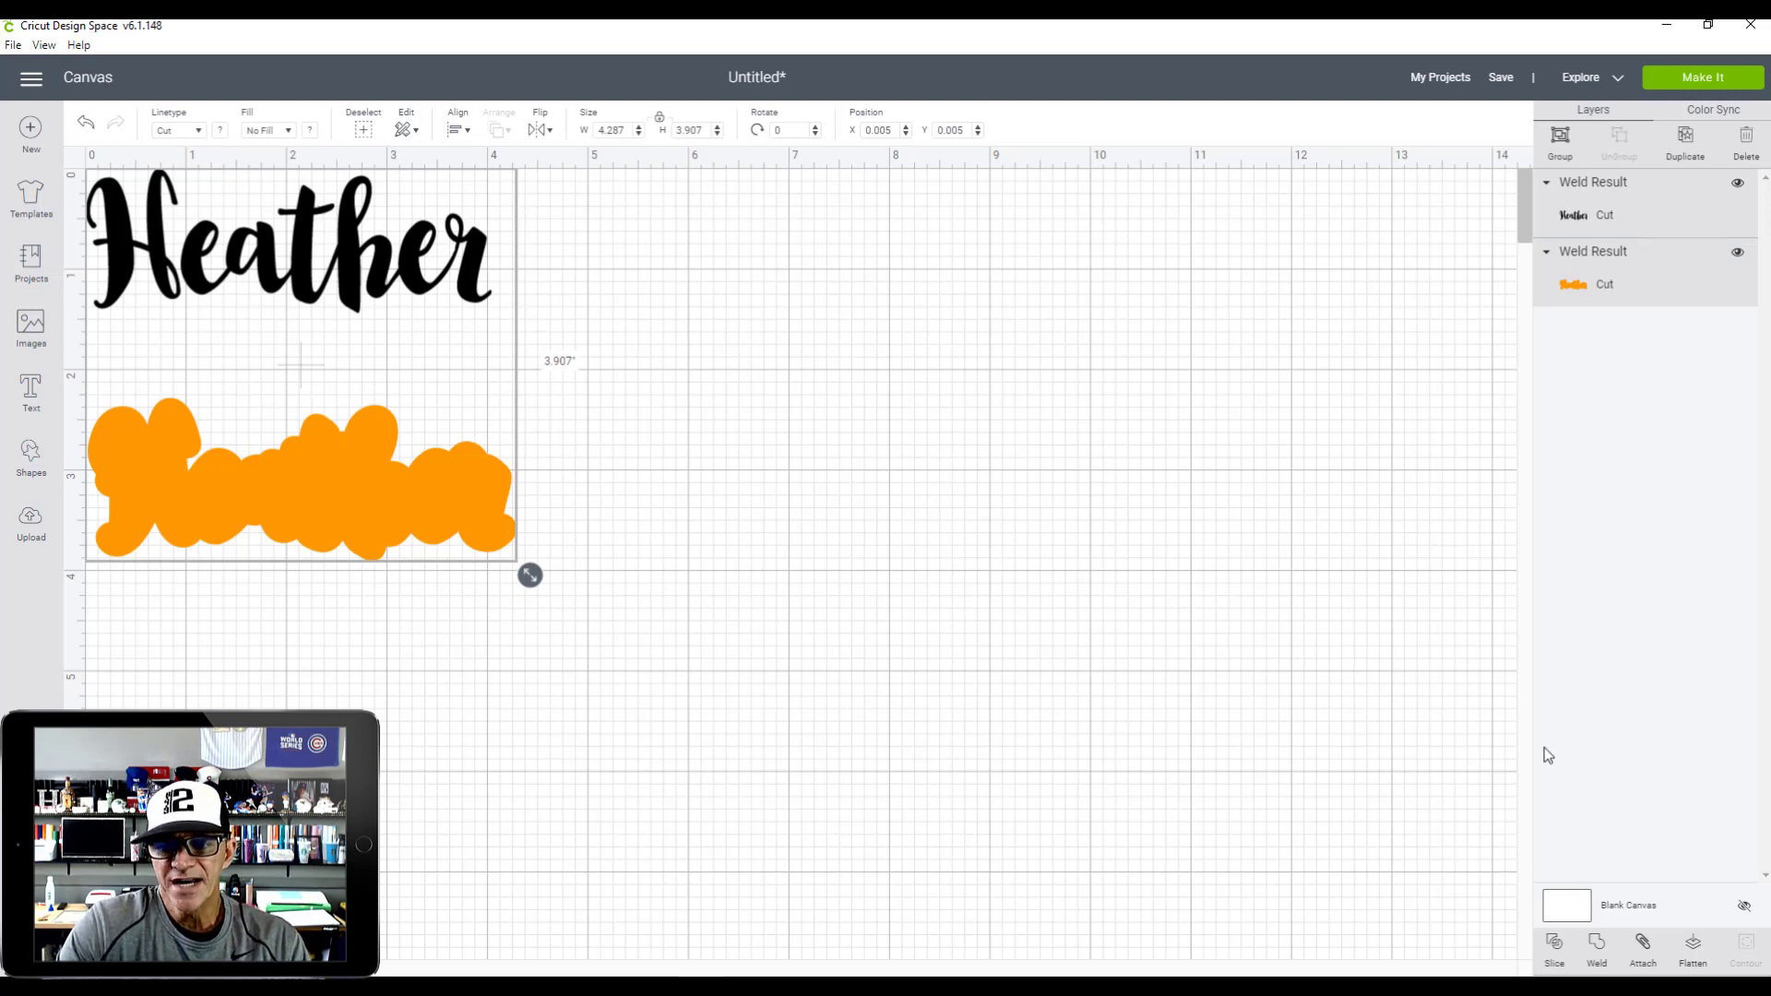
click(1602, 959)
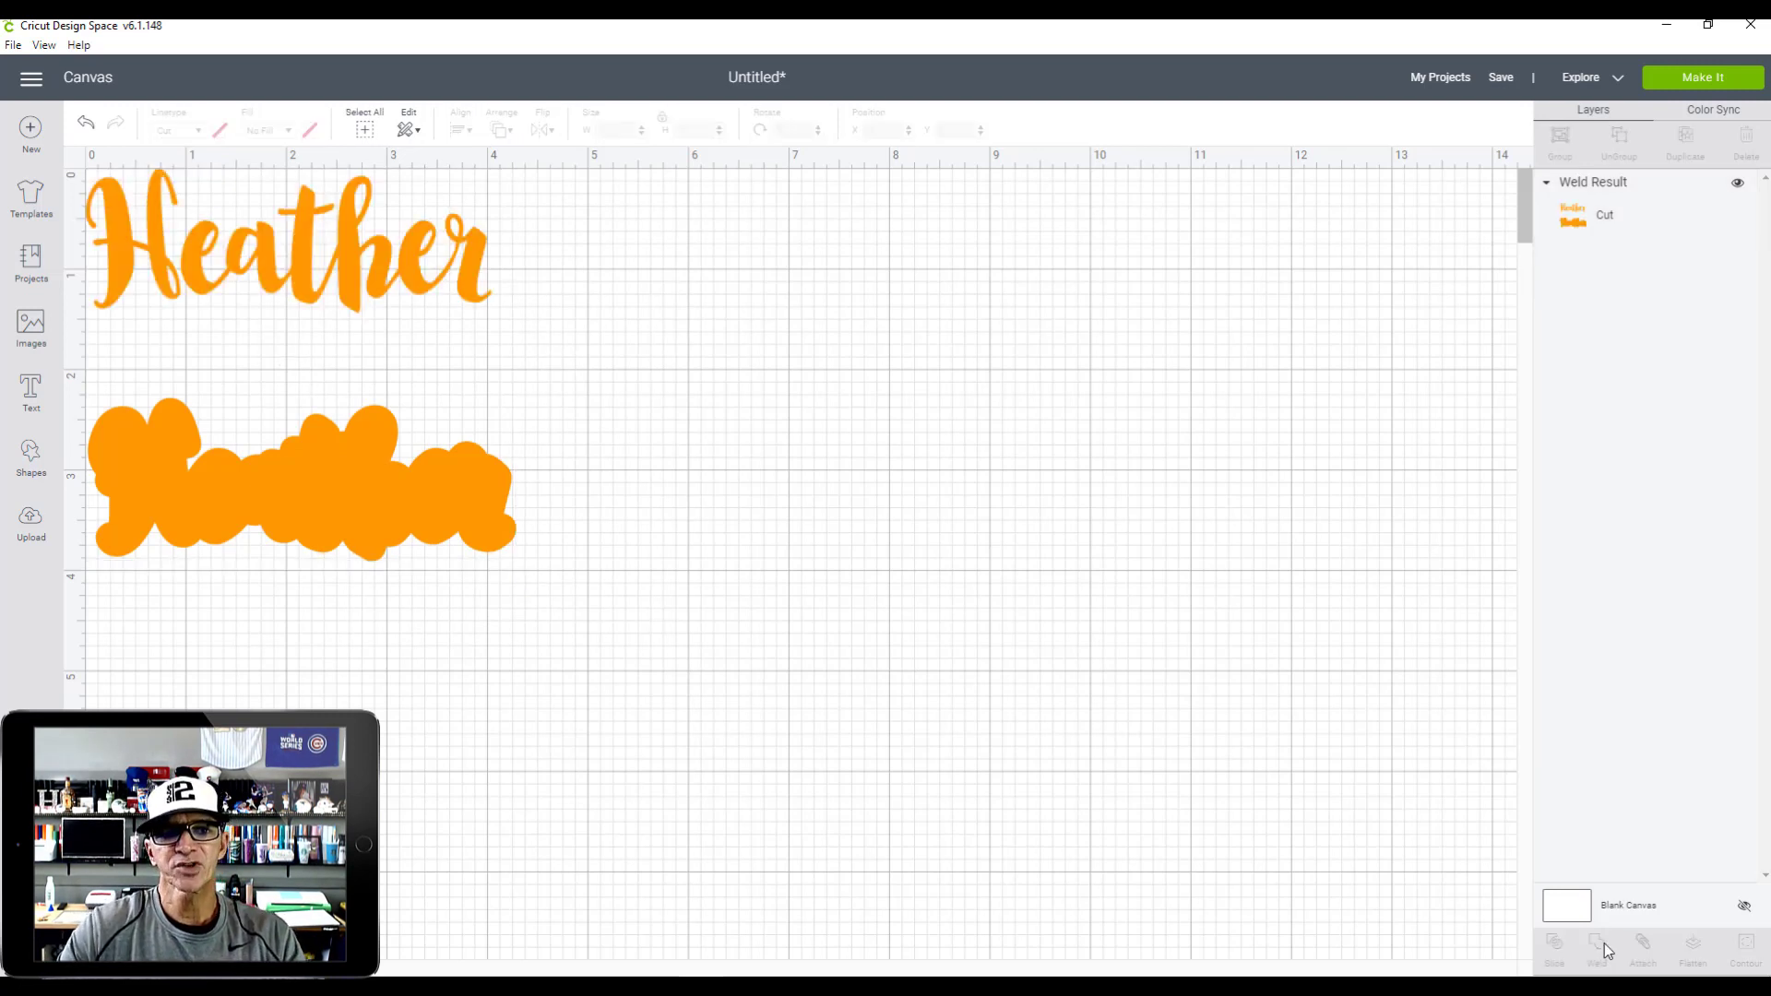